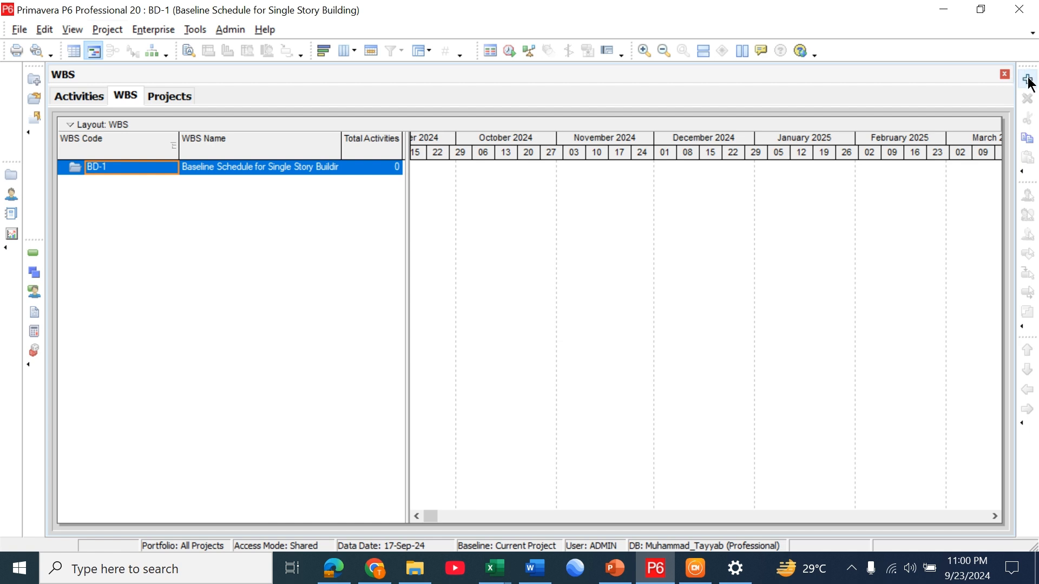
Step: Add a WBS element under the BD-1 project and name it Sub-Structure
click(1027, 80)
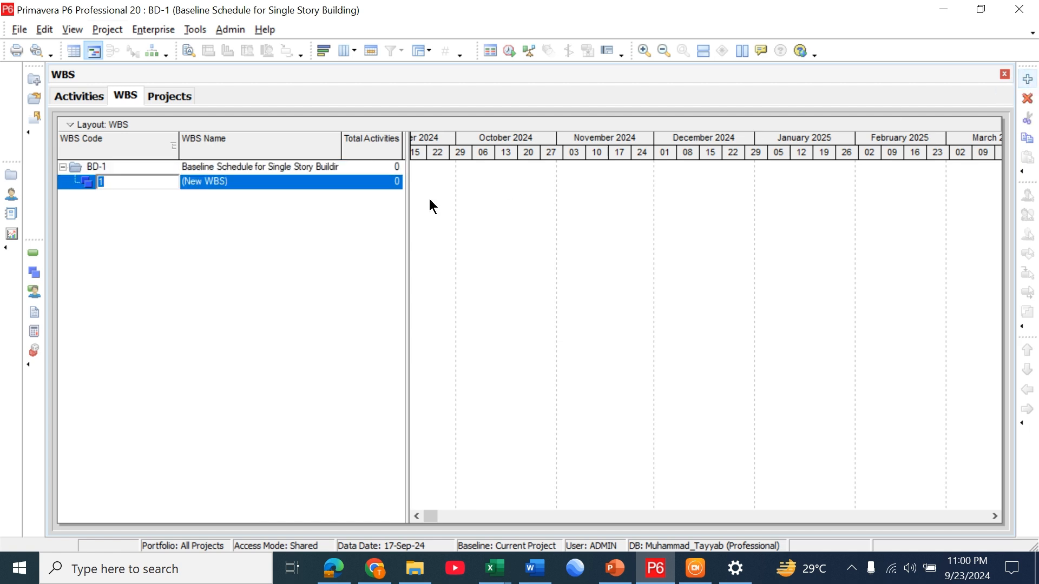
click(239, 187)
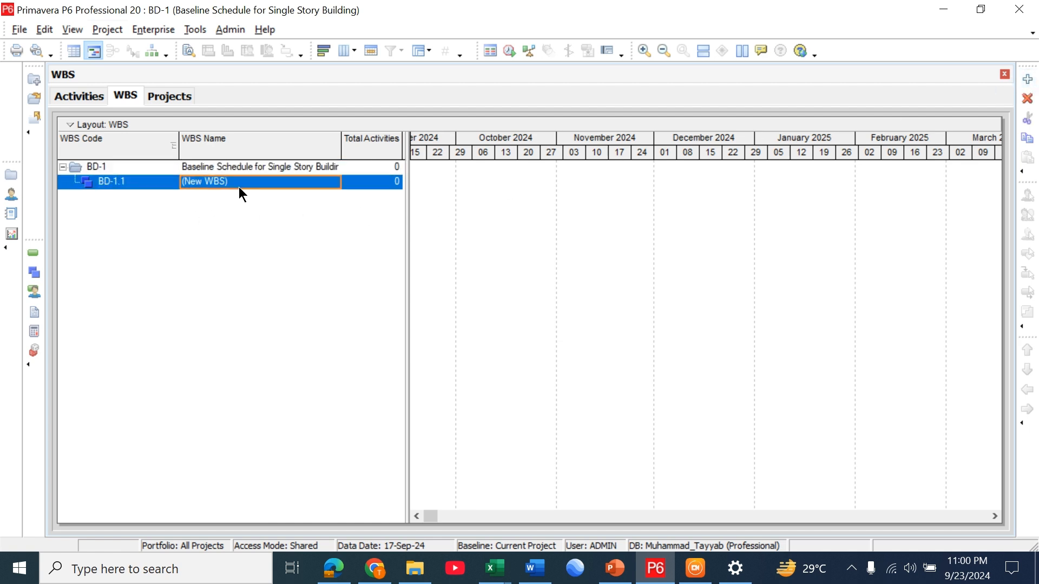
click(232, 183)
key(BackSpace)
key(BackSpace)
key(BackSpace)
key(BackSpace)
key(BackSpace)
key(BackSpace)
key(BackSpace)
key(BackSpace)
key(BackSpace)
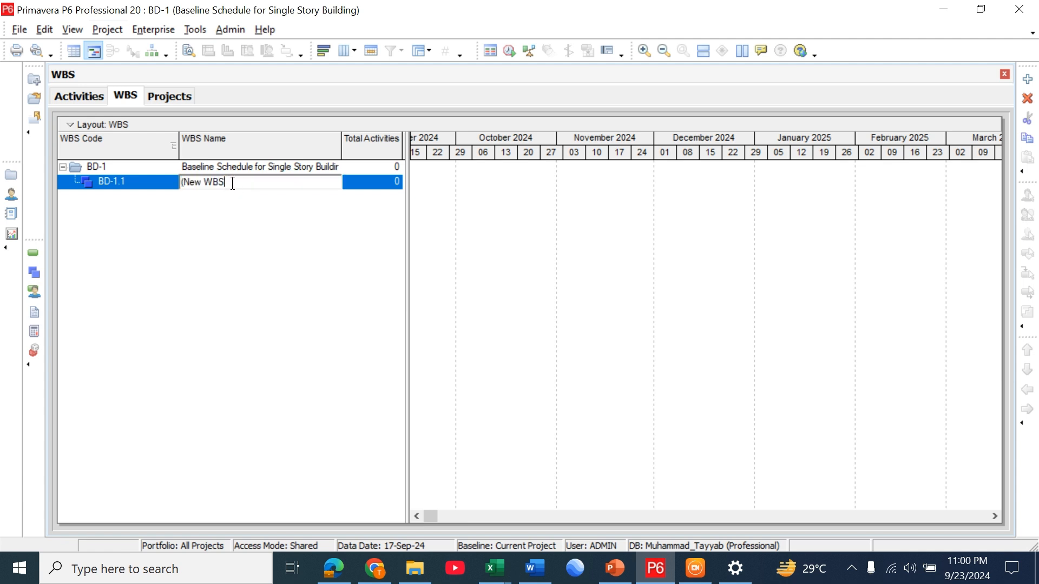
text(Sub)
key(BackSpace)
text(-Structure)
key(Return)
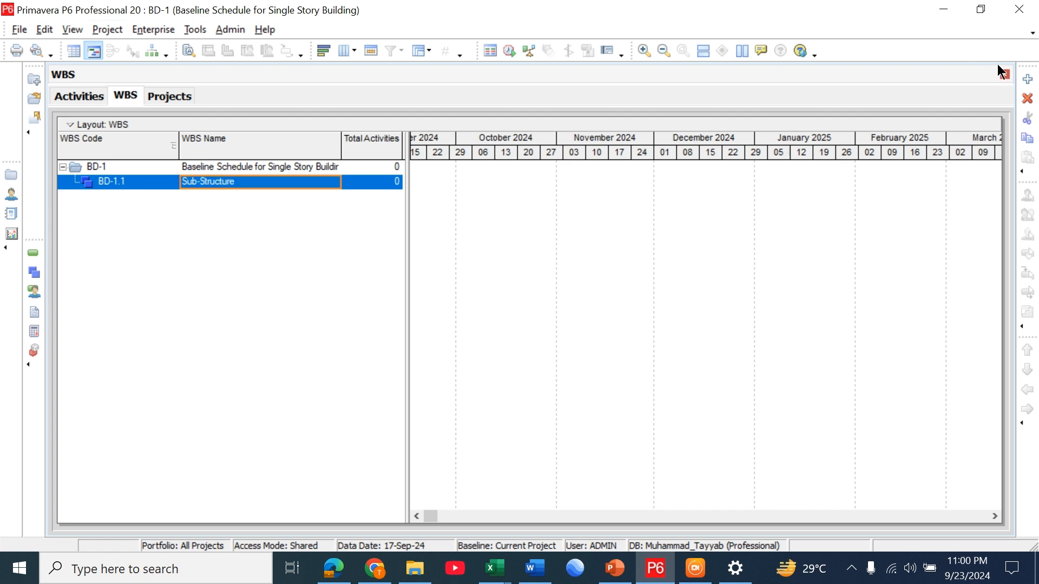
Step: Add a WBS element named Super-Structure and outdent it to the same level as Sub-Structure
click(1027, 79)
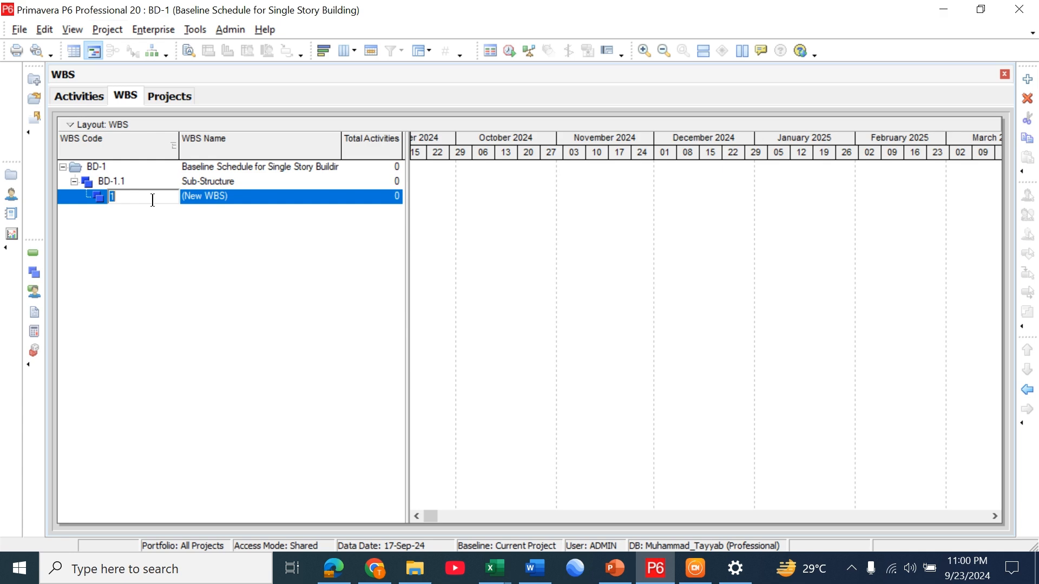
click(264, 196)
key(BackSpace)
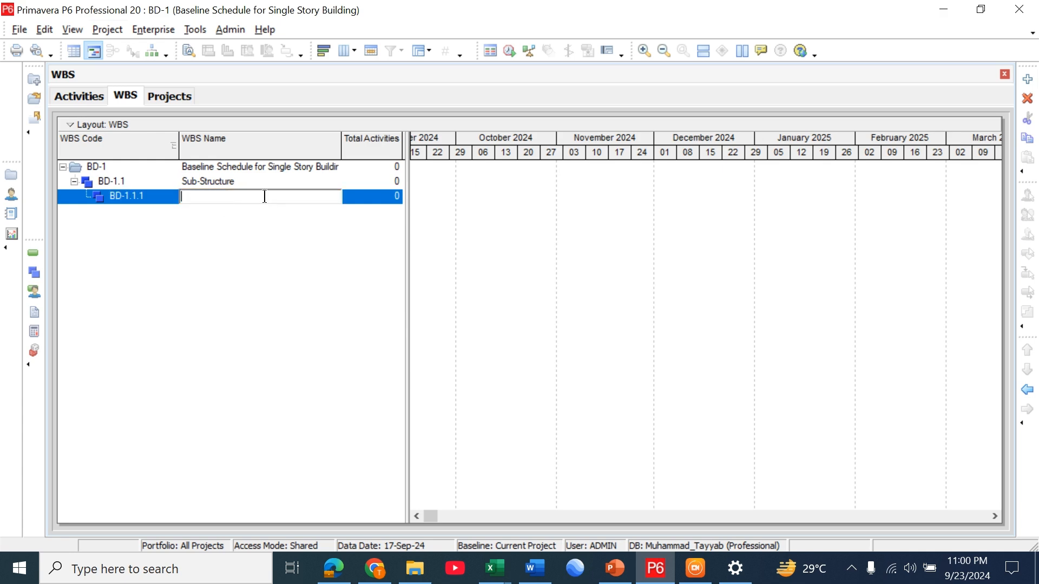
text(Super-Structure)
key(Return)
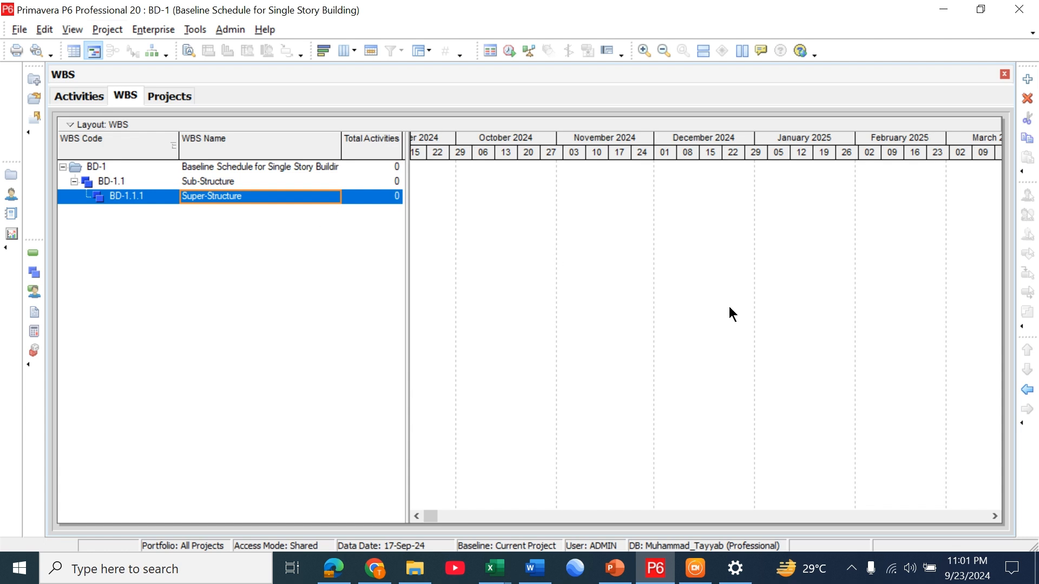
click(1027, 389)
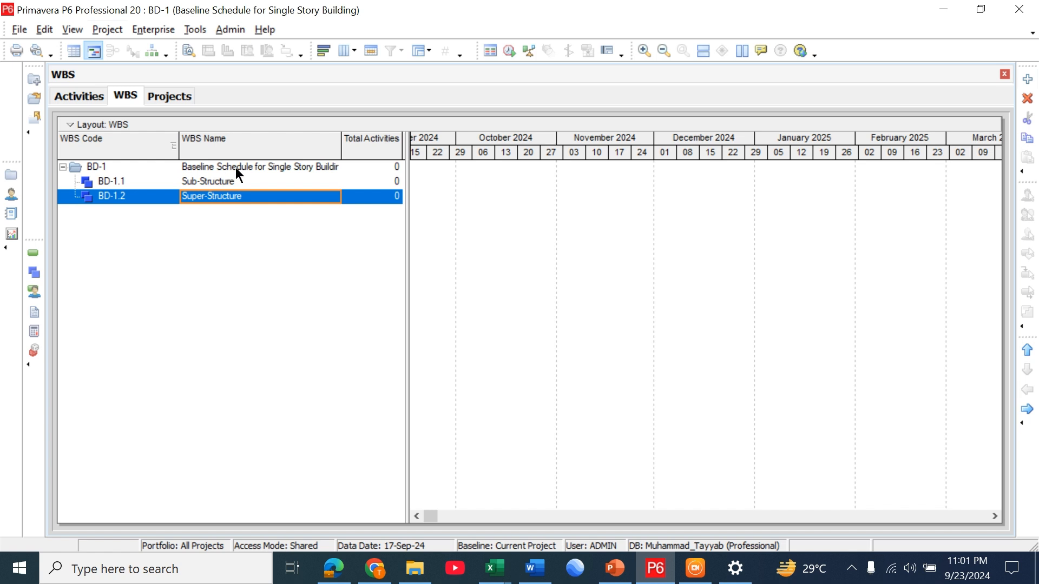
Step: Add a child WBS element named Earthworks under Sub-Structure
click(219, 182)
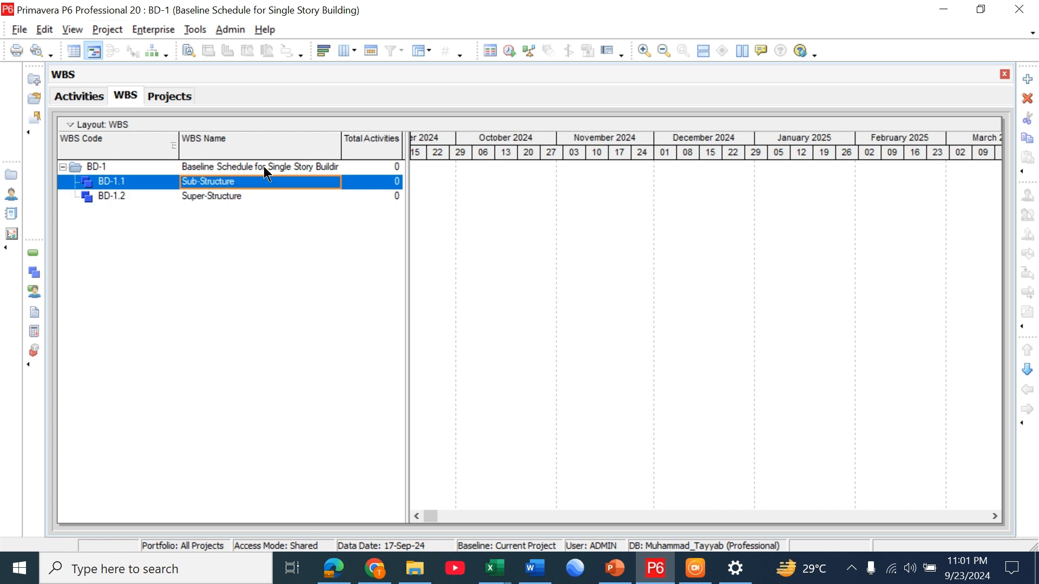
click(1028, 80)
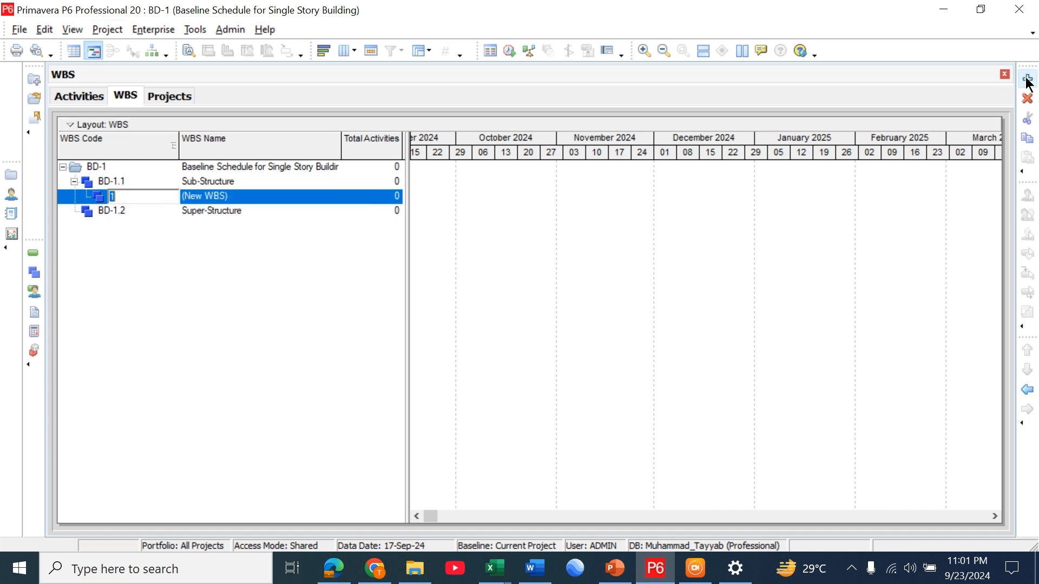
click(266, 195)
click(265, 195)
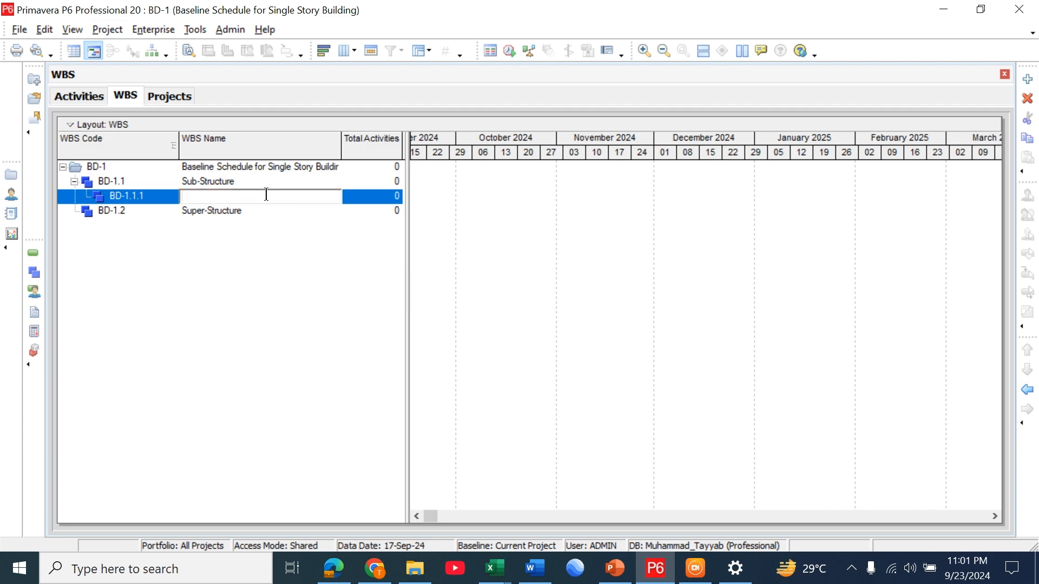
text(Earthworks)
key(Return)
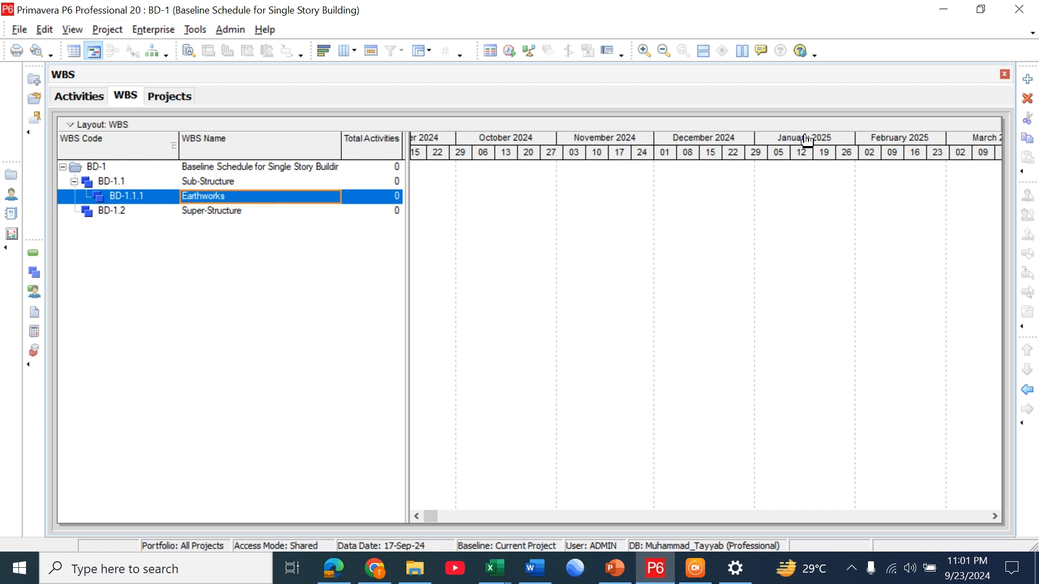
Step: Add a WBS element named Structure Work and outdent it to sit beside Earthworks under Sub-Structure
click(1027, 79)
click(262, 213)
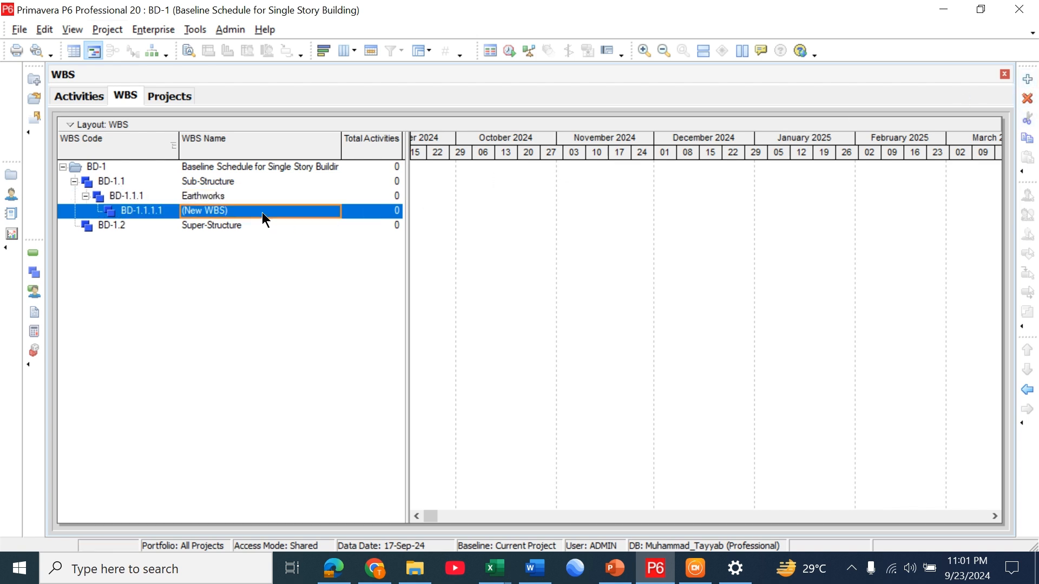
click(262, 212)
key(BackSpace)
text(S)
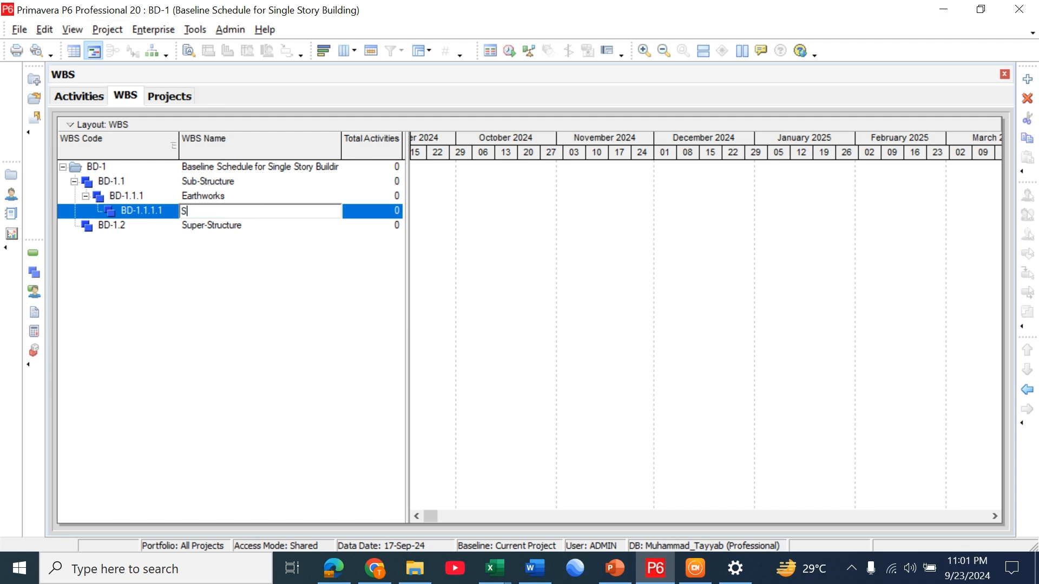
text(tructure Work)
key(Return)
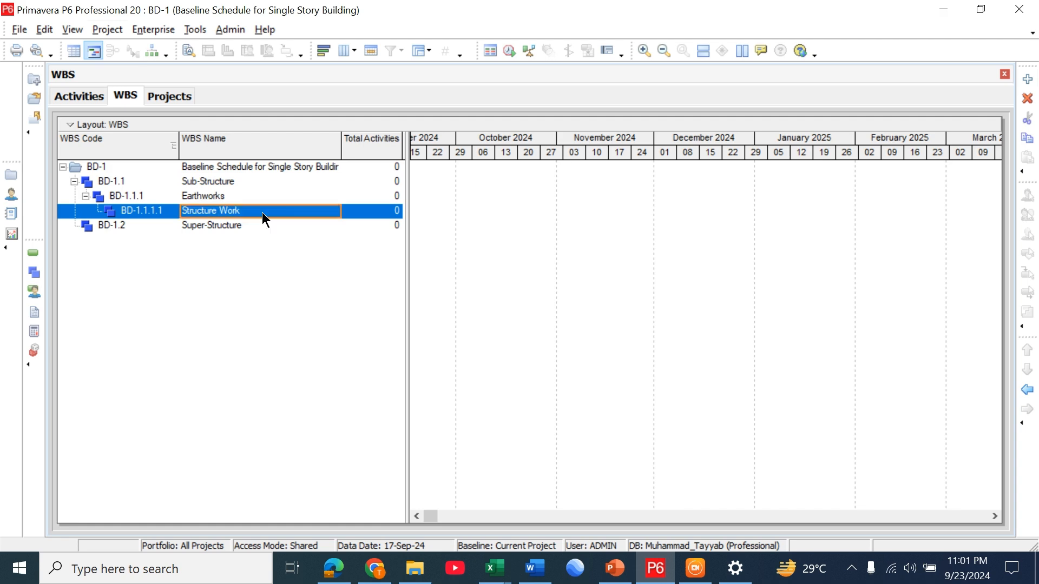
click(1022, 390)
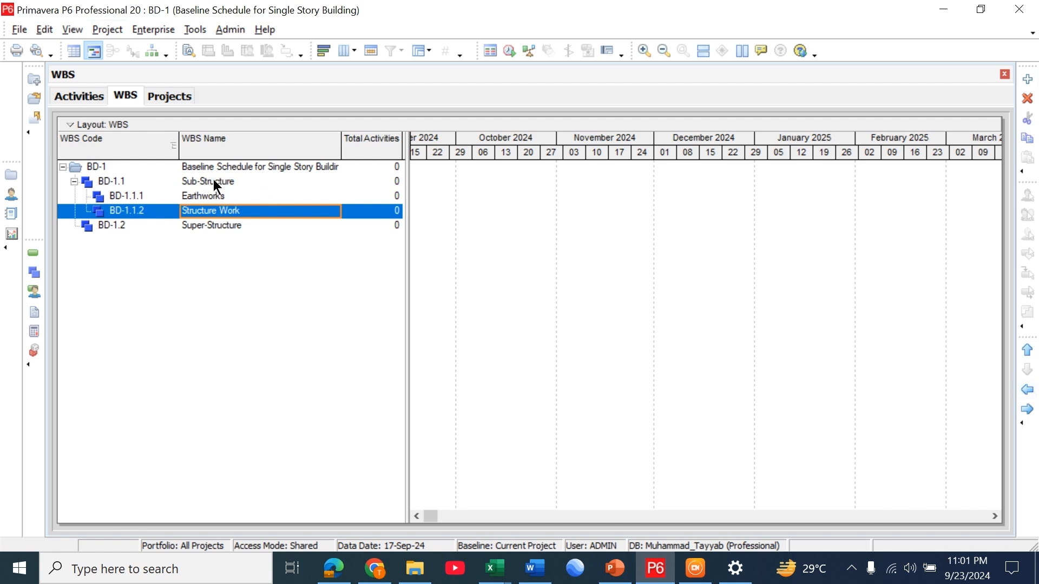
Step: Add a child WBS element named Structure Work under Super-Structure
click(212, 224)
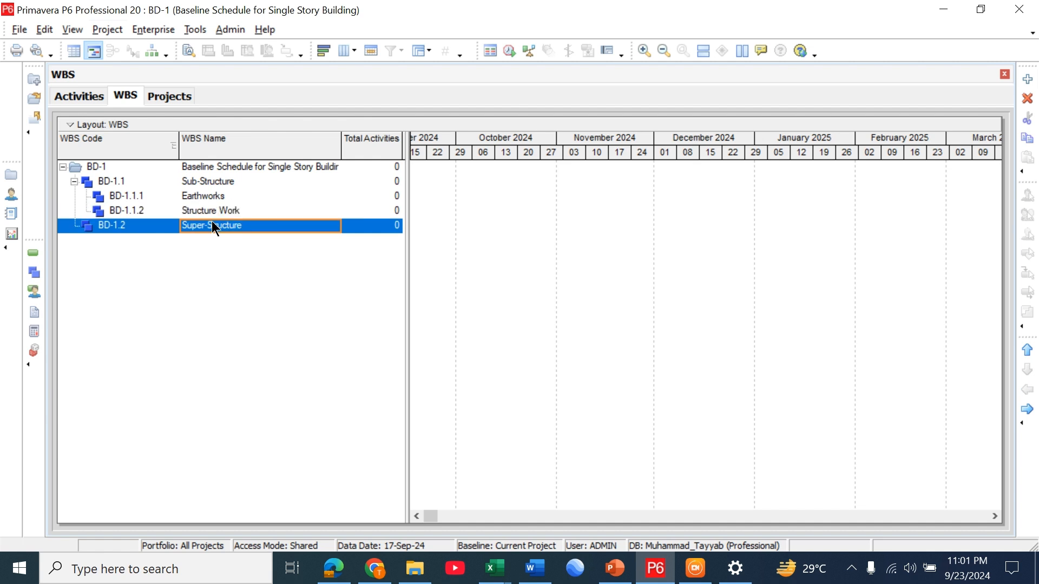
click(1027, 79)
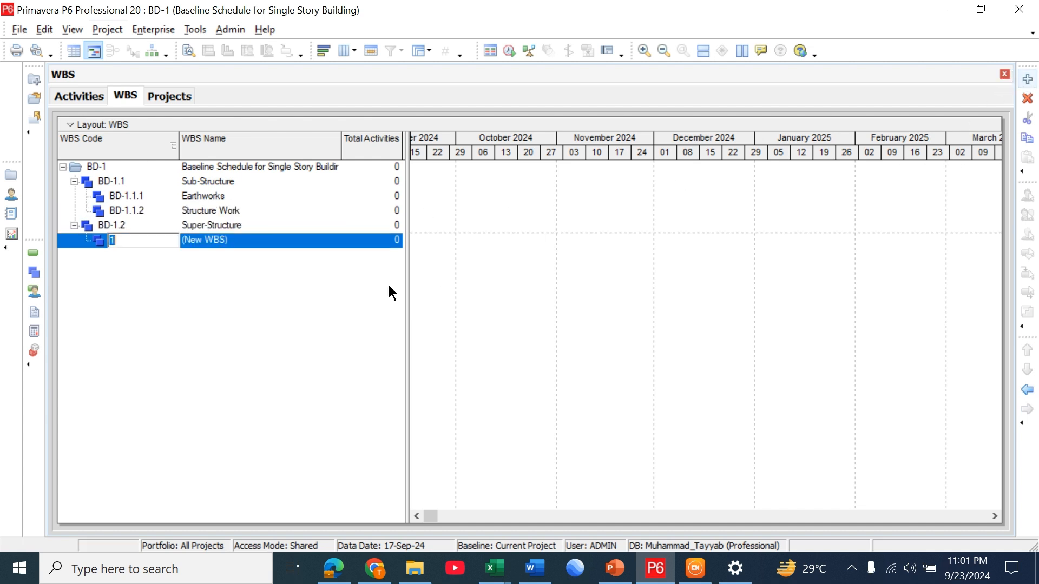
click(259, 242)
click(256, 238)
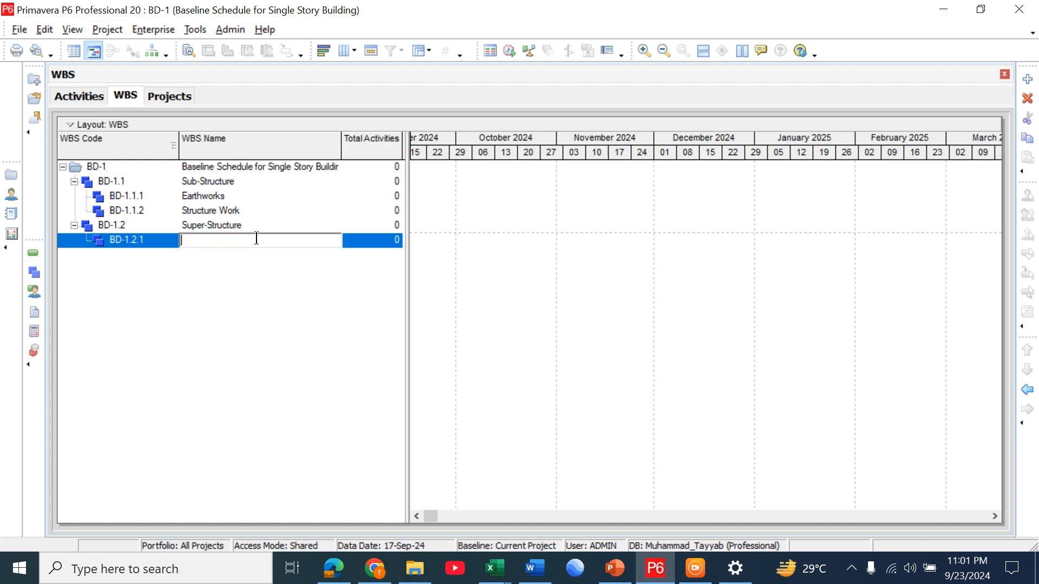
text(Structure Work)
key(Return)
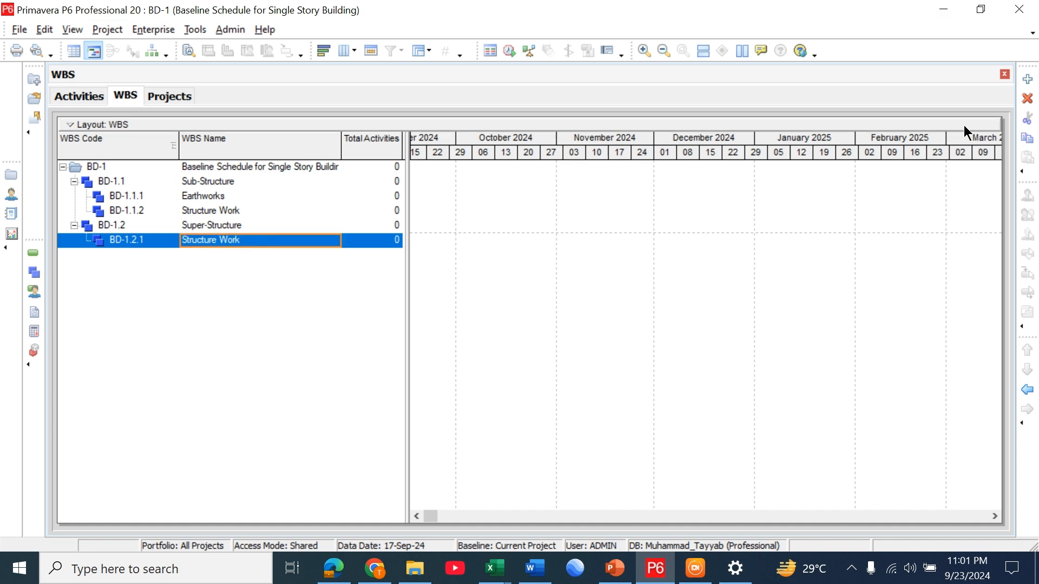
Step: Add a WBS element named Plaster Works and outdent it to the level of Structure Work under Super-Structure
click(1027, 80)
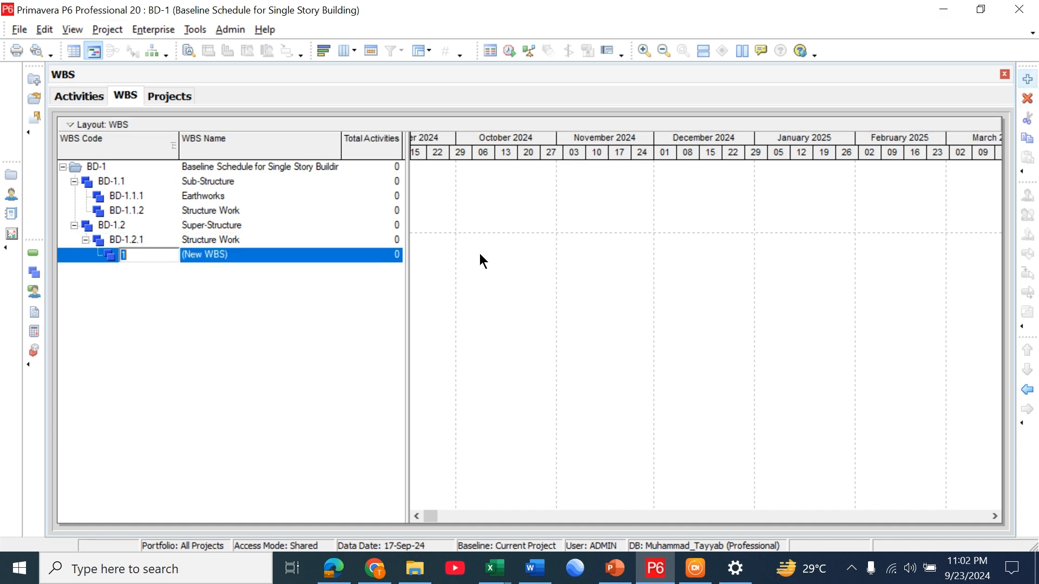
click(284, 255)
key(BackSpace)
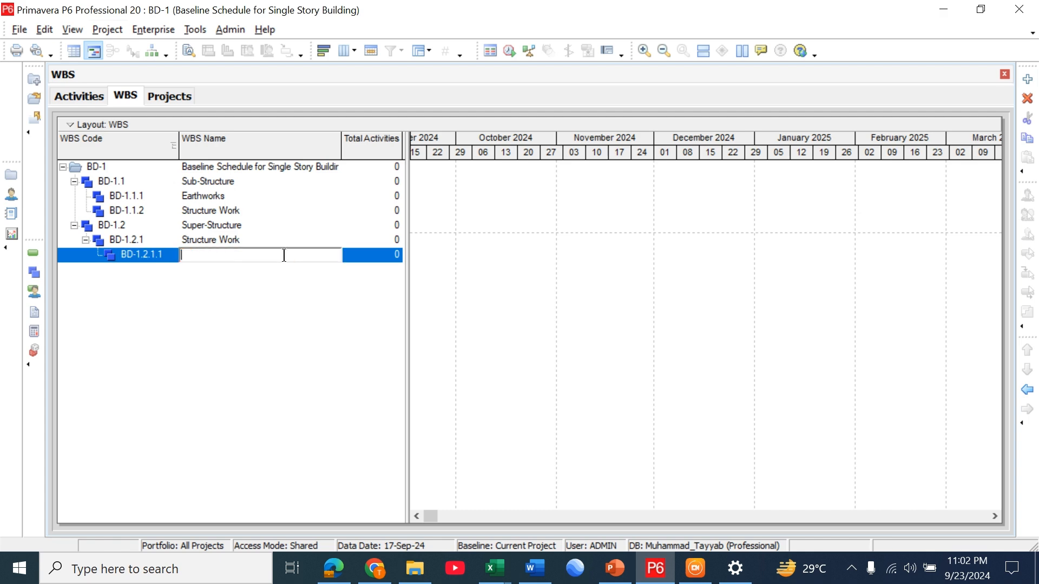
text(Plaster Works)
key(Return)
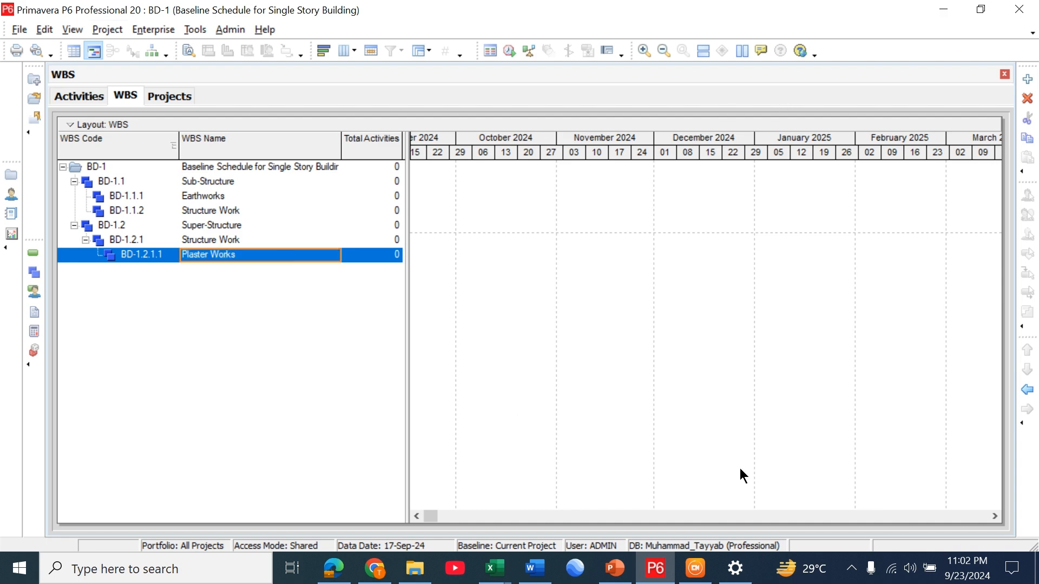
click(1026, 391)
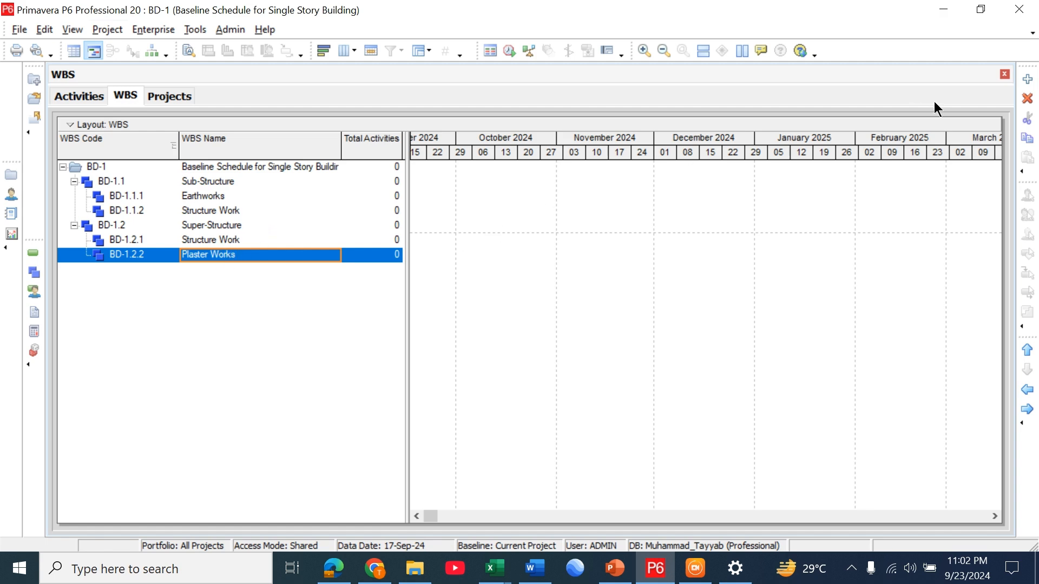
Step: Add a WBS element named Paint Works and outdent it to the level of Plaster Works under Super-Structure
click(1026, 81)
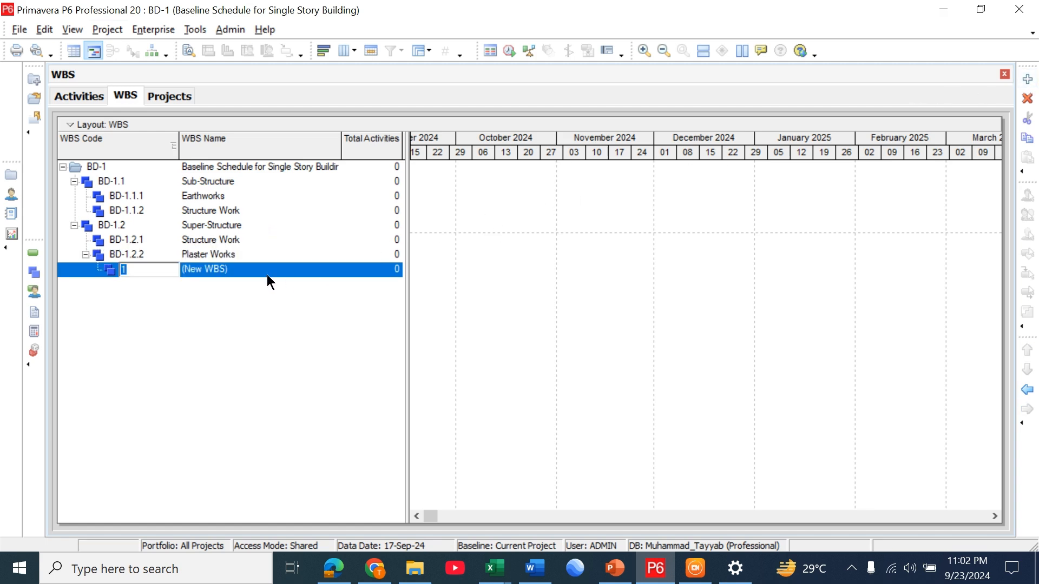
key(BackSpace)
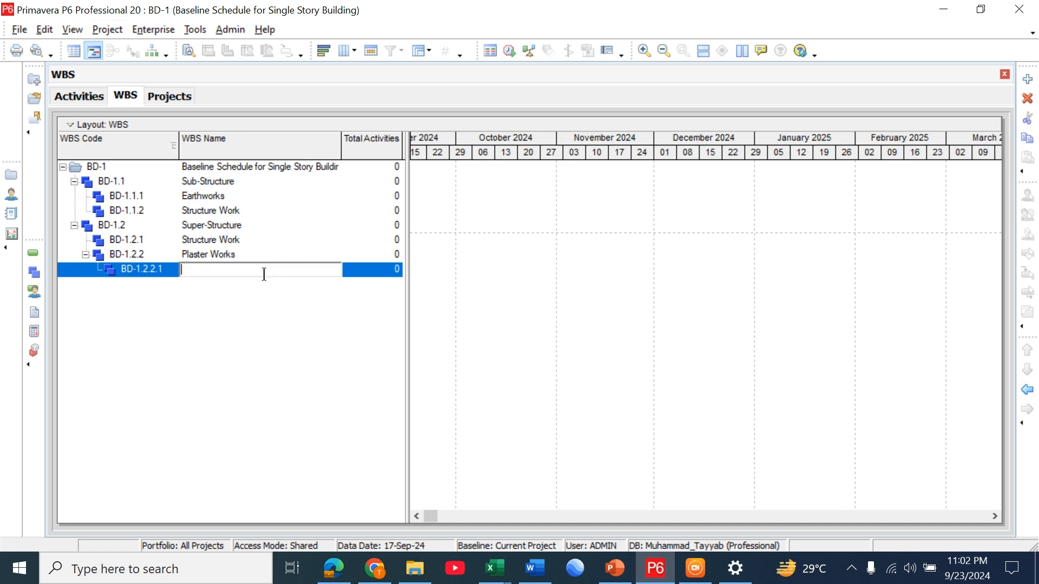
text(Paint Works)
key(Return)
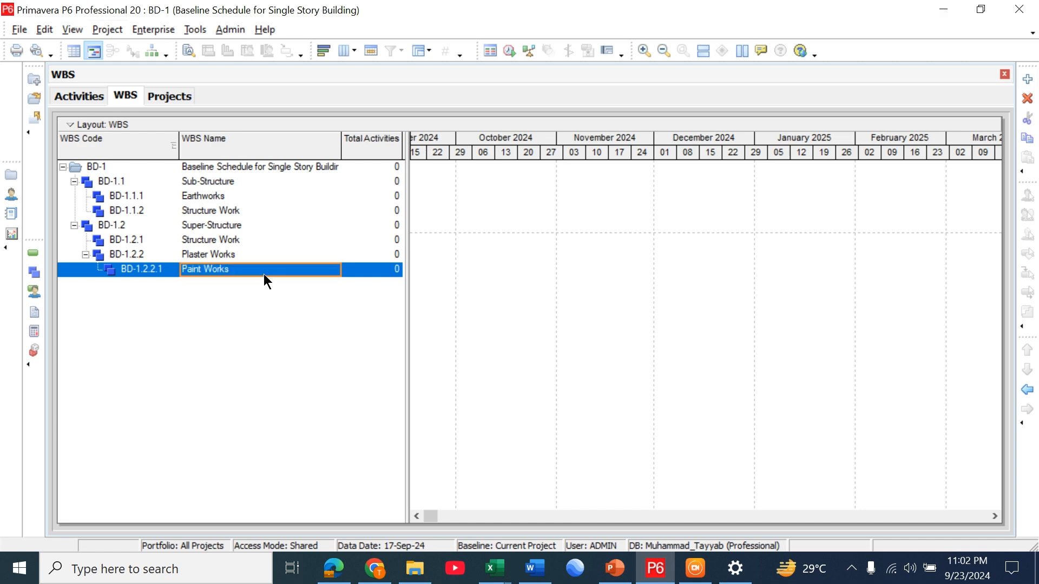
click(1027, 391)
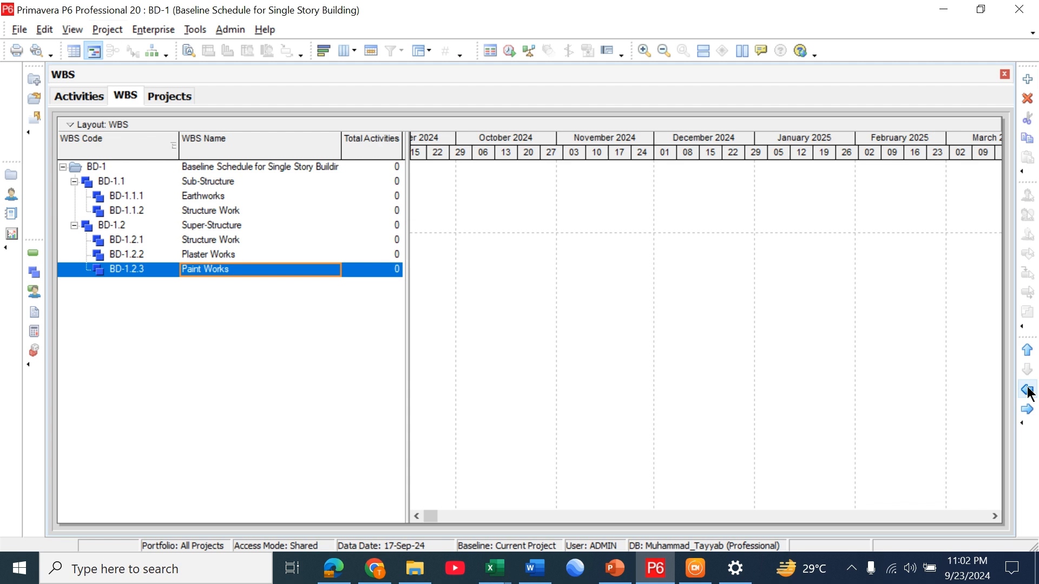
Step: Add a WBS element named MEP Works under Super-Structure, at the same level as Paint Works
click(1028, 80)
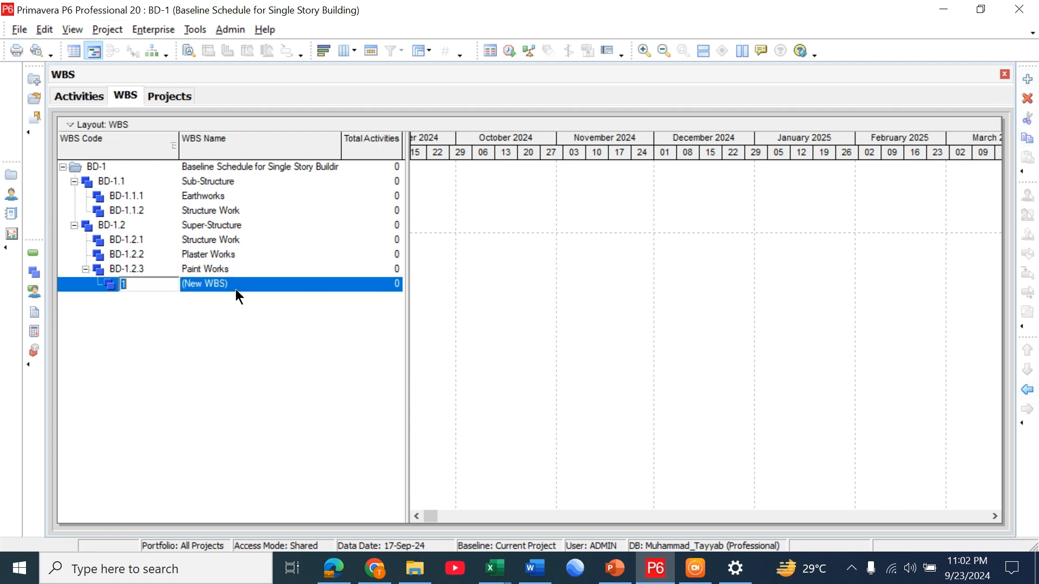
click(235, 289)
click(236, 289)
key(BackSpace)
text(M)
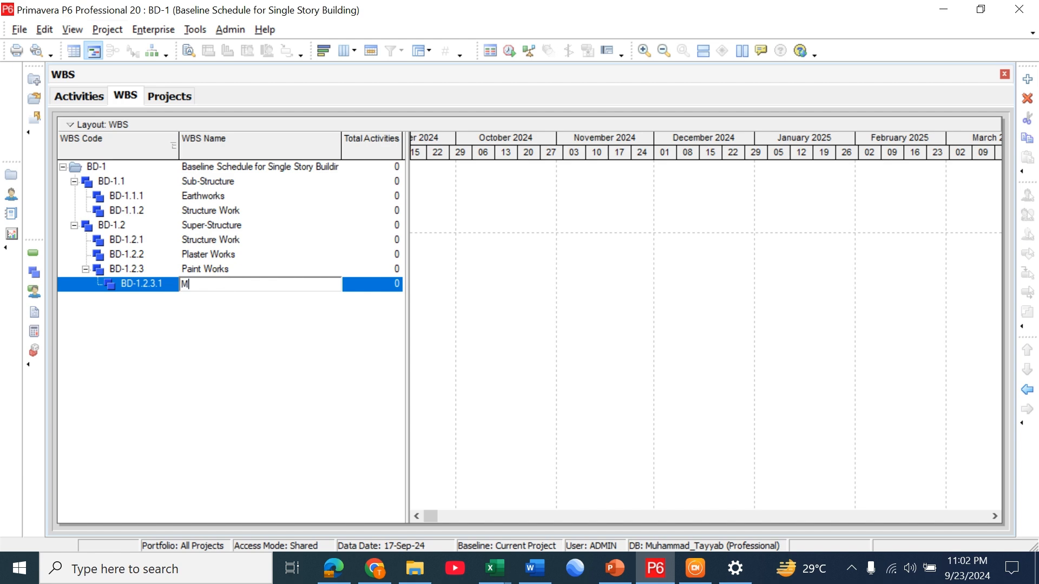
text(EP Works)
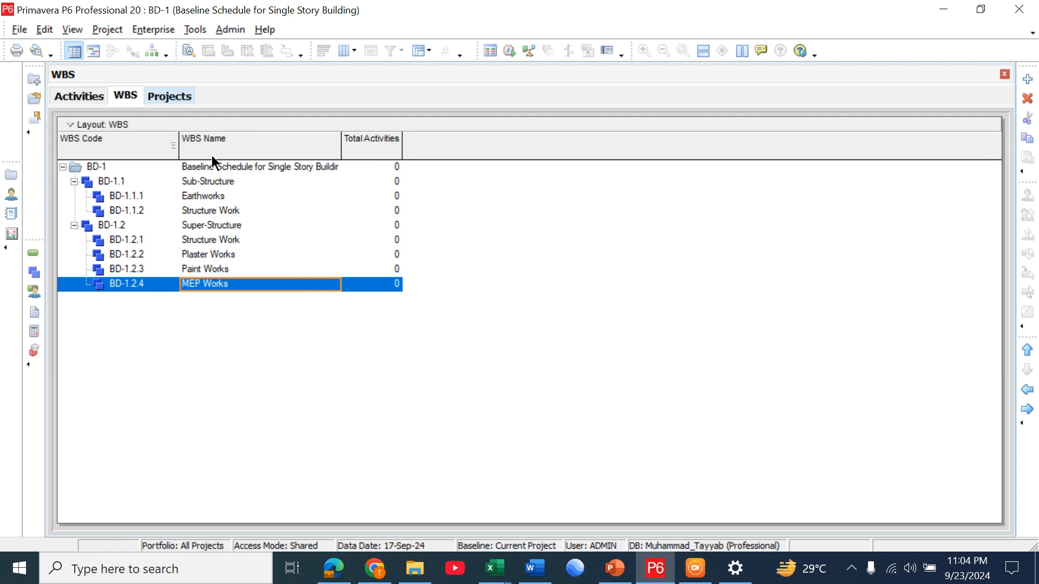
Step: View the WBS hierarchy as a chart and return to the table view
click(153, 54)
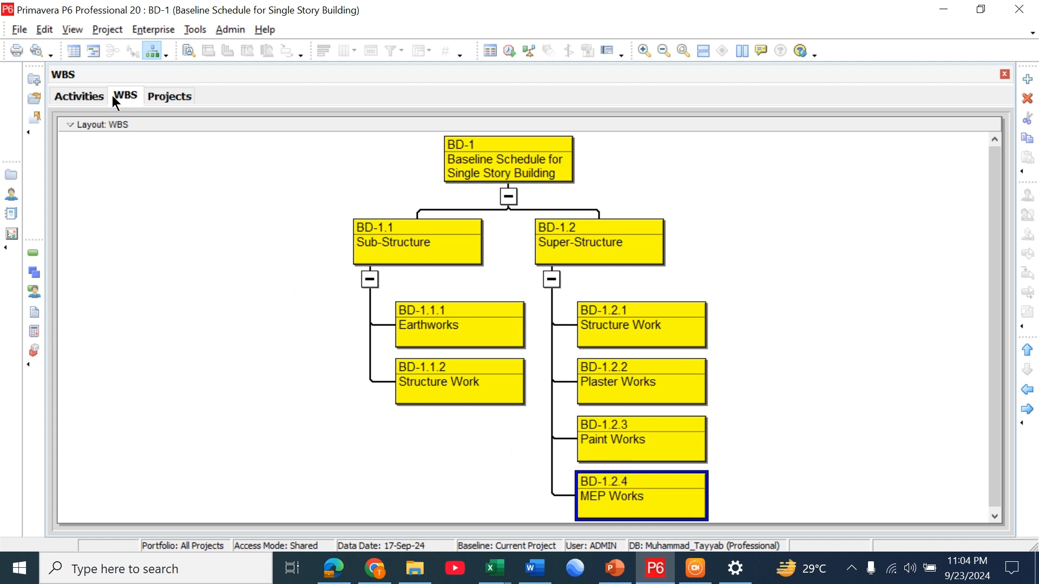
click(72, 52)
Step: Add a WBS element named Ground Finishes Works and outdent it to the level of Sub-Structure
click(131, 182)
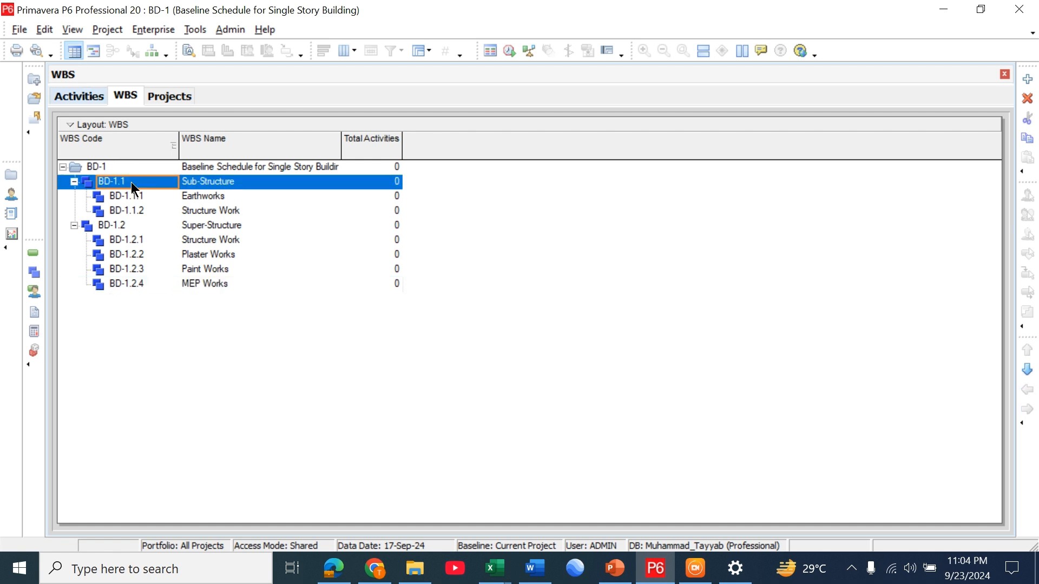
click(1025, 77)
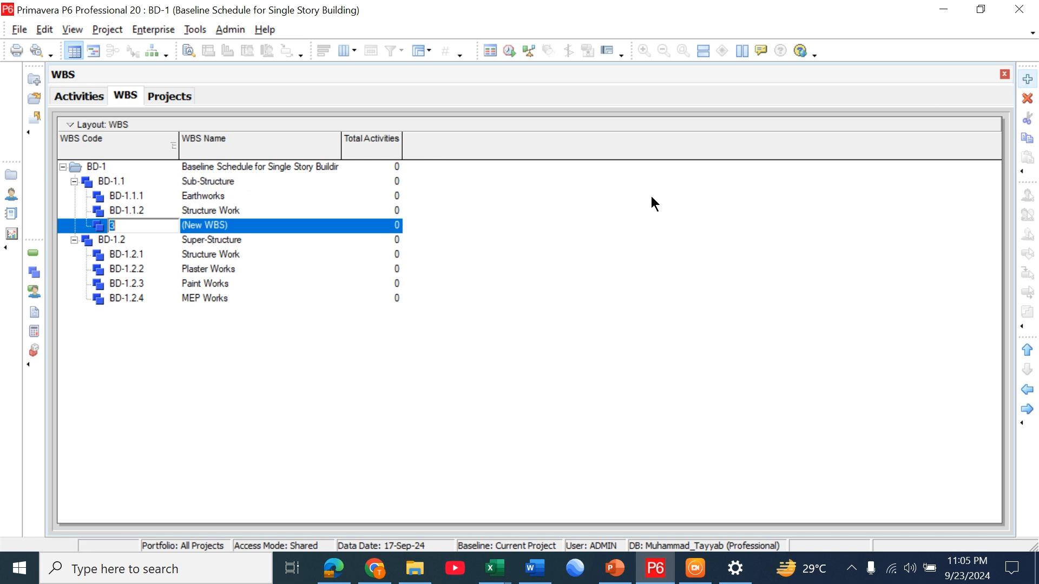
click(264, 226)
click(264, 225)
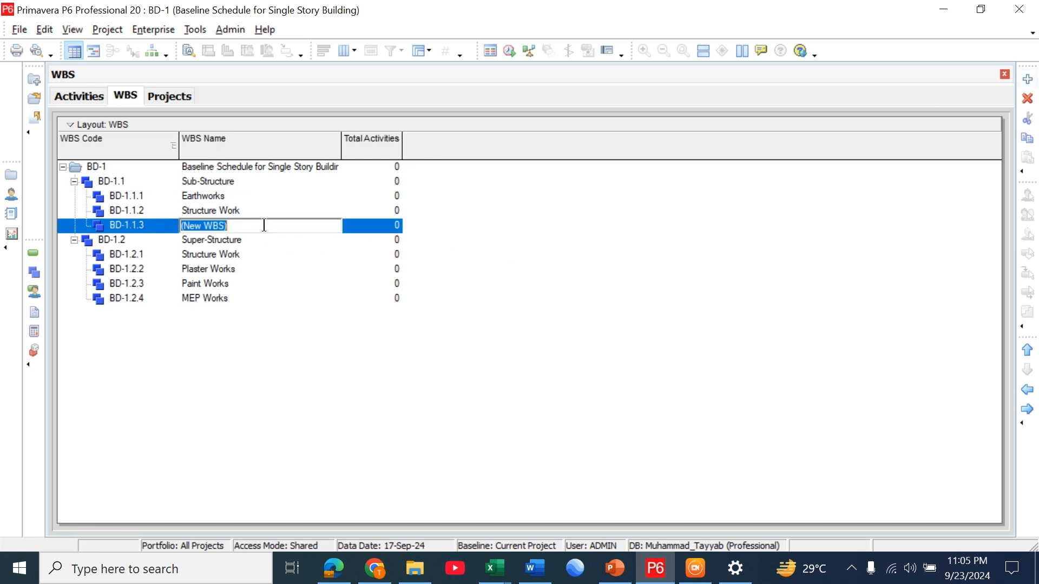
key(BackSpace)
text(Ground Finishes )
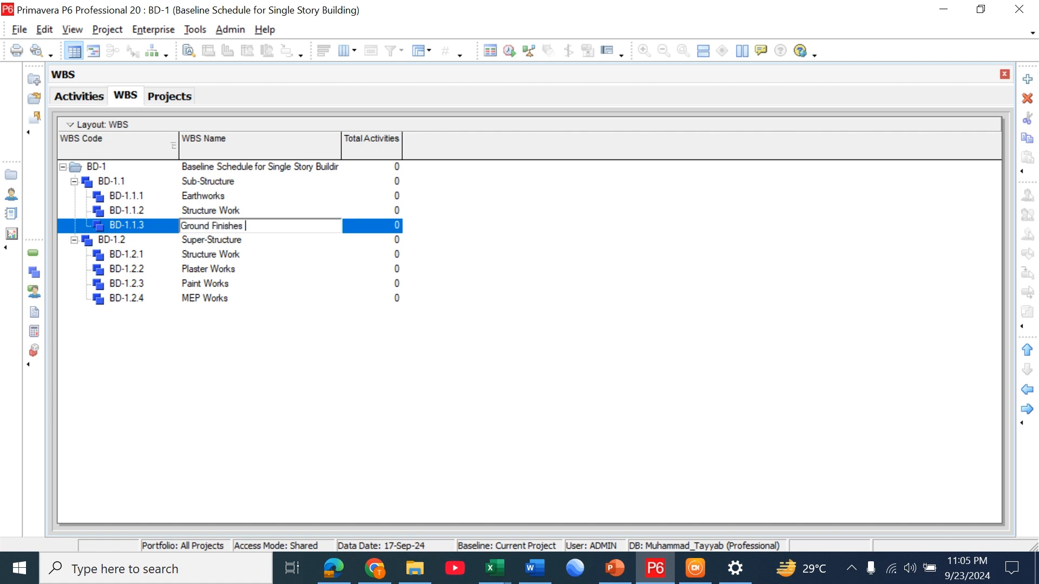
text(Works)
key(Return)
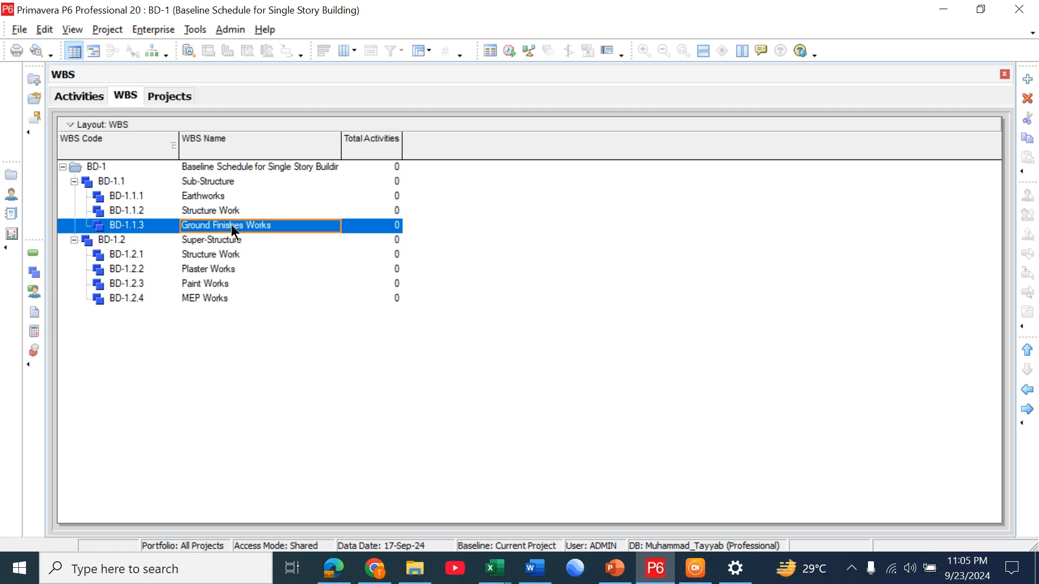
click(1027, 389)
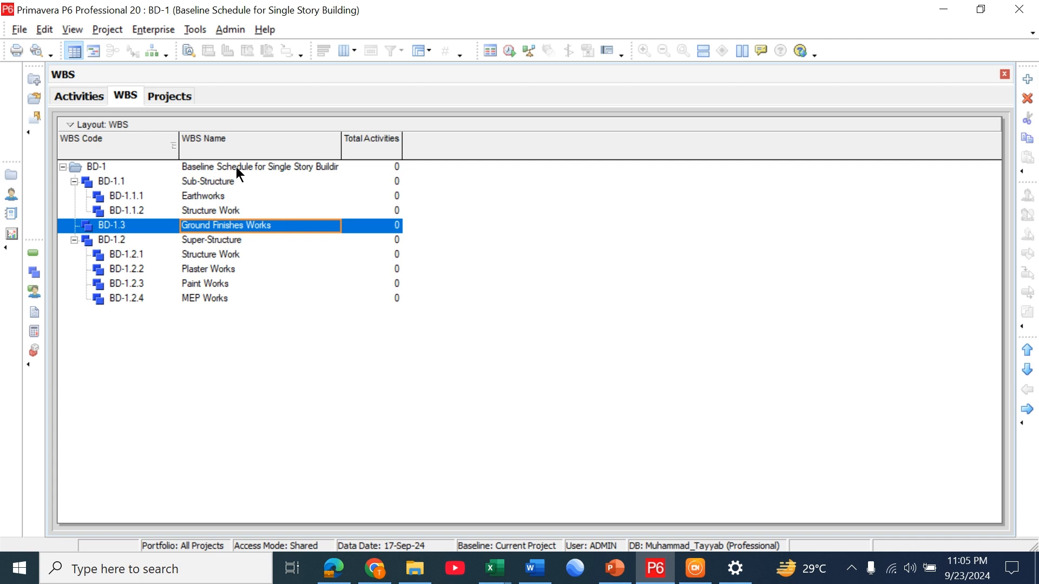
Step: Add a WBS element named Boundry Wall and outdent it to the level of Ground Finishes Works
click(1024, 83)
click(285, 241)
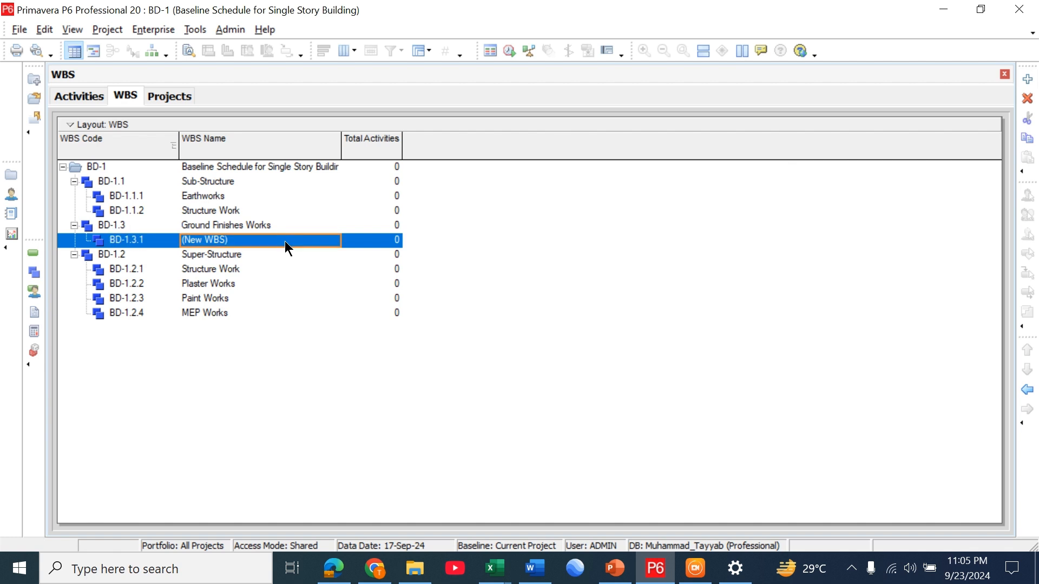
click(284, 241)
key(BackSpace)
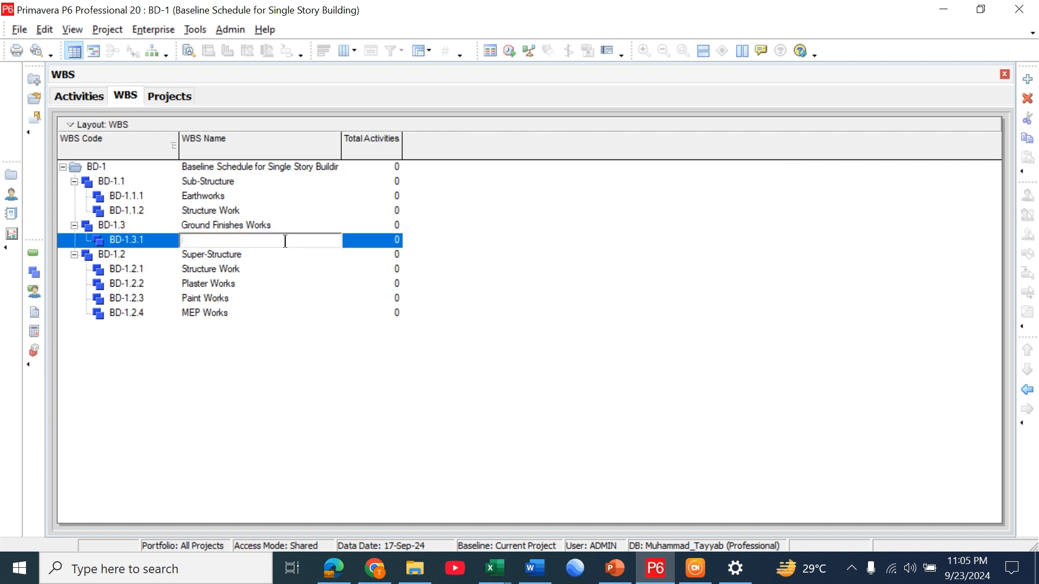
text(Boundry Wall)
click(380, 241)
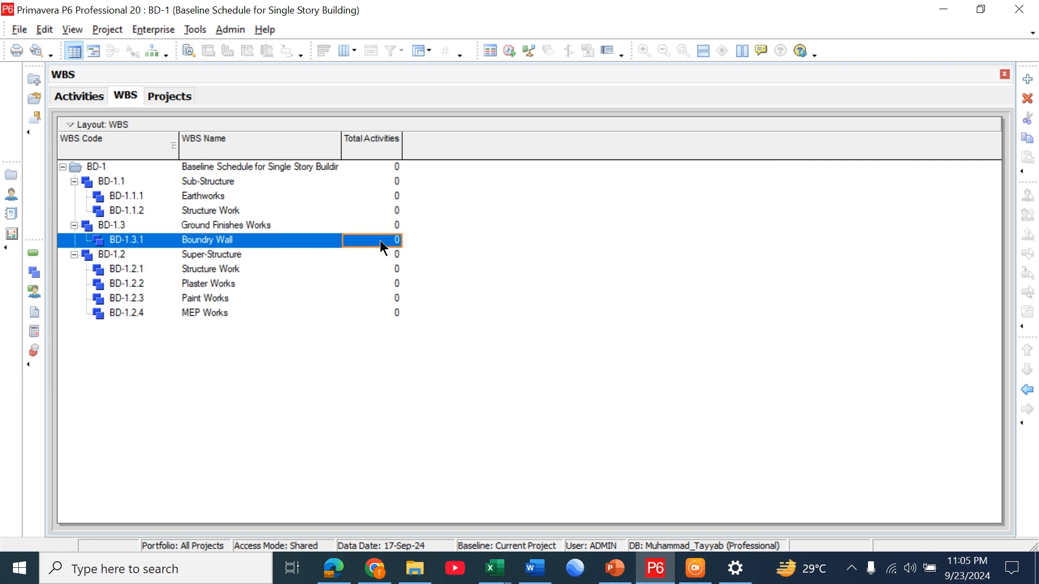
click(1027, 390)
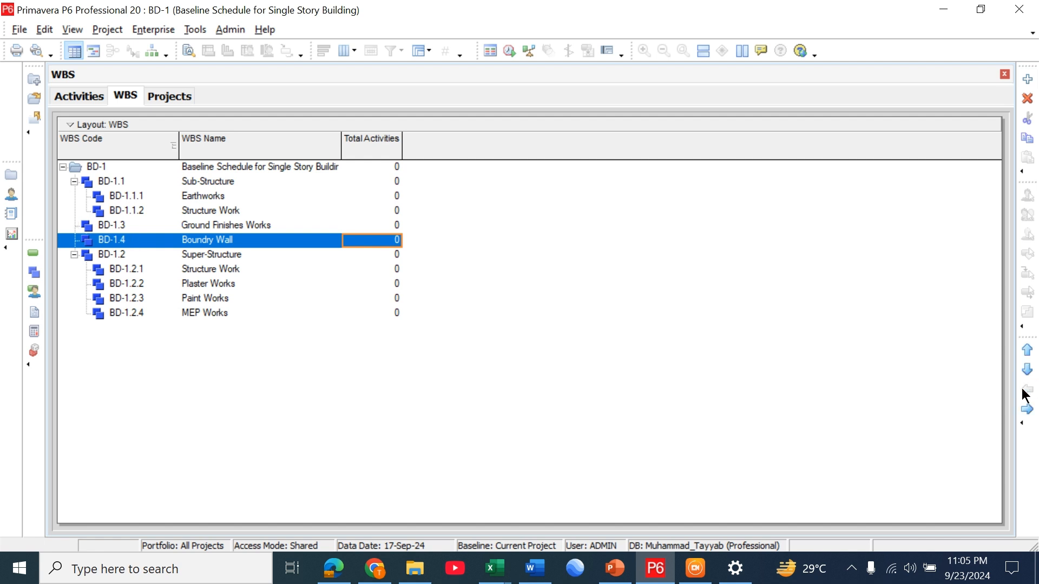
Step: Move Boundry Wall and Ground Finishes Works below the Super-Structure branch, keeping Boundry Wall last, and view the WBS as a chart
click(1026, 370)
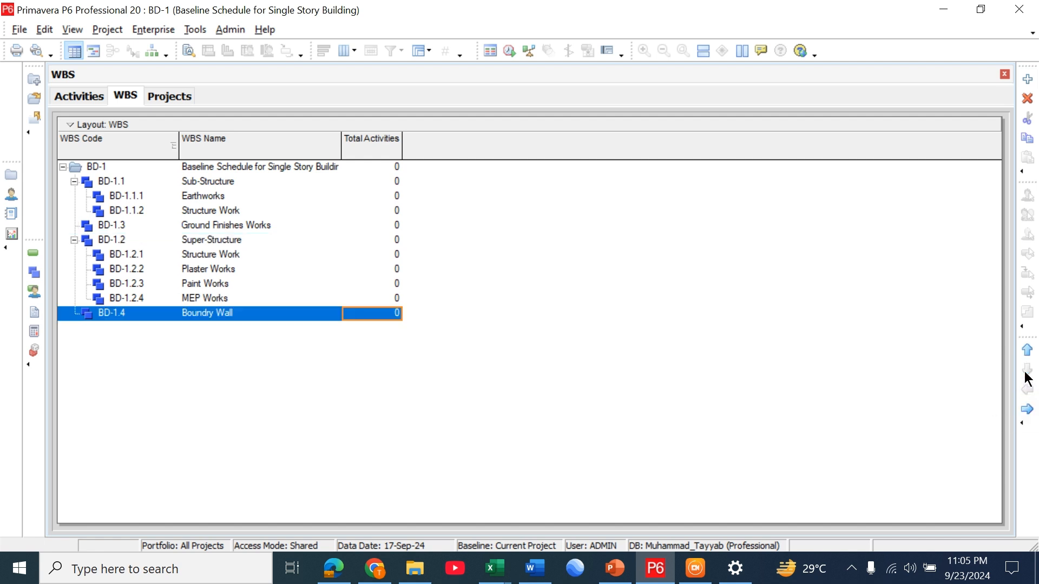
click(274, 226)
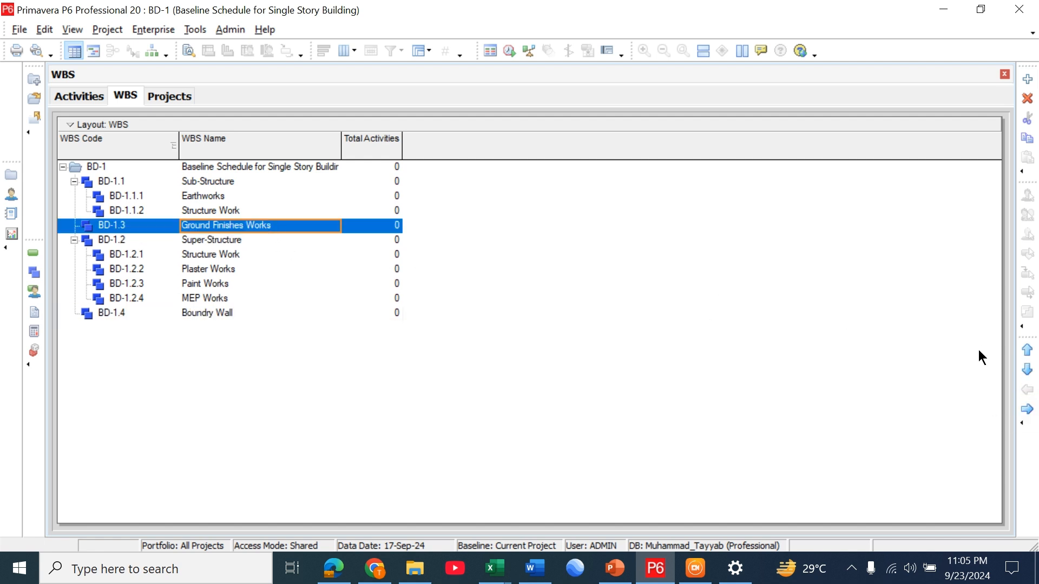
click(1026, 370)
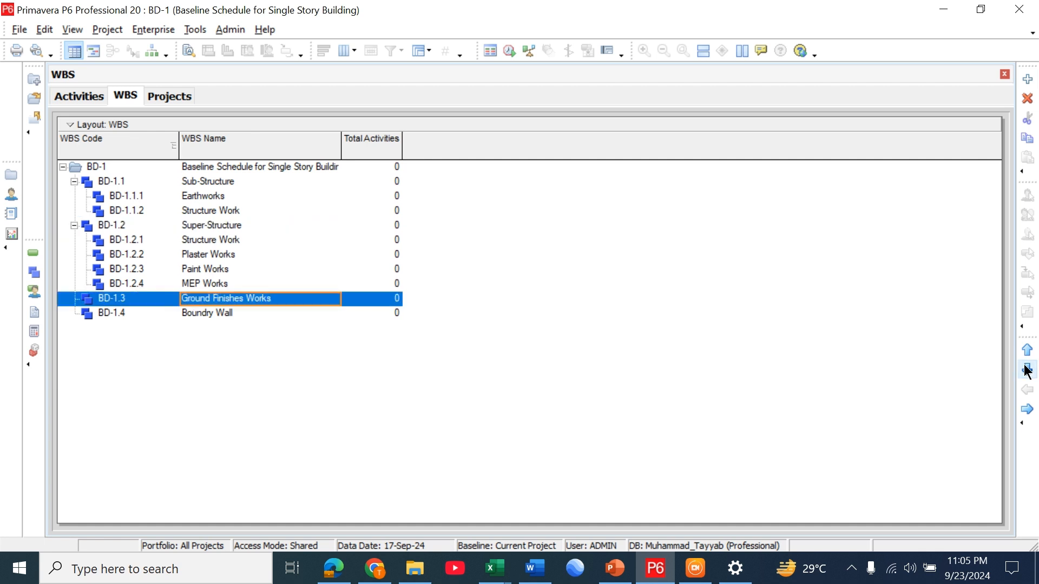
click(153, 52)
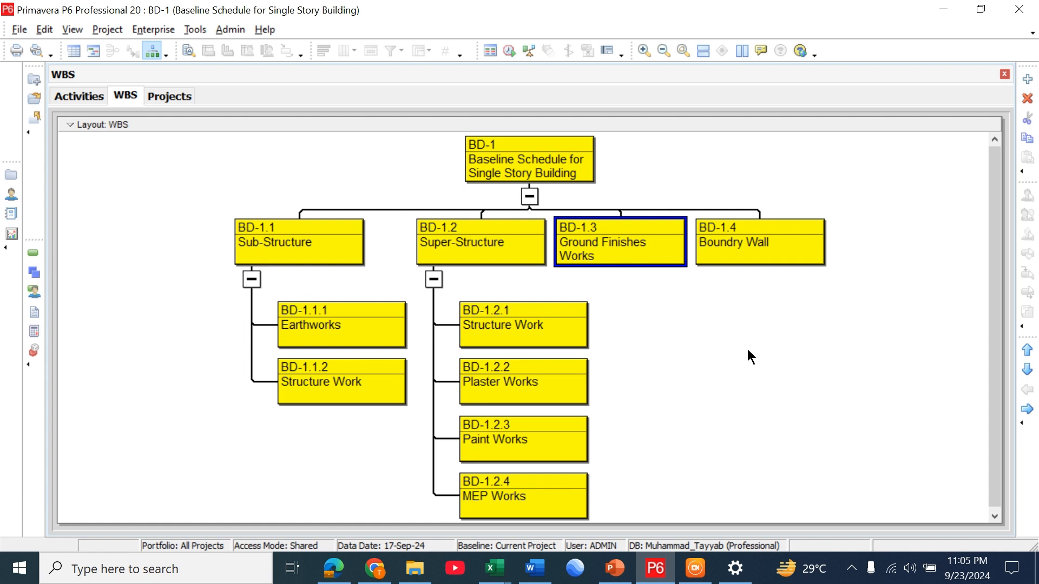
click(750, 357)
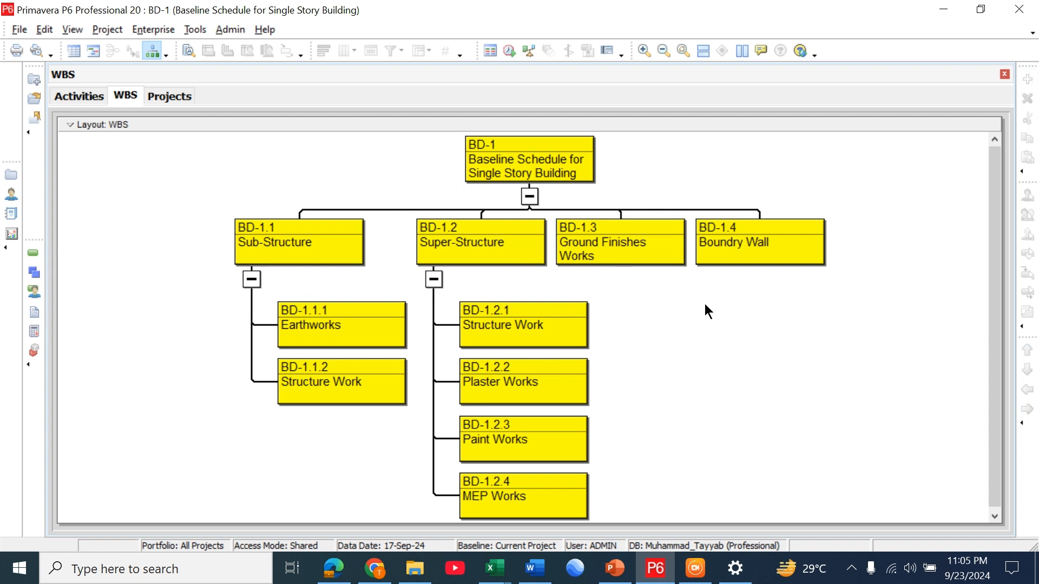
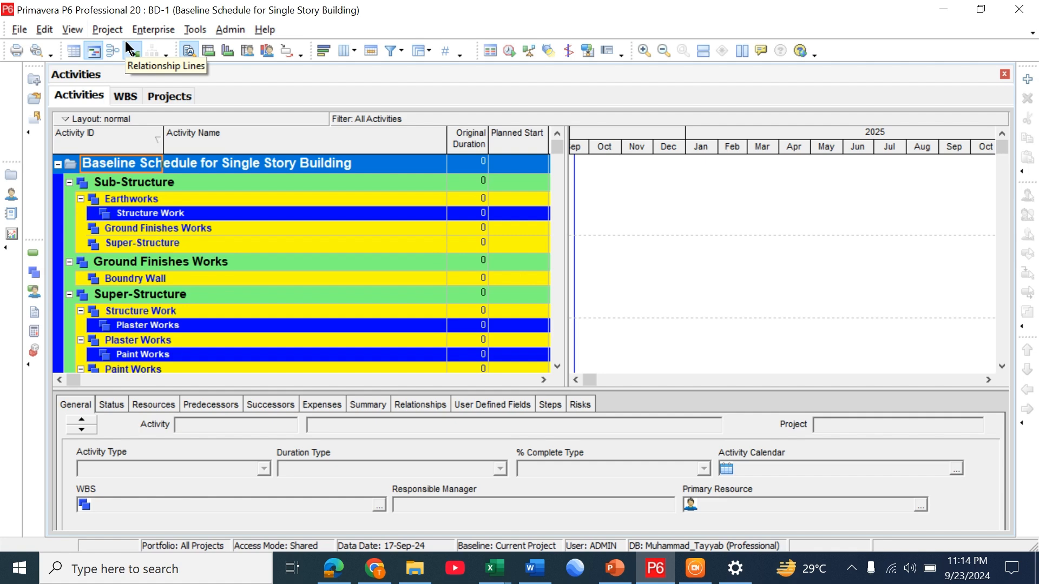
Step: Turn on relationship lines in the Gantt chart and add an activity named Excavation under Earthworks in Sub-Structure
click(126, 42)
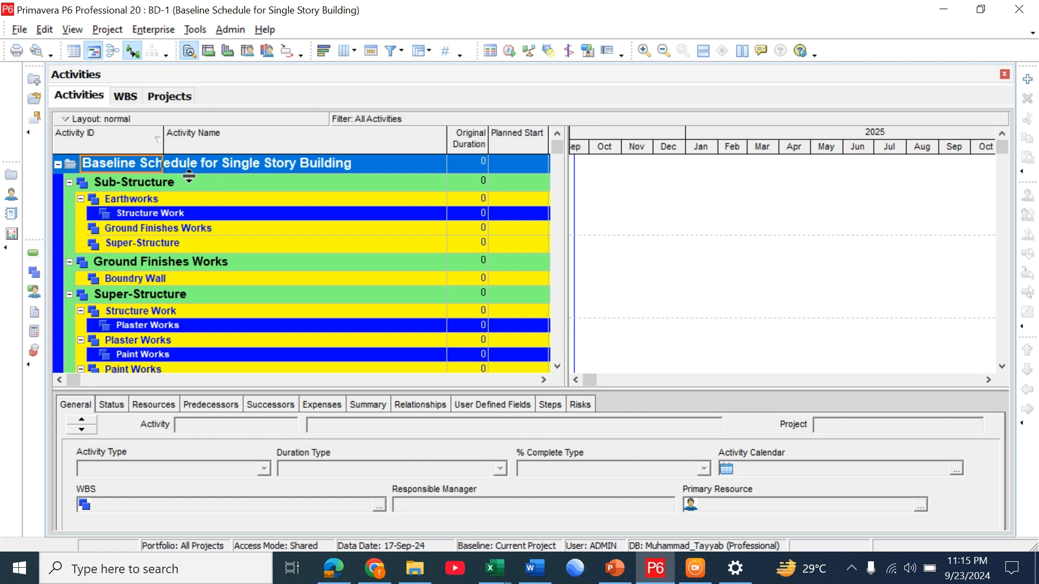
click(155, 200)
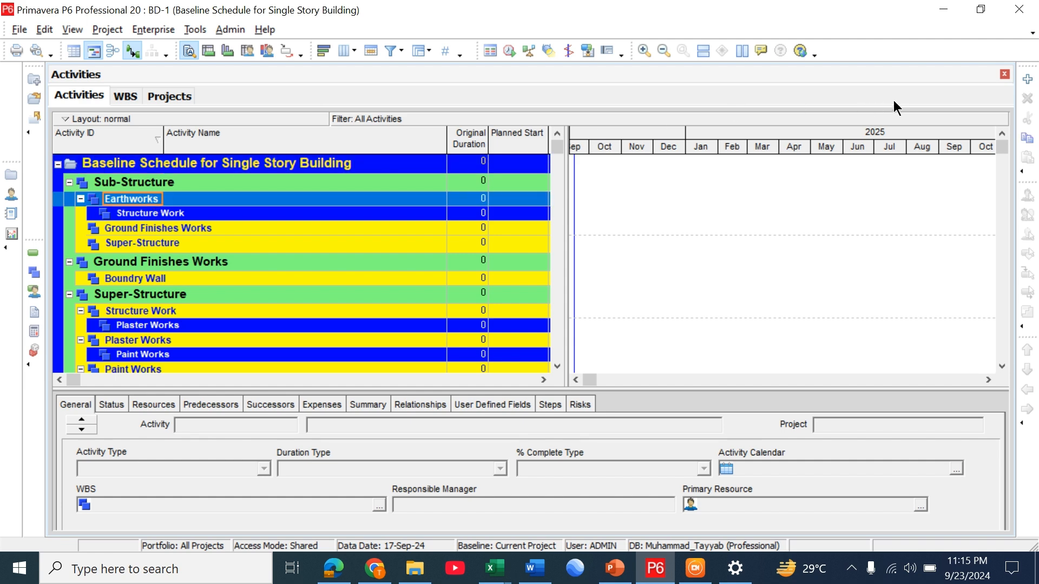
click(1028, 80)
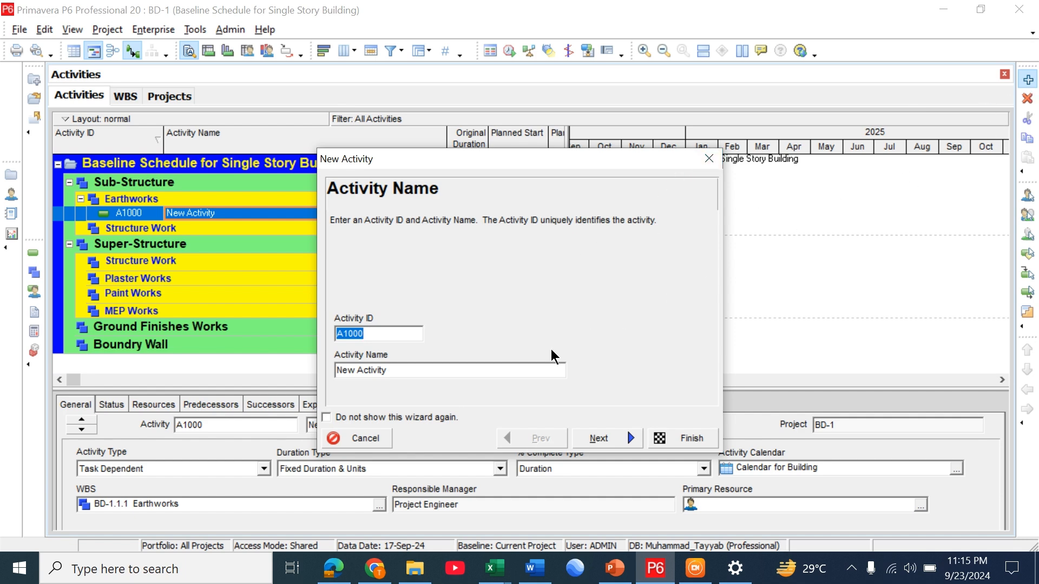
click(397, 371)
key(BackSpace)
key(BackSpace)
key(BackSpace)
key(BackSpace)
key(BackSpace)
key(BackSpace)
key(BackSpace)
key(BackSpace)
key(BackSpace)
key(BackSpace)
key(BackSpace)
key(BackSpace)
text(Ex)
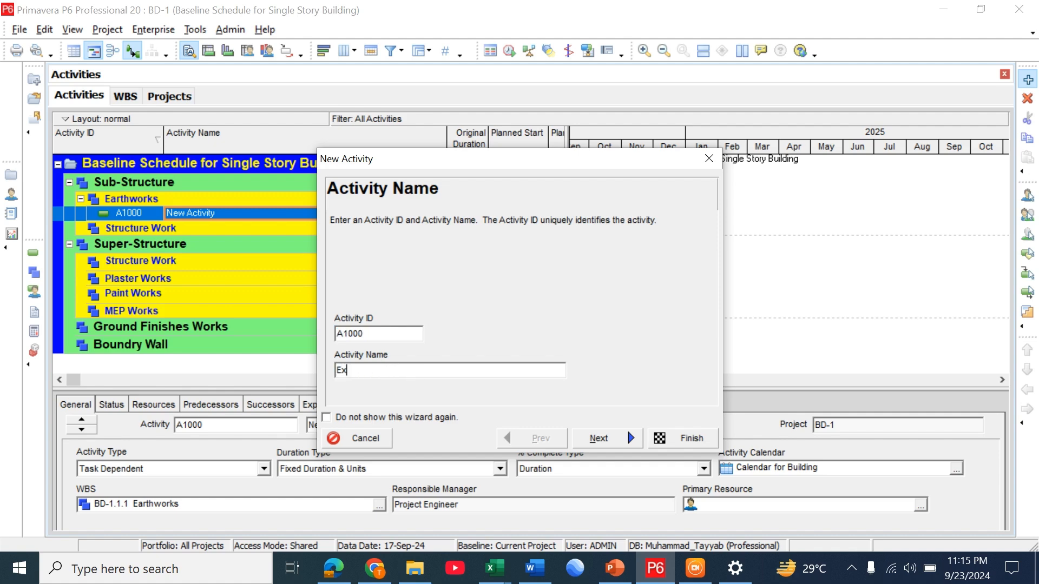
text(cavato)
text(ion)
click(605, 439)
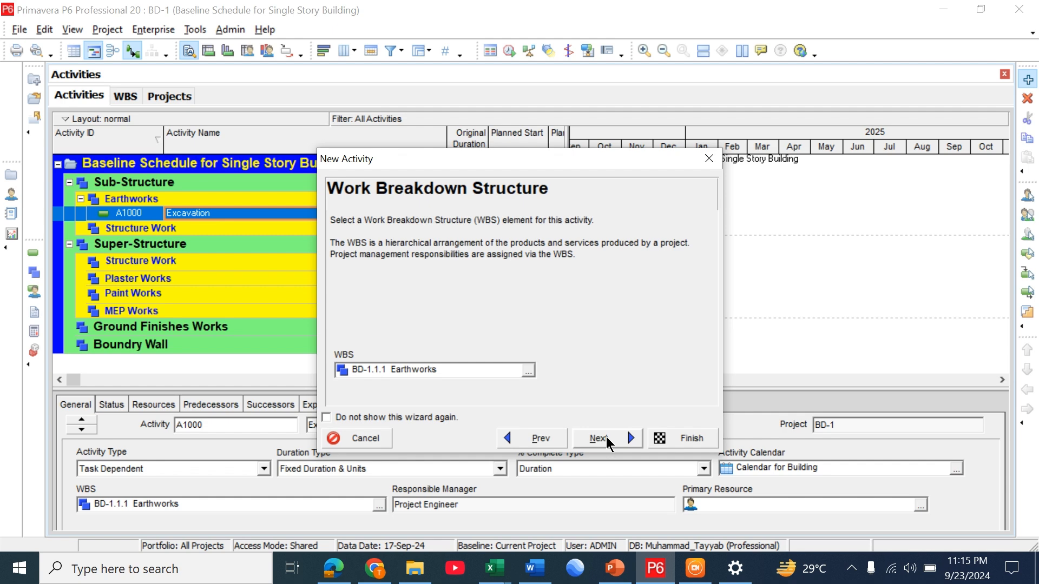
click(667, 438)
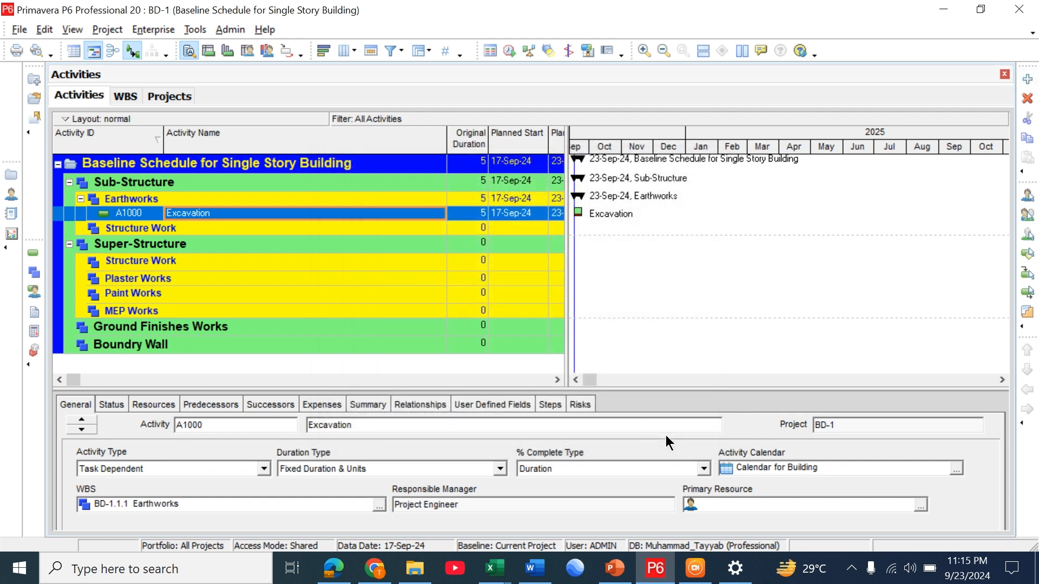
Step: Add an activity named BackFilling under Earthworks in Sub-Structure
click(1028, 79)
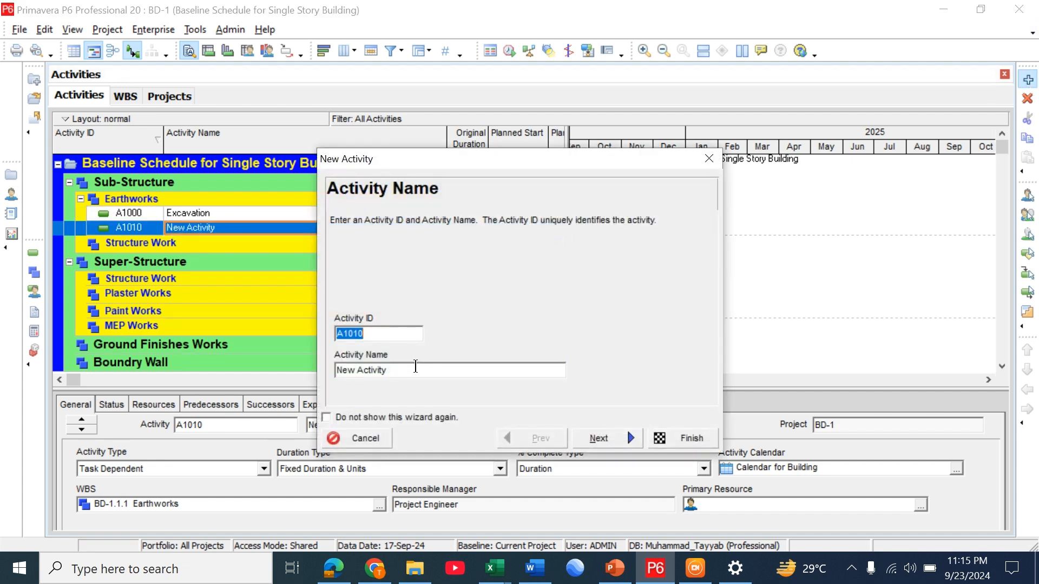
click(416, 366)
key(BackSpace)
key(BackSpace)
key(BackSpace)
key(BackSpace)
key(BackSpace)
key(BackSpace)
key(BackSpace)
key(BackSpace)
key(BackSpace)
key(BackSpace)
key(BackSpace)
key(BackSpace)
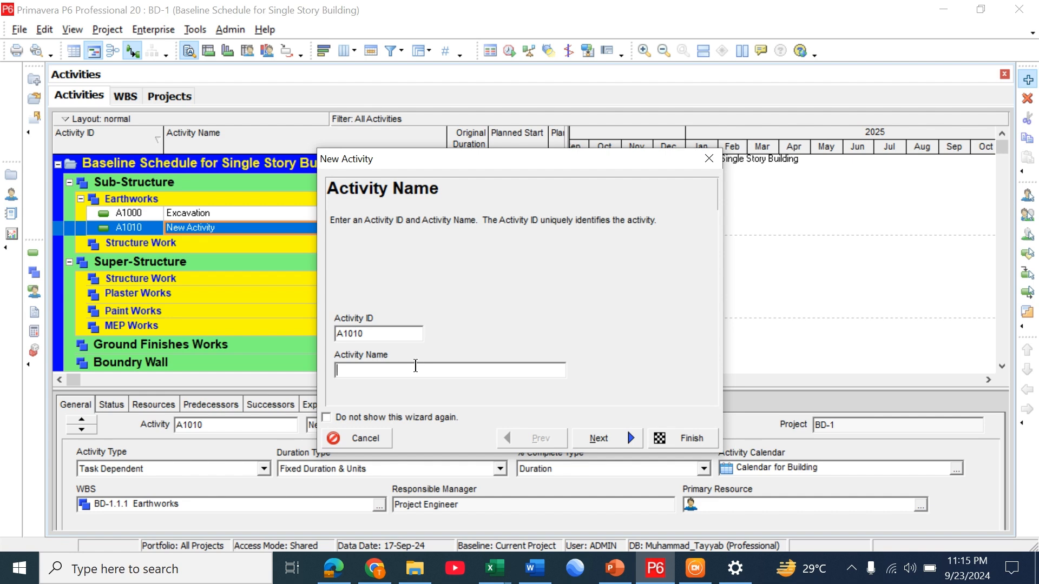
text(BackFilling)
click(589, 439)
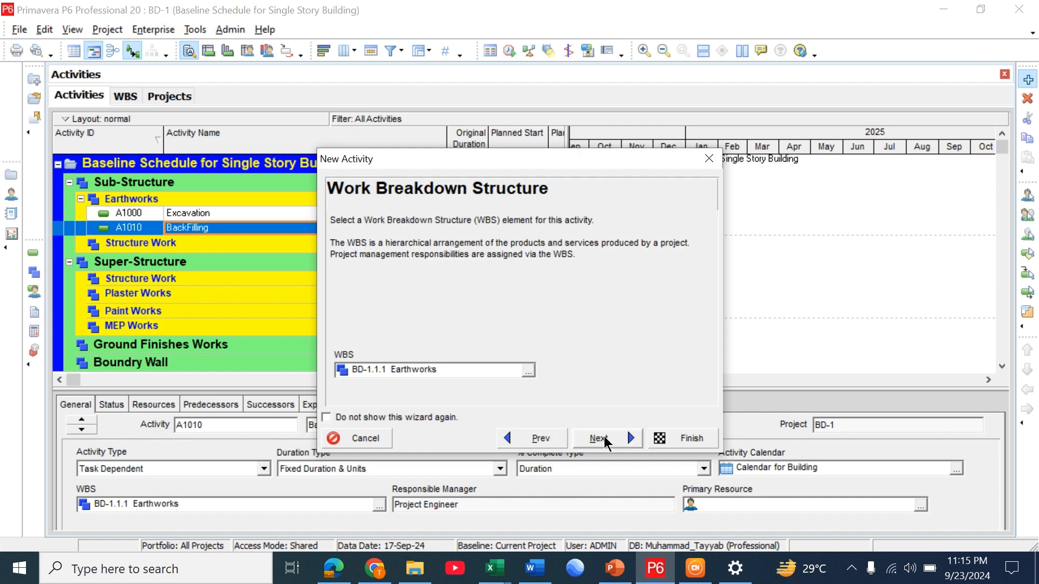
click(671, 435)
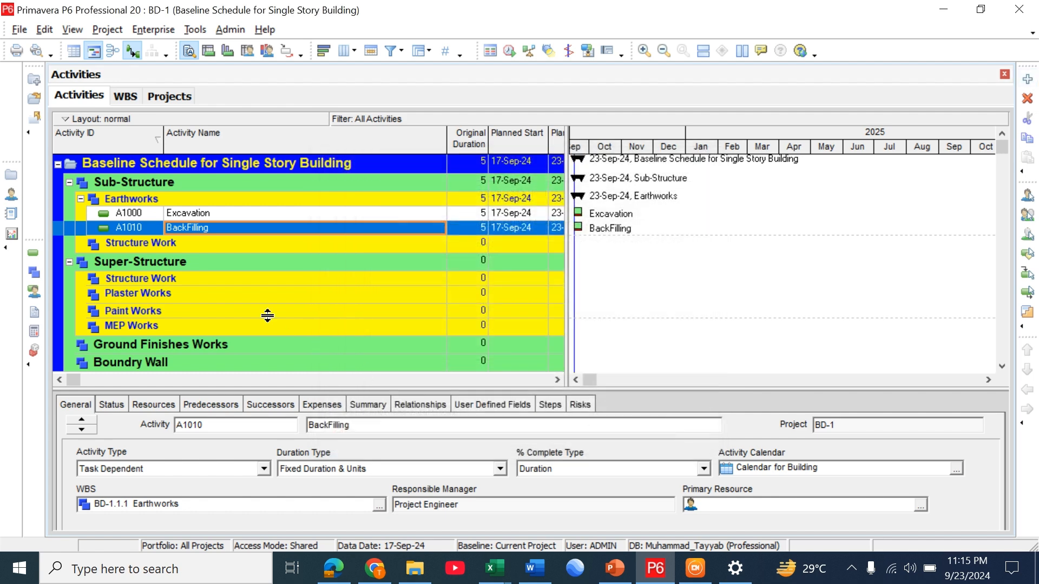
Step: Create another activity under Earthworks and name it Start of project
click(237, 216)
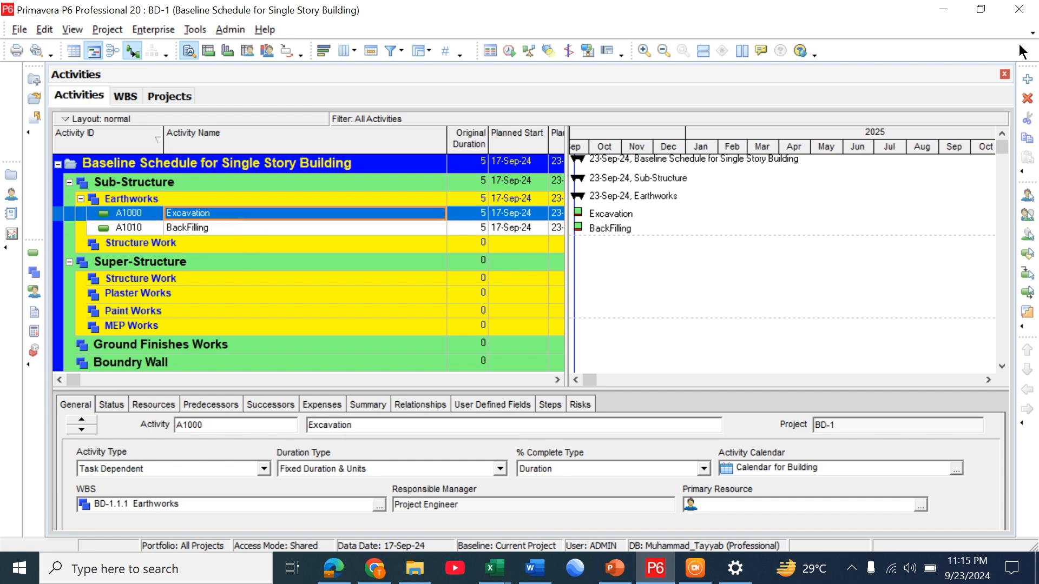
click(1027, 79)
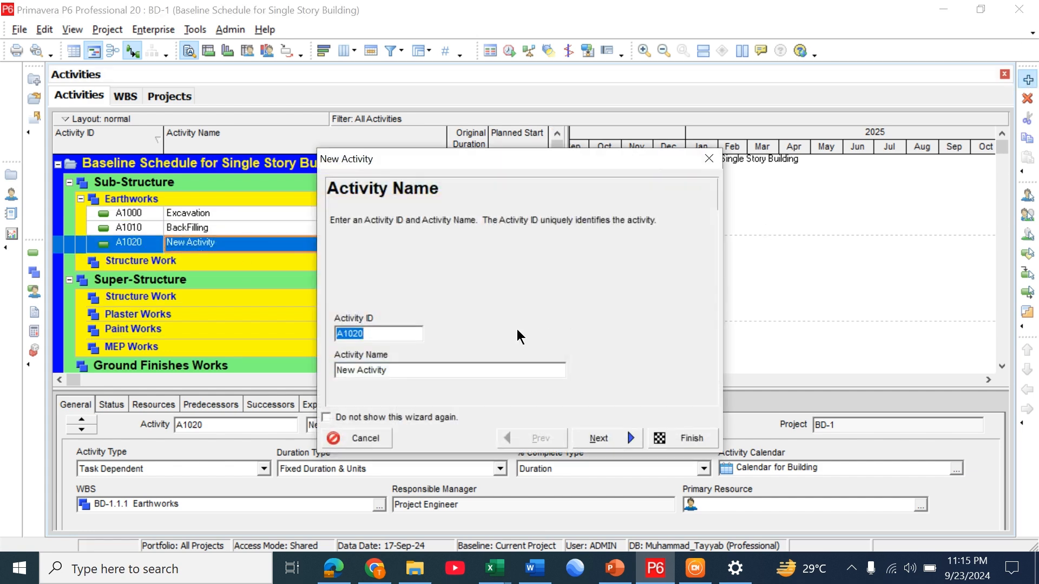
click(366, 336)
click(393, 370)
key(BackSpace)
key(BackSpace)
key(BackSpace)
key(BackSpace)
key(BackSpace)
key(BackSpace)
key(BackSpace)
key(BackSpace)
key(BackSpace)
key(BackSpace)
key(BackSpace)
key(BackSpace)
text(Star)
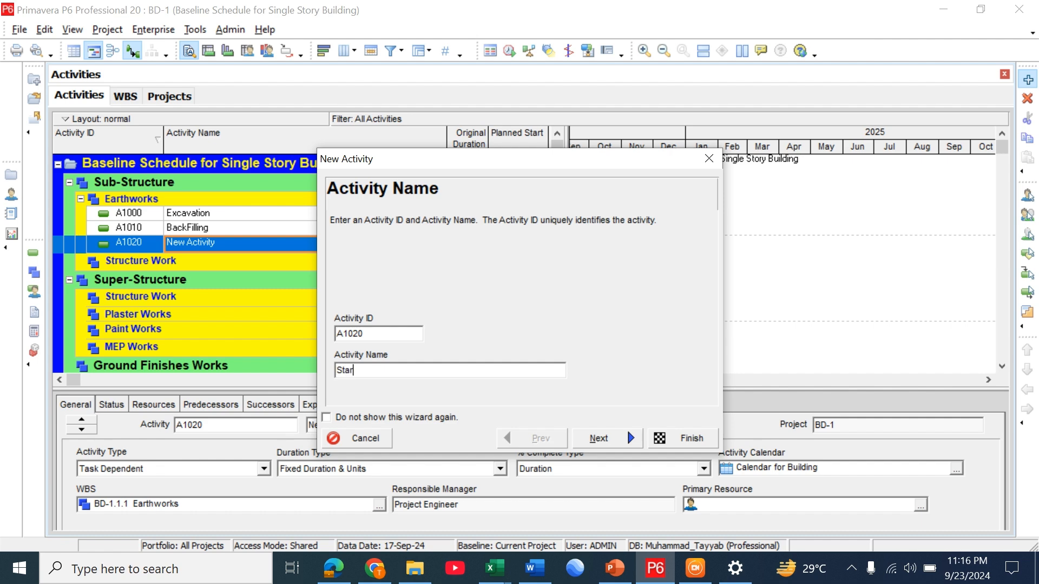
text(t of project)
click(612, 444)
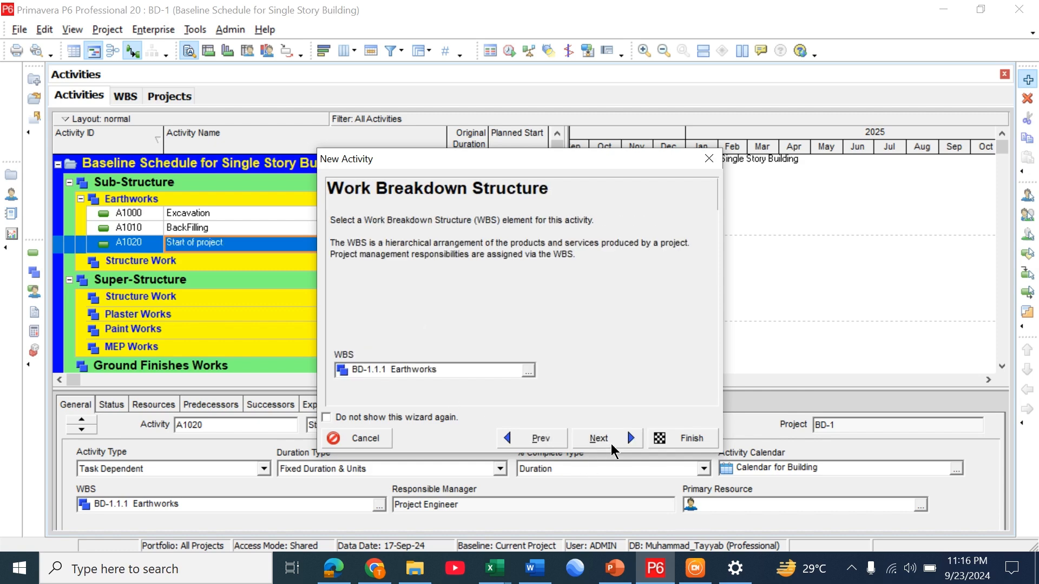
Step: Set the Start of project activity's type to Start Milestone and finish creating it without configuring relationships
click(611, 444)
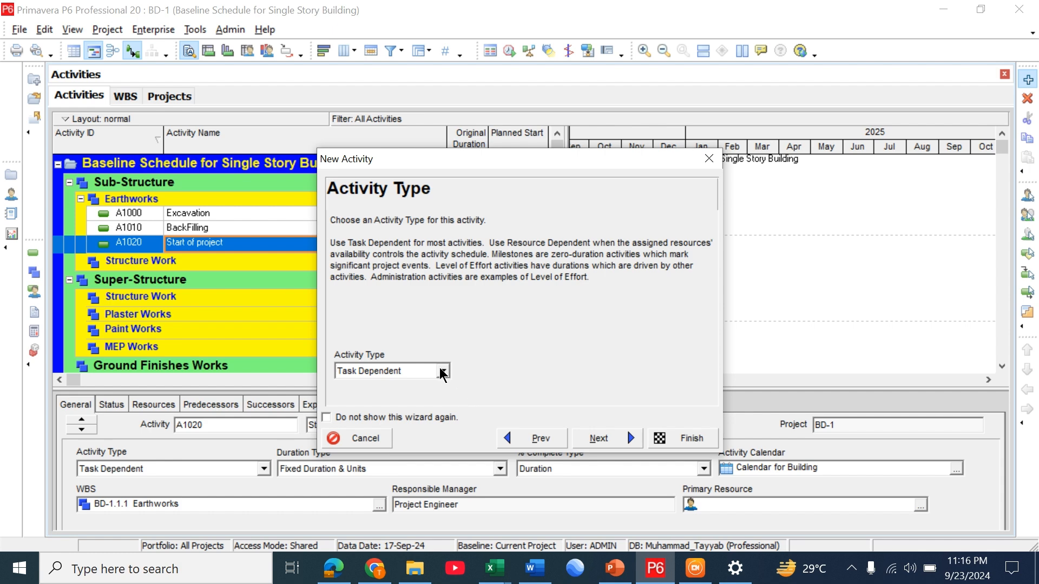
click(443, 372)
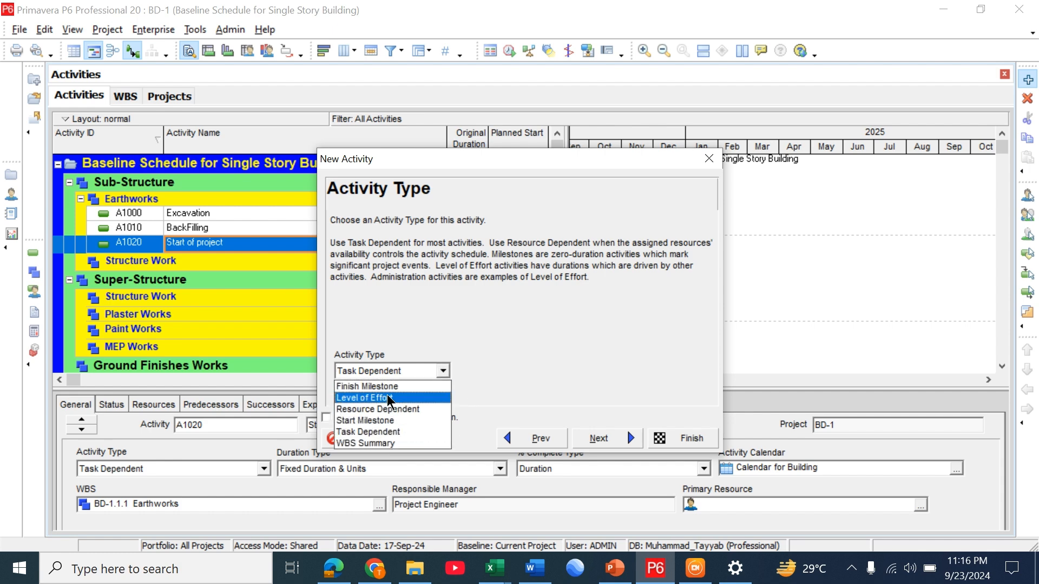
click(394, 421)
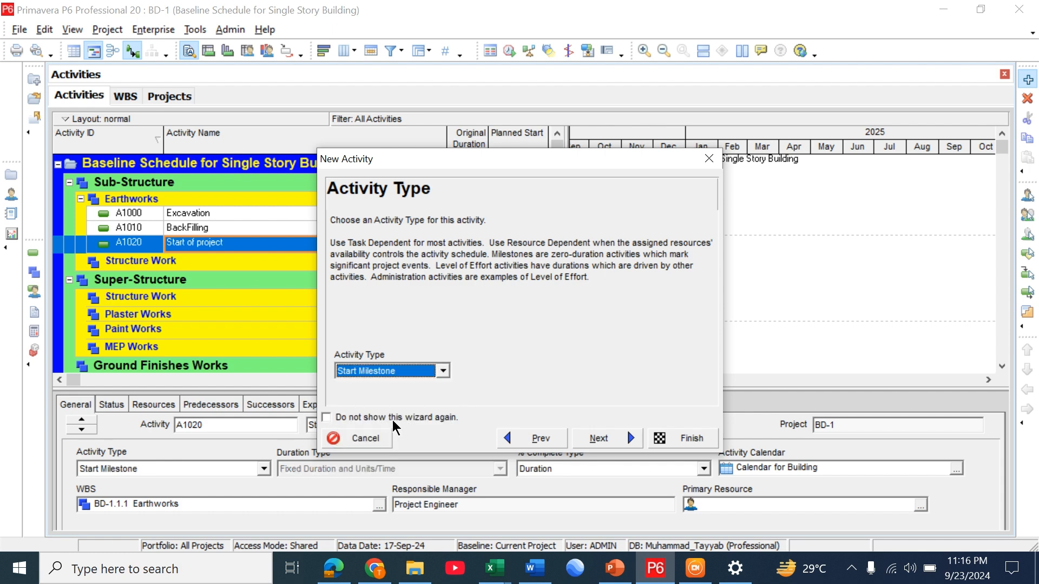
click(596, 438)
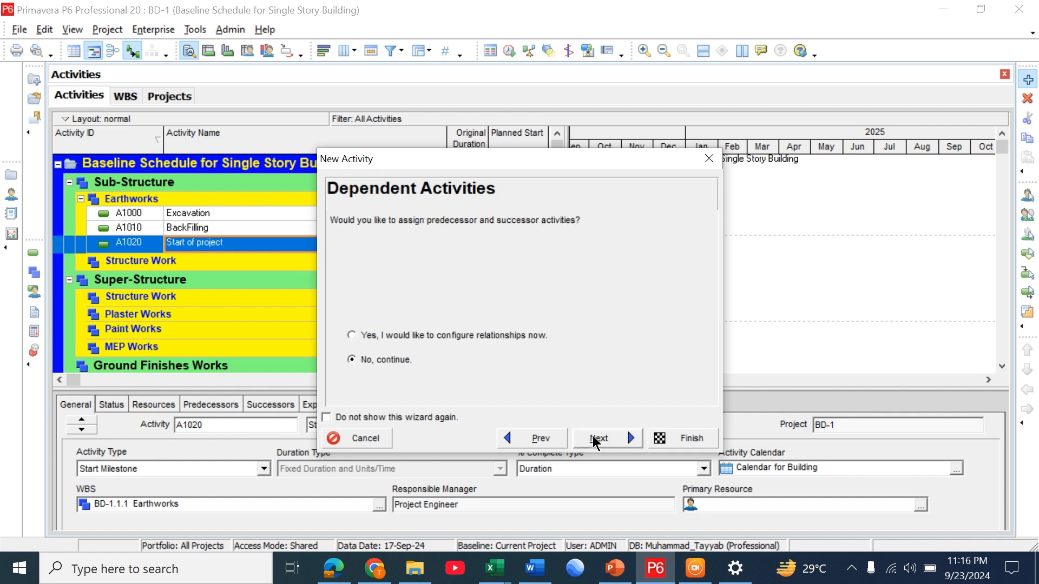
click(676, 439)
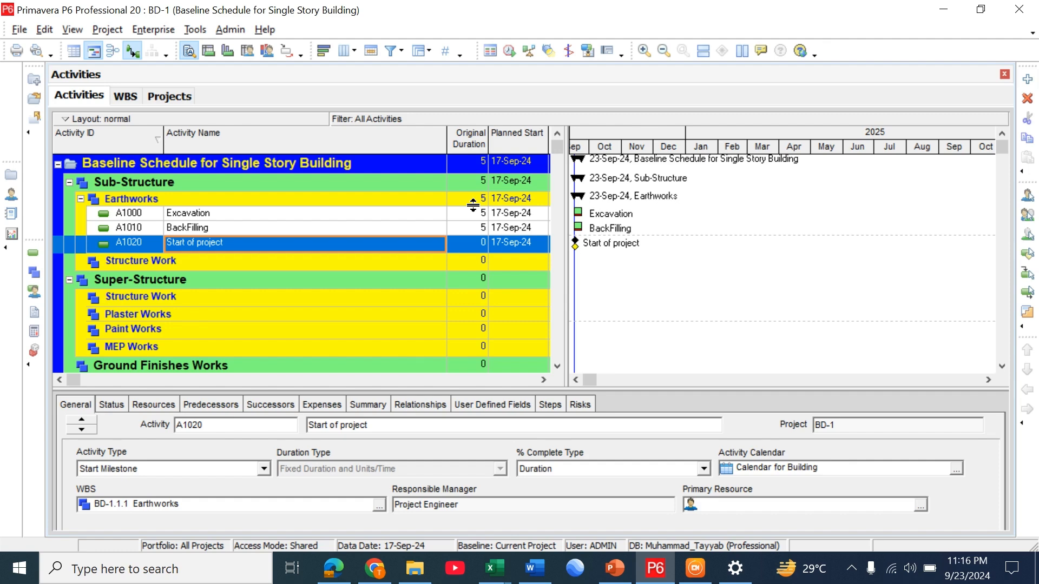
Step: Add an activity named PCC under Structure Work in Sub-Structure, keeping that WBS element
click(294, 259)
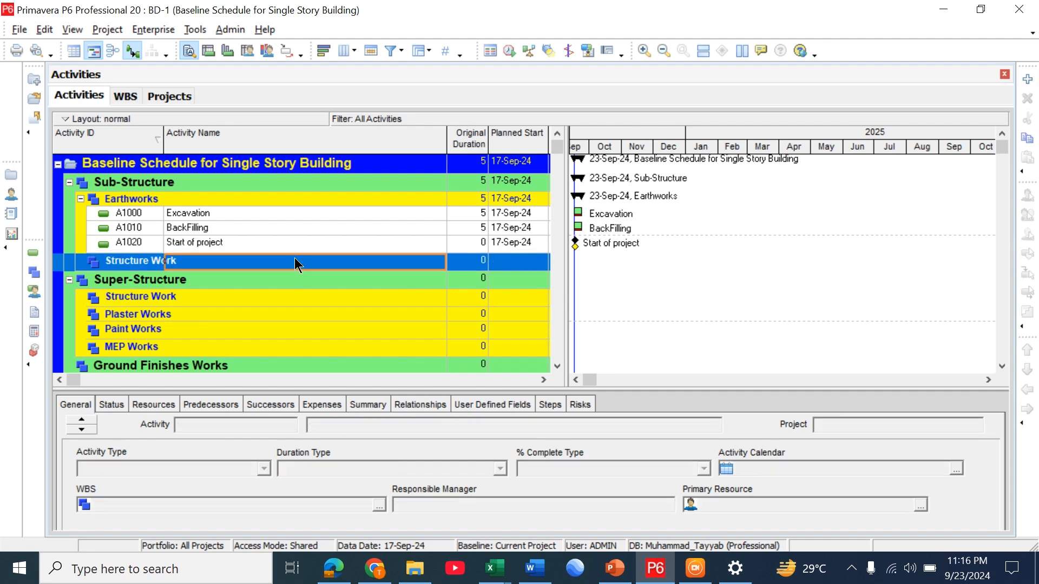
click(1027, 79)
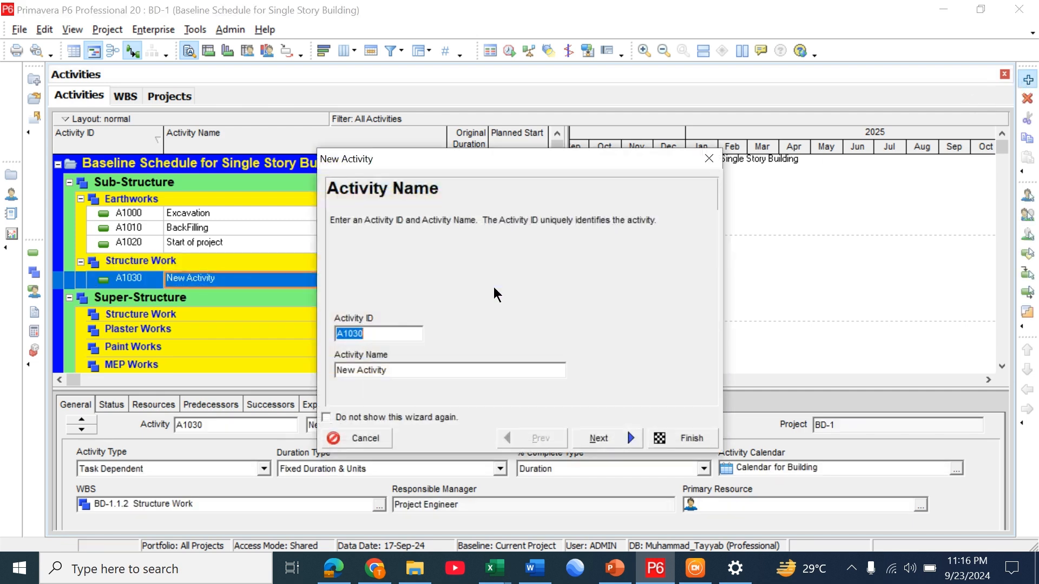
click(414, 370)
key(BackSpace)
key(BackSpace)
key(BackSpace)
key(BackSpace)
key(BackSpace)
key(BackSpace)
key(BackSpace)
key(BackSpace)
key(BackSpace)
key(BackSpace)
key(BackSpace)
key(BackSpace)
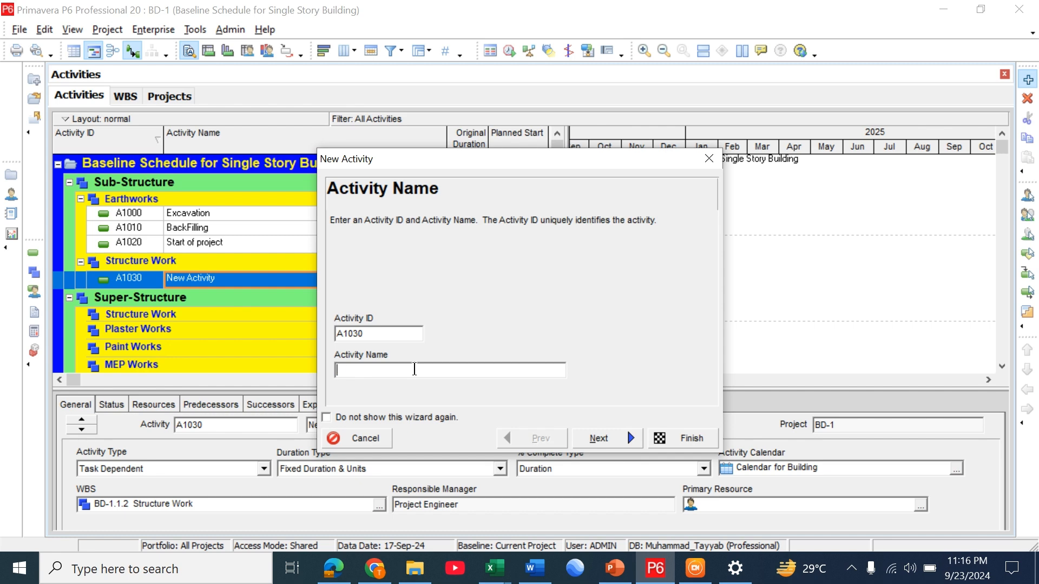
text(PCC)
click(598, 439)
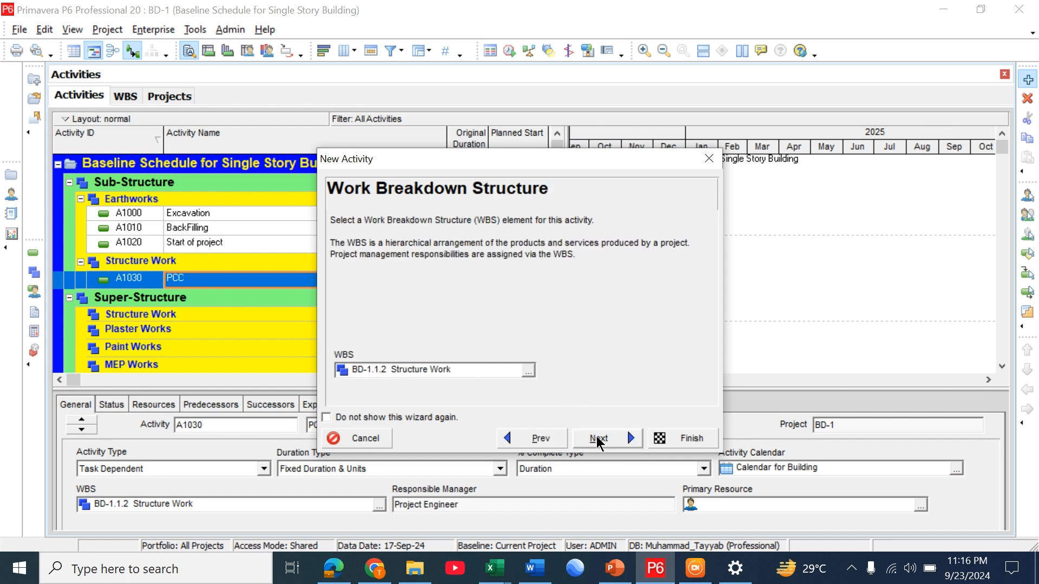
click(671, 439)
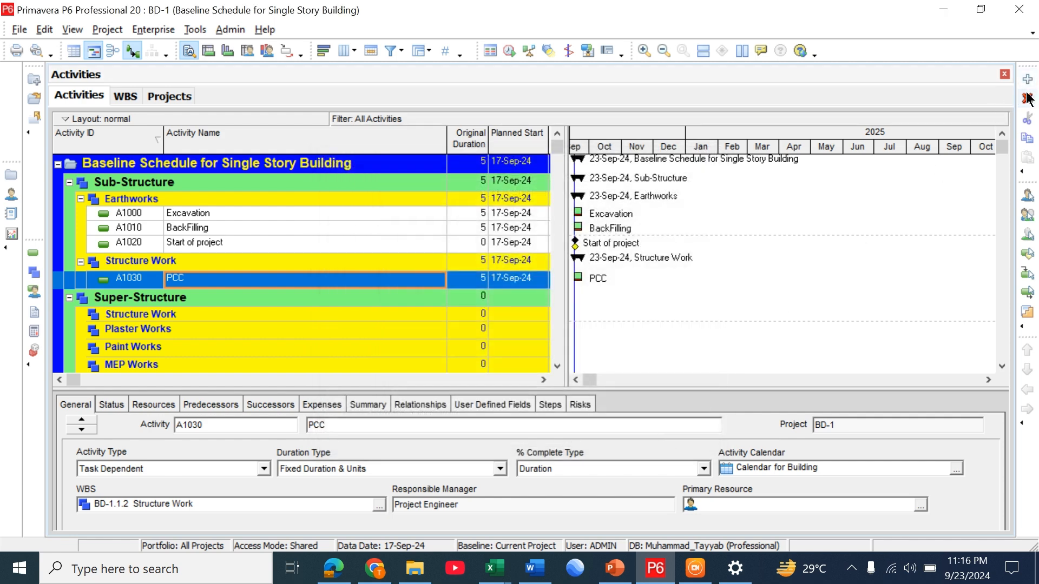
Step: Add an activity named Brick Brick Work in Foundation under Structure Work in Sub-Structure
click(1027, 81)
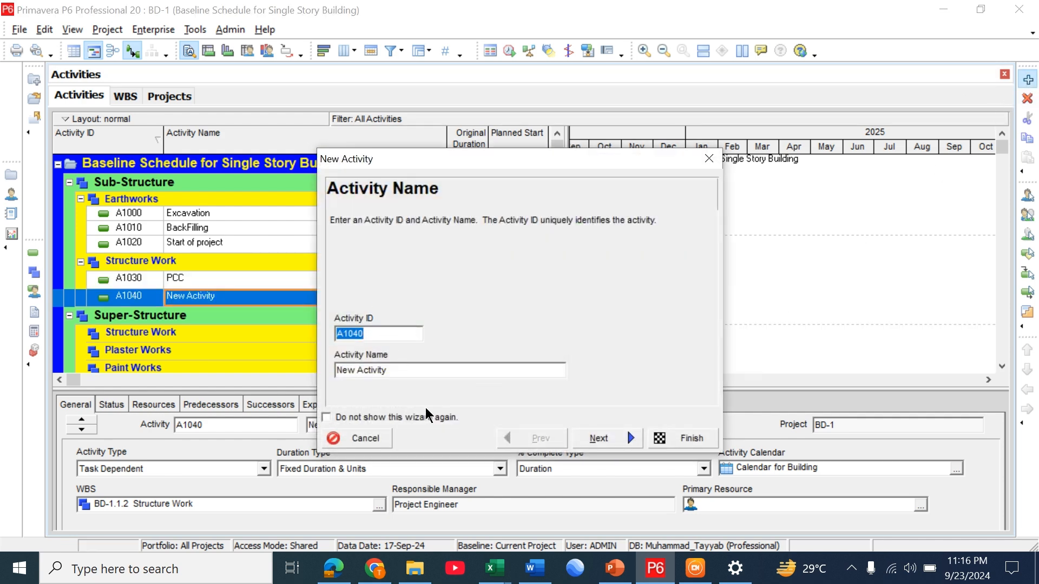
click(423, 369)
key(BackSpace)
key(BackSpace)
key(BackSpace)
key(BackSpace)
key(BackSpace)
key(BackSpace)
key(BackSpace)
key(BackSpace)
key(BackSpace)
key(BackSpace)
key(BackSpace)
key(BackSpace)
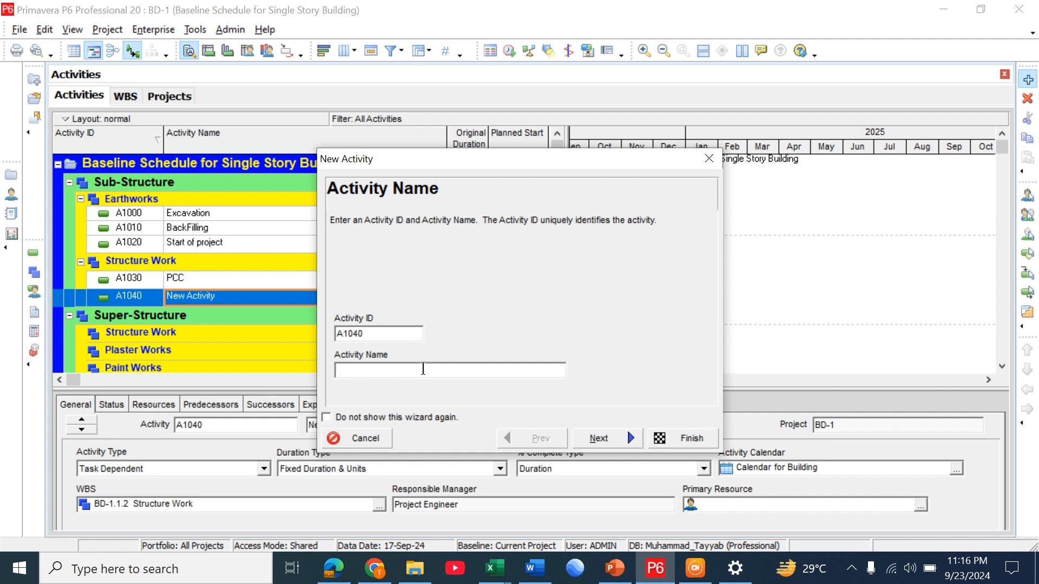
text(Brick)
text( Bri)
text(ck Wor)
text(k )
text(in )
text(Found)
text(atio)
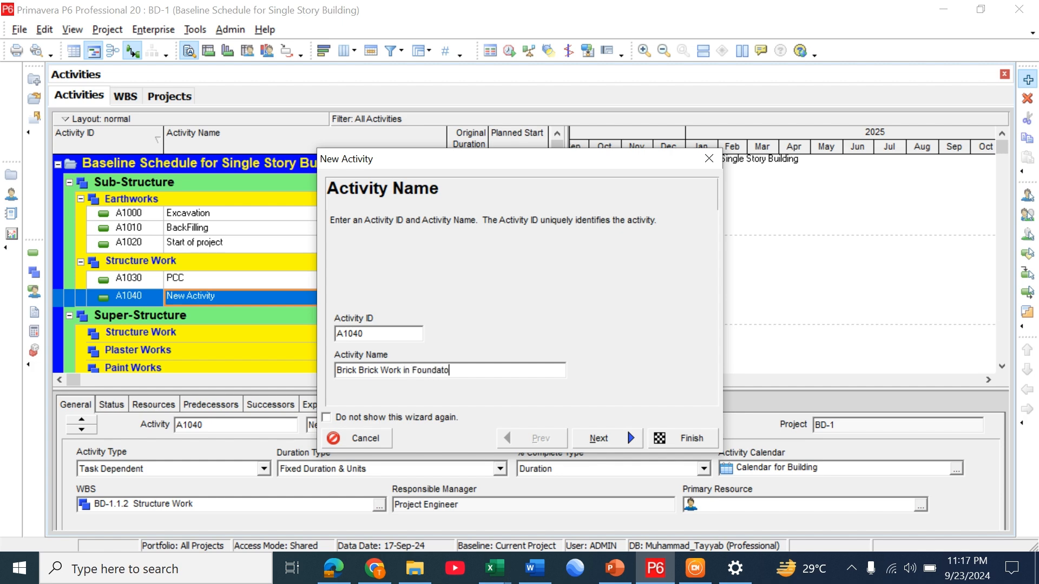
text(n)
click(678, 438)
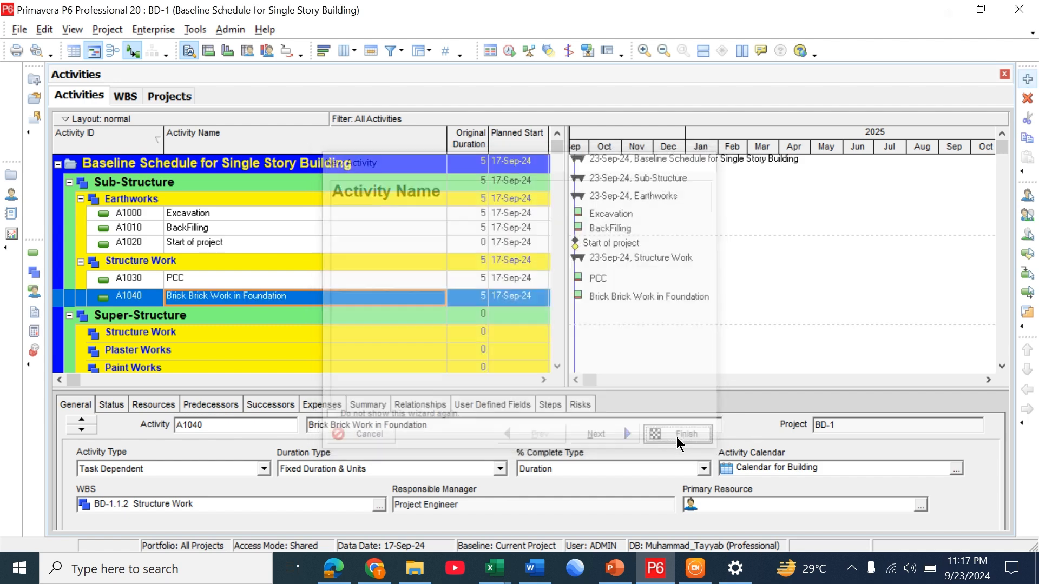
Step: Add an activity named Neck Column under Structure Work in Sub-Structure
click(1027, 79)
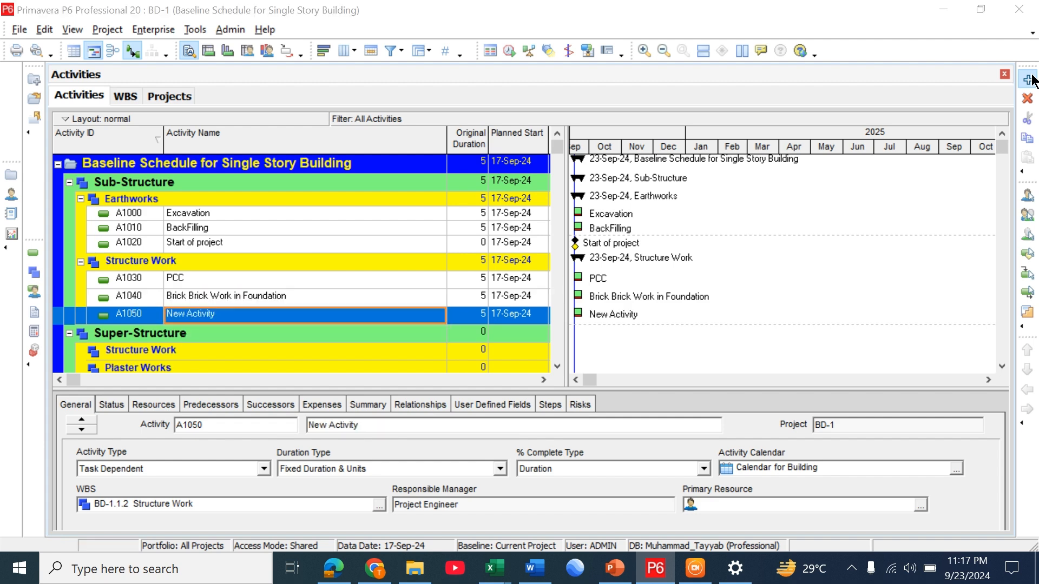
click(443, 372)
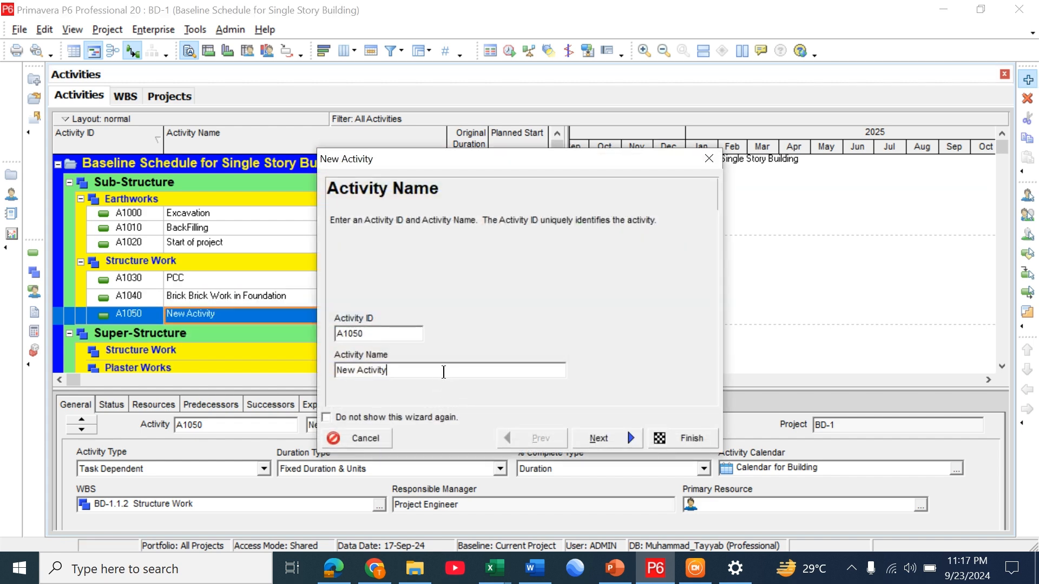
key(BackSpace)
key(BackSpace)
key(BackSpace)
key(BackSpace)
key(BackSpace)
key(BackSpace)
key(BackSpace)
key(BackSpace)
key(BackSpace)
key(BackSpace)
key(BackSpace)
key(BackSpace)
text(Neck Column)
click(666, 437)
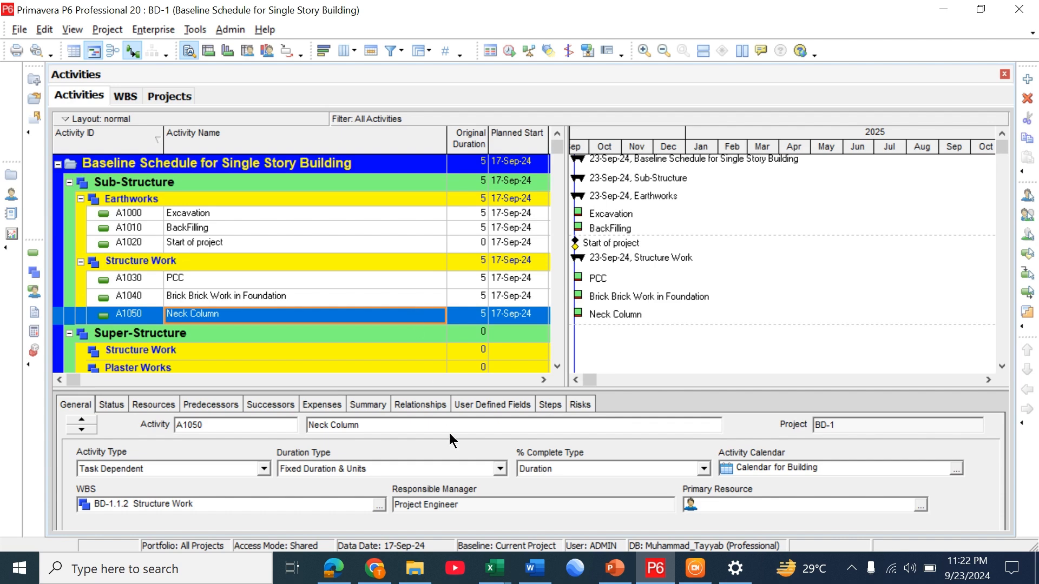
Step: Switch to the BOQ OEL workbook in Excel and review the work item descriptions on the Package-1 COM sheet
click(494, 569)
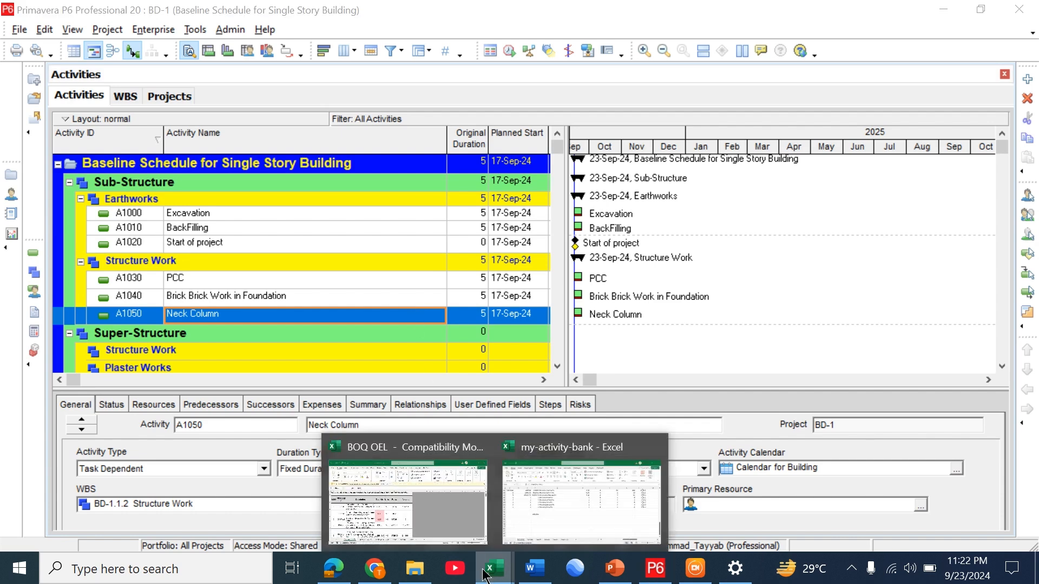
click(424, 512)
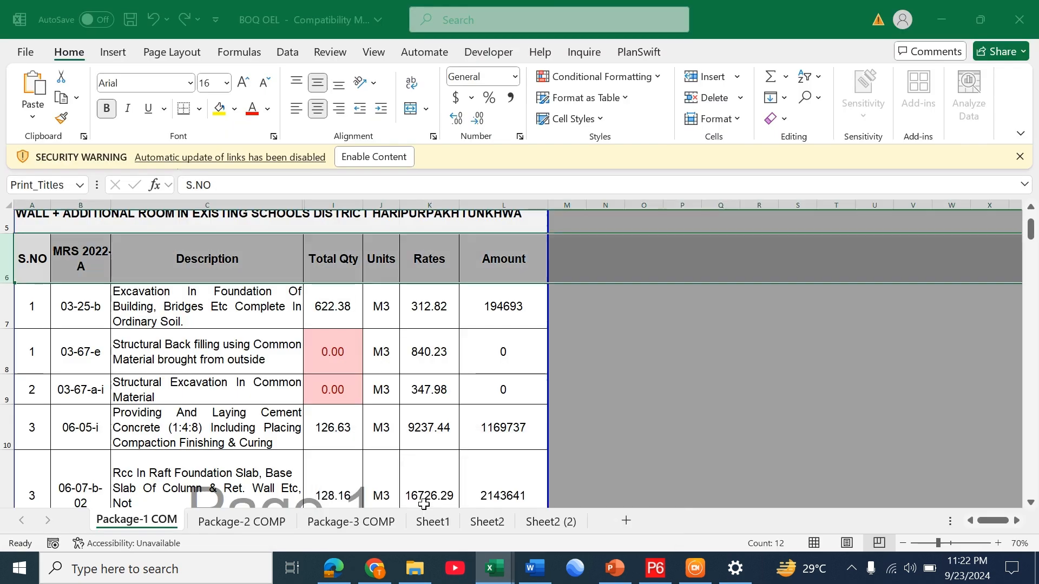
click(599, 336)
scroll(399, 337, down, 1)
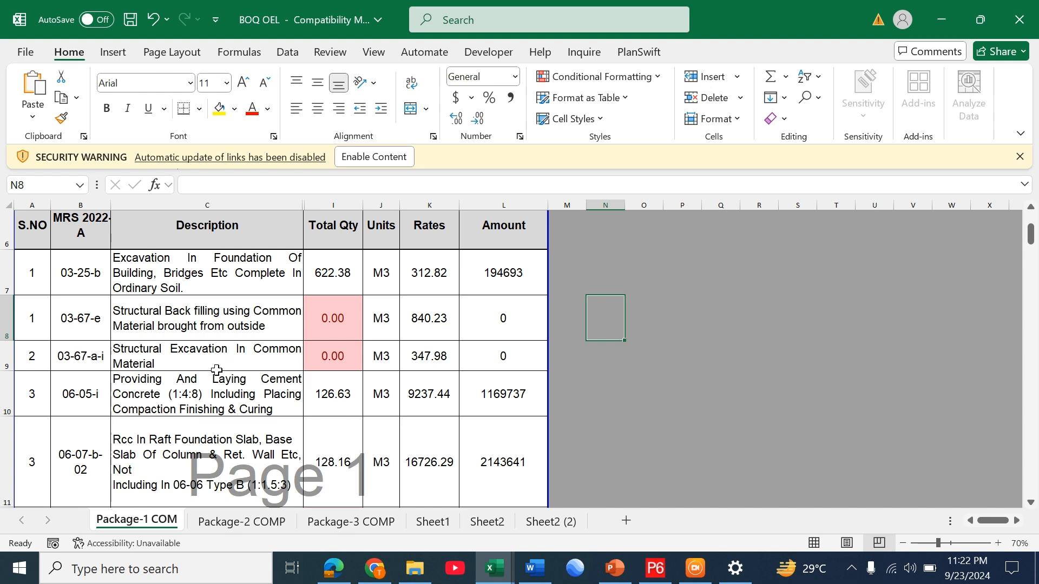
scroll(216, 370, down, 3)
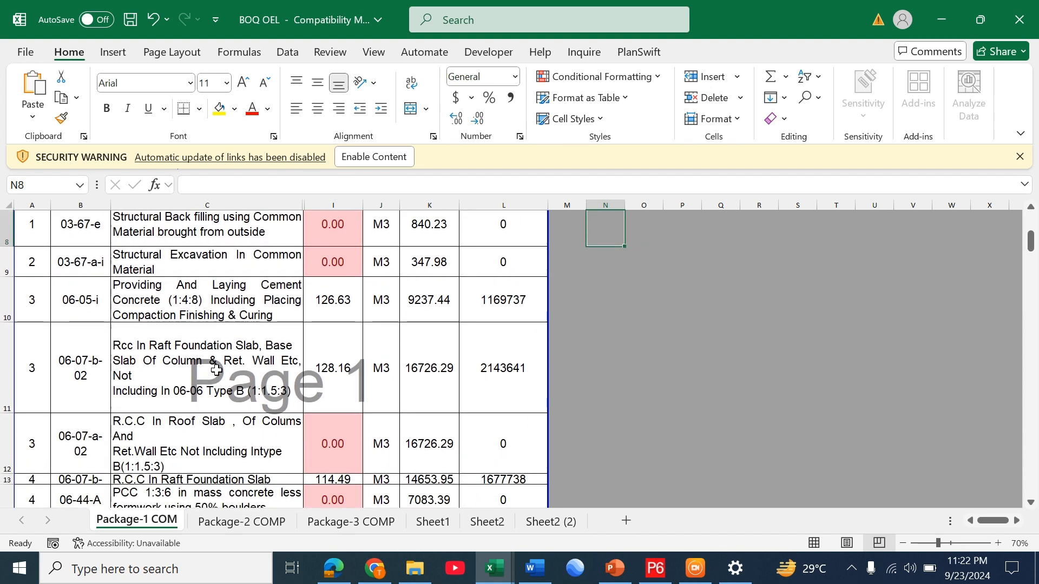
scroll(217, 370, down, 3)
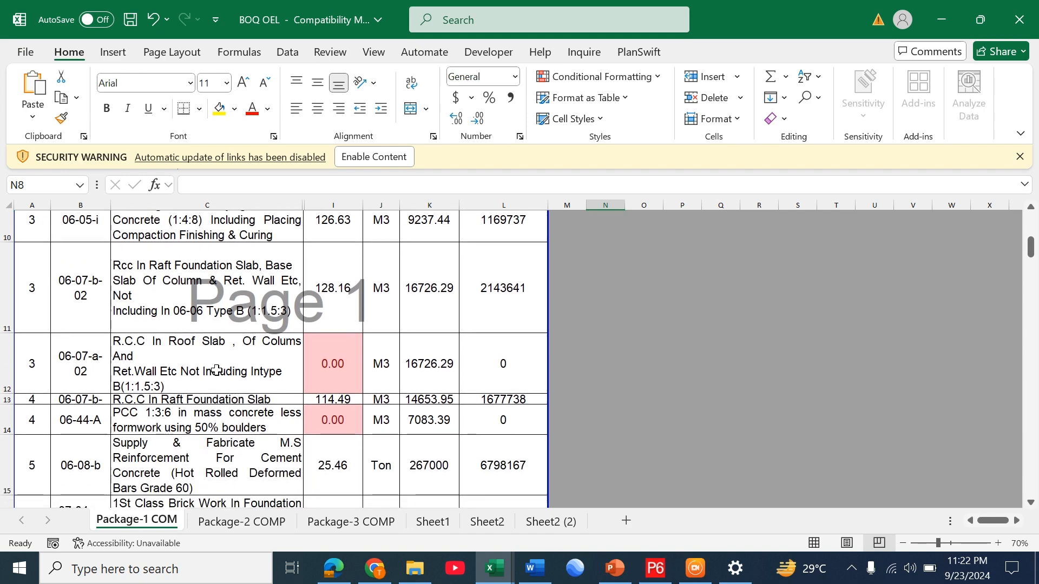
scroll(216, 370, down, 4)
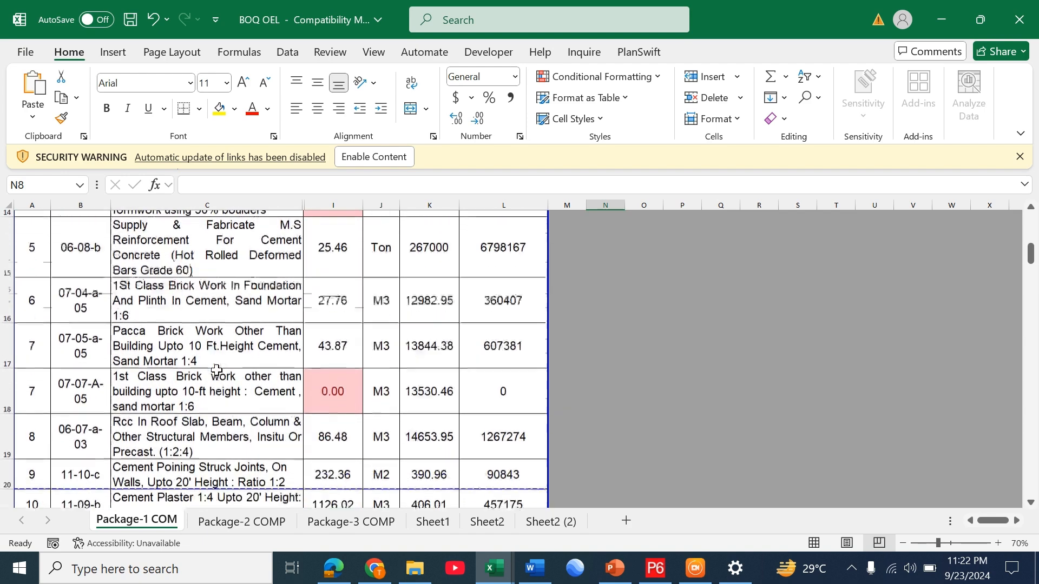
scroll(217, 370, down, 3)
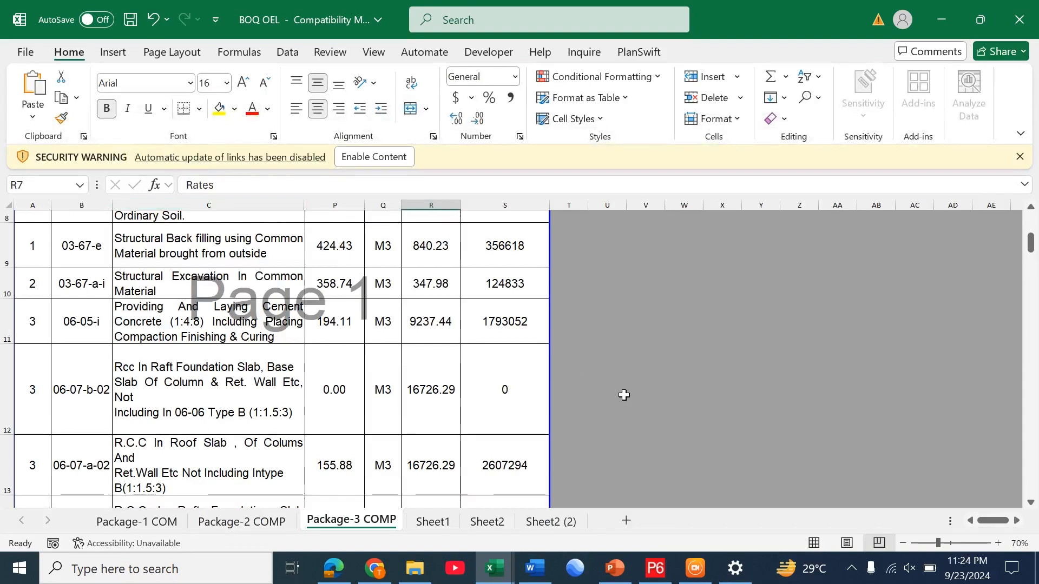
Step: Compare the activity names in the OEL-Activities workbook, widening their column, with the BOQ items on the Package-3 COMP sheet
key(alt+Tab)
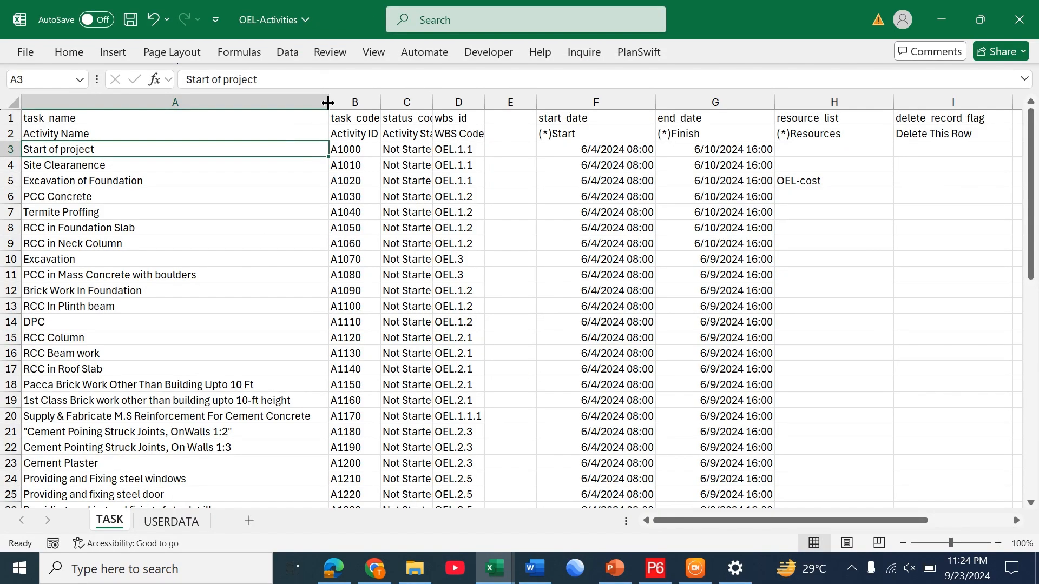
drag(328, 102, 388, 96)
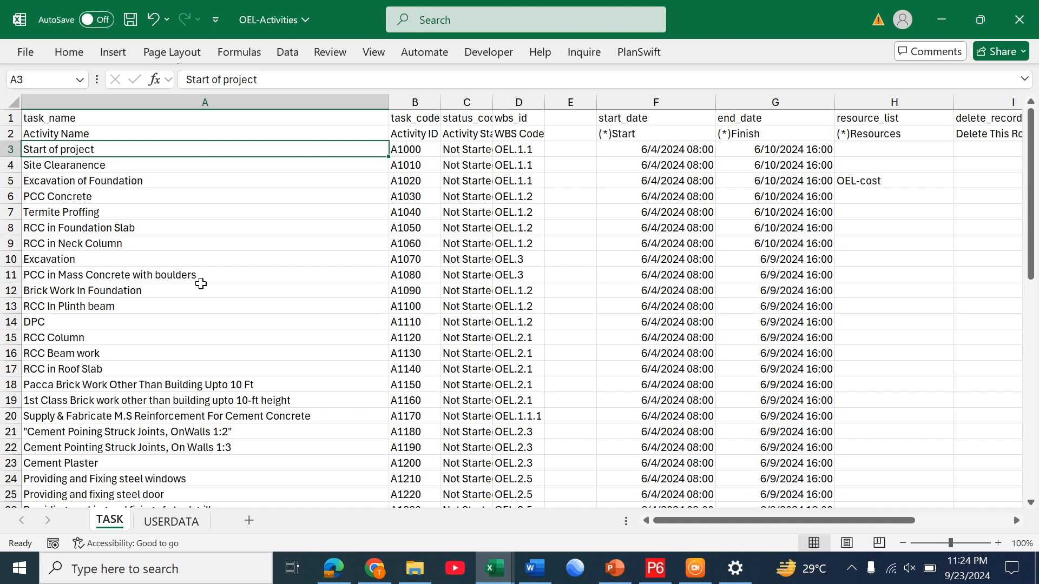
key(alt+Tab)
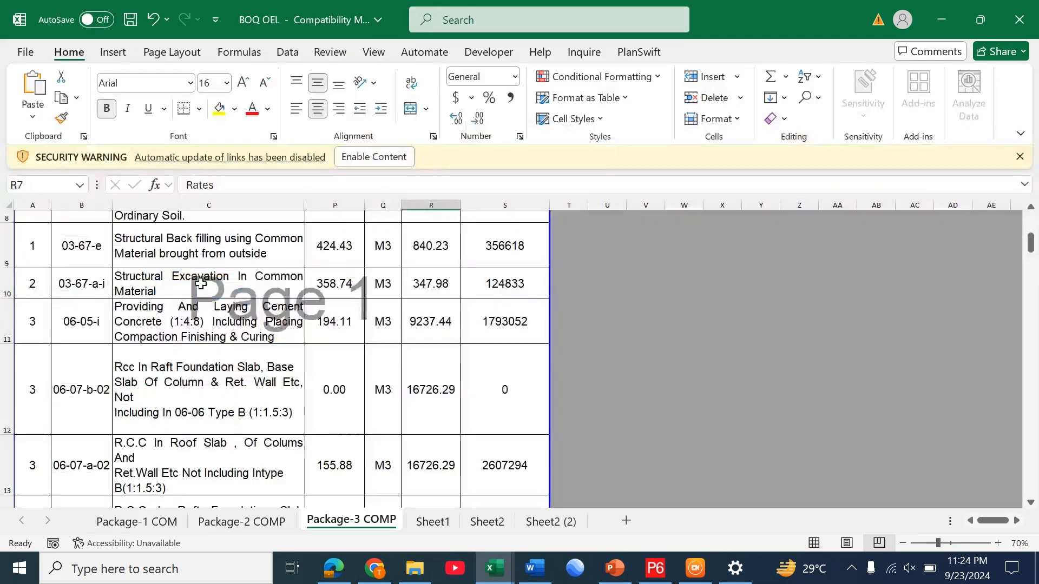
scroll(201, 284, down, 1)
scroll(201, 283, down, 1)
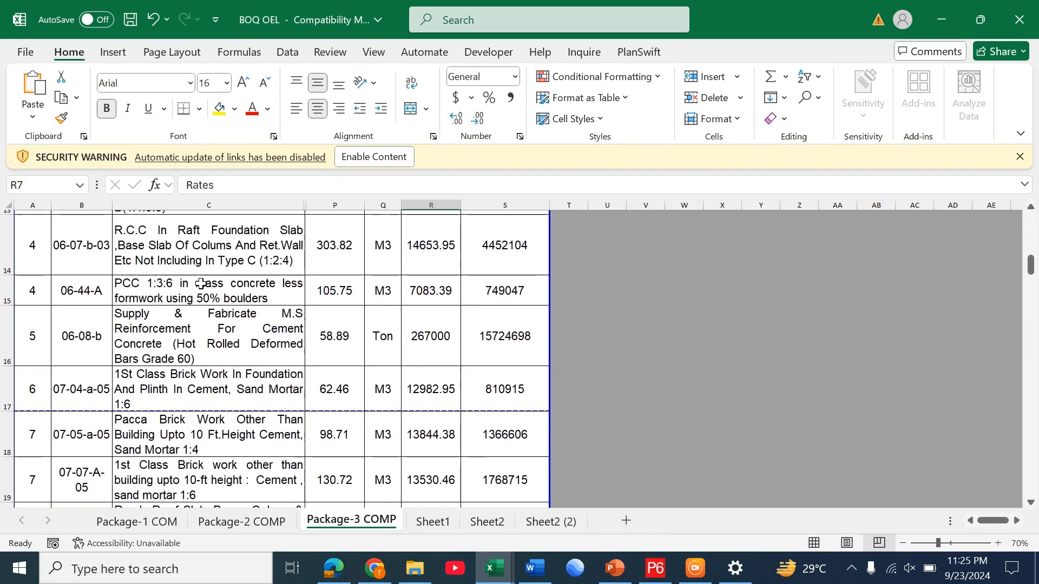
scroll(200, 284, down, 1)
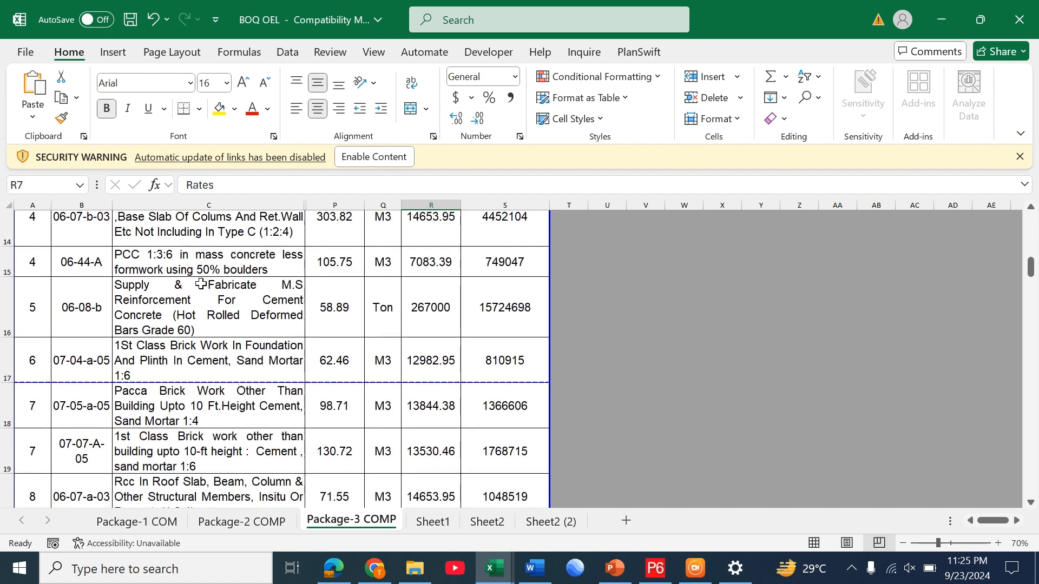
key(alt+Tab)
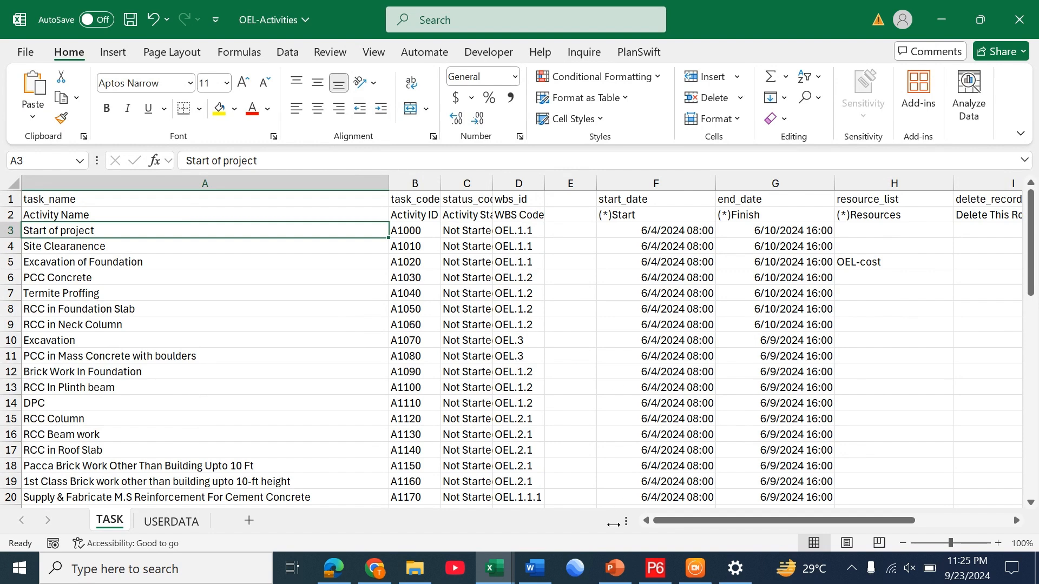
Step: Switch back to Primavera P6 and start an export in Spreadsheet (XLSX) format
click(642, 568)
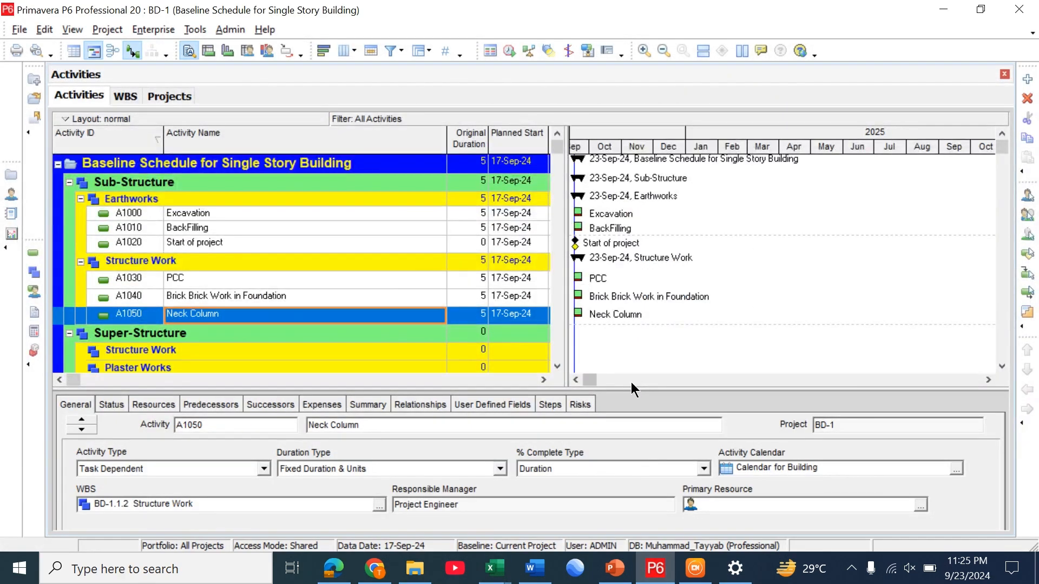
click(17, 31)
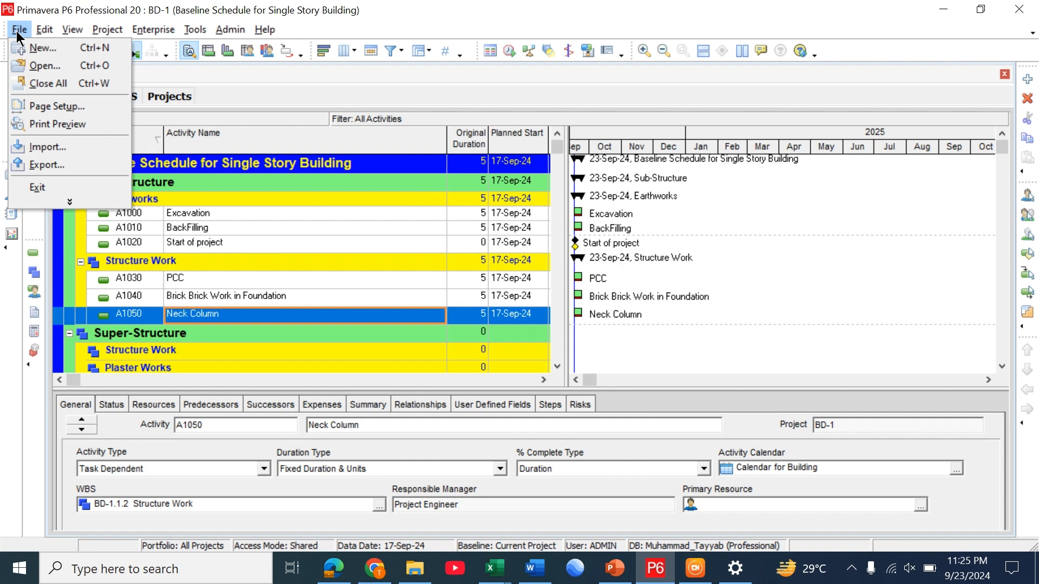
click(55, 165)
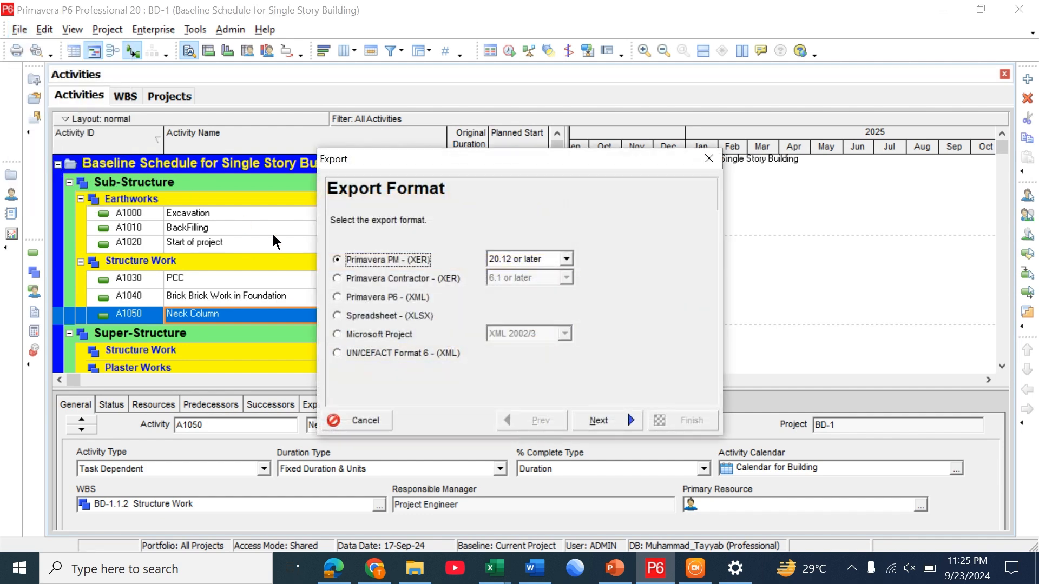
click(367, 318)
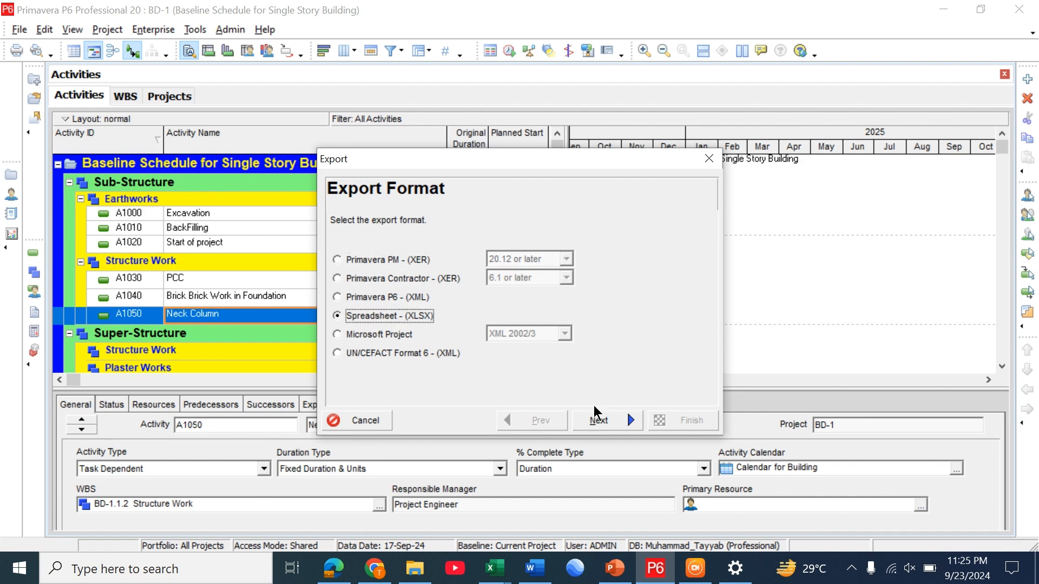
click(608, 421)
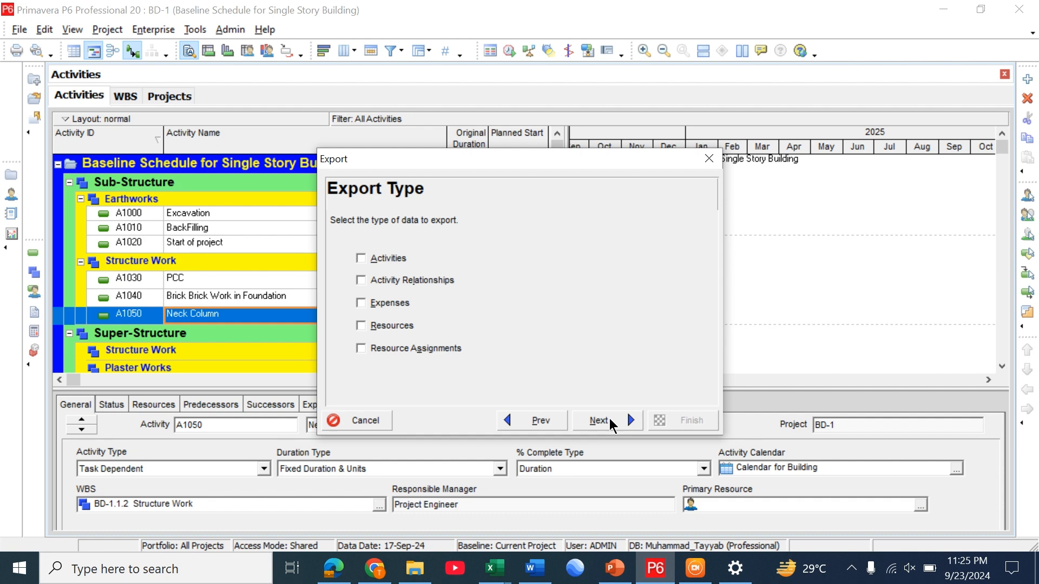
Step: Choose Activities as the data to export and include project BD-1
click(406, 259)
click(595, 421)
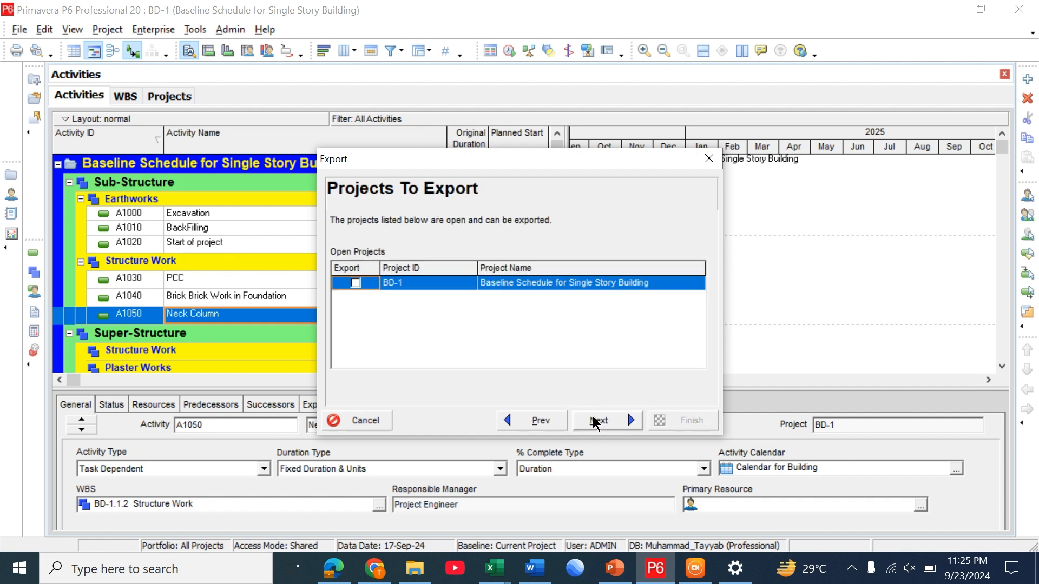
click(357, 283)
click(598, 422)
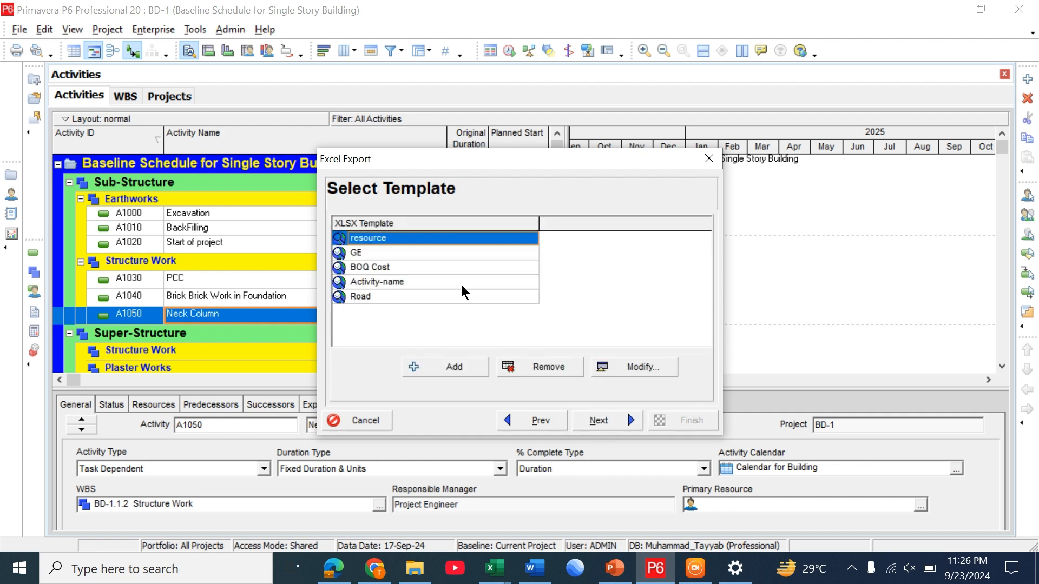
Step: Select the Activity-name export template and review its selected columns, trying to remove WBS Code from them
click(434, 283)
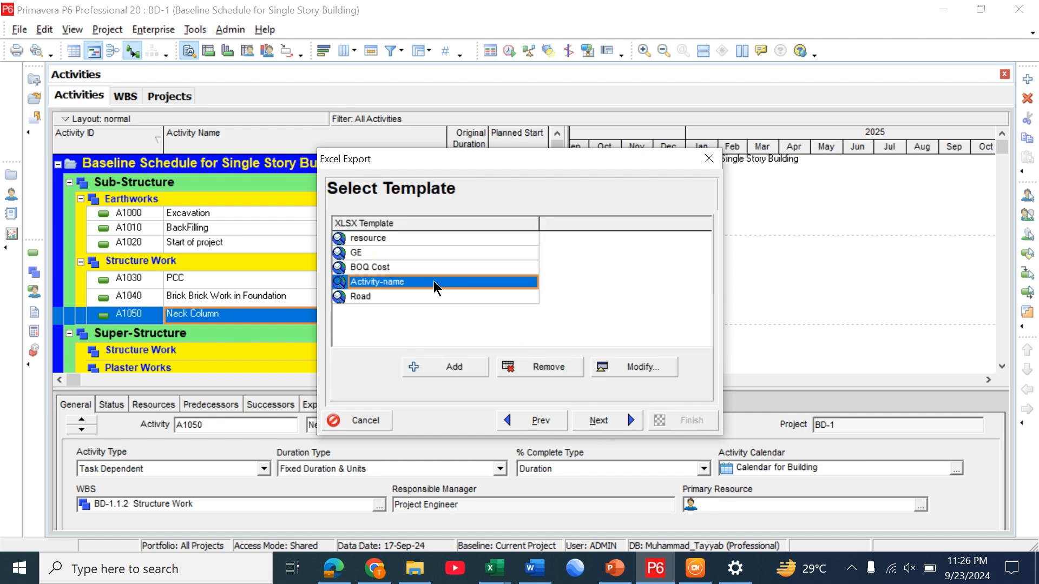
click(617, 369)
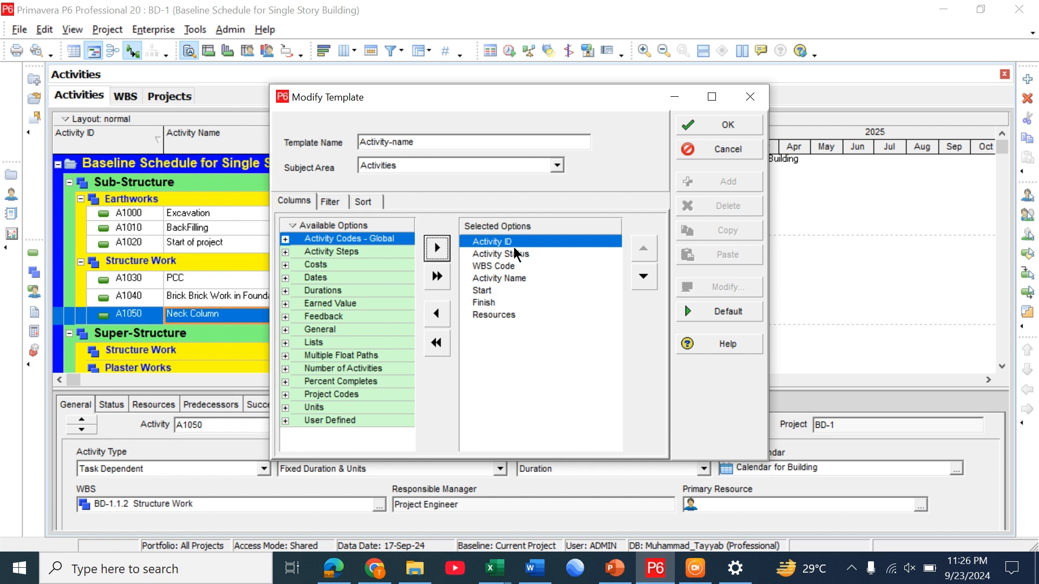
click(515, 254)
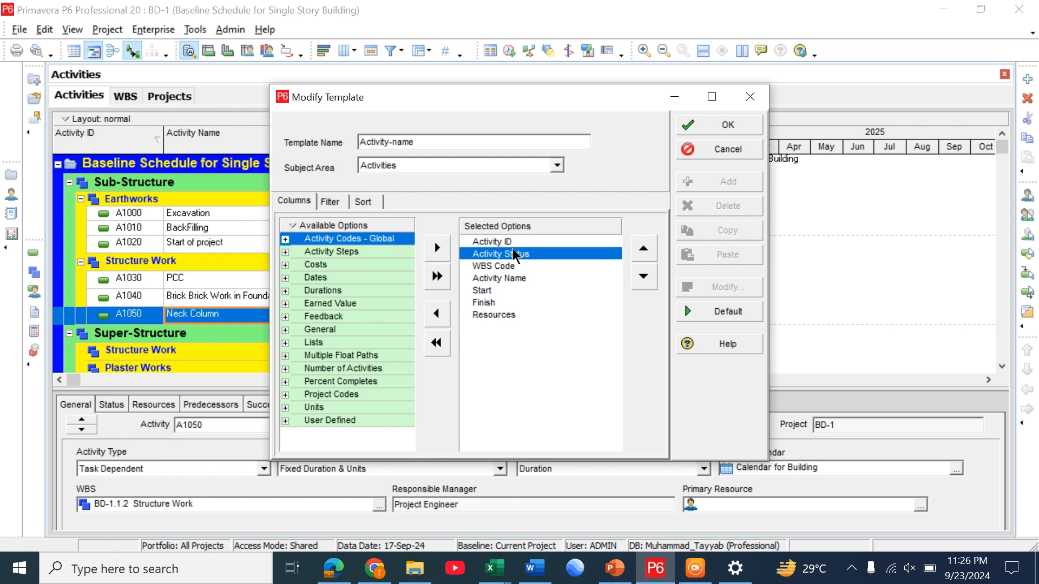
click(509, 279)
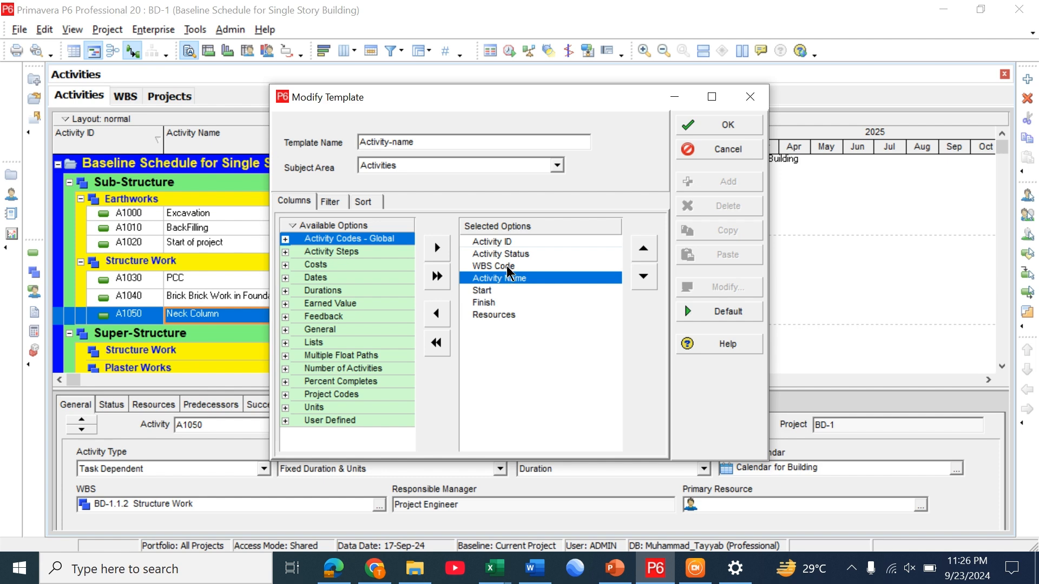
click(497, 291)
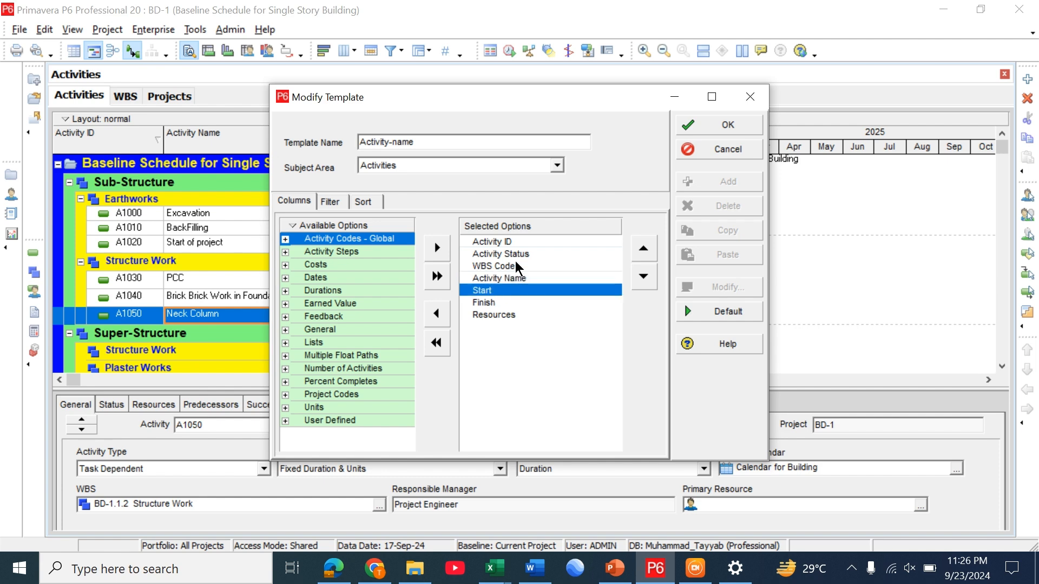
click(516, 265)
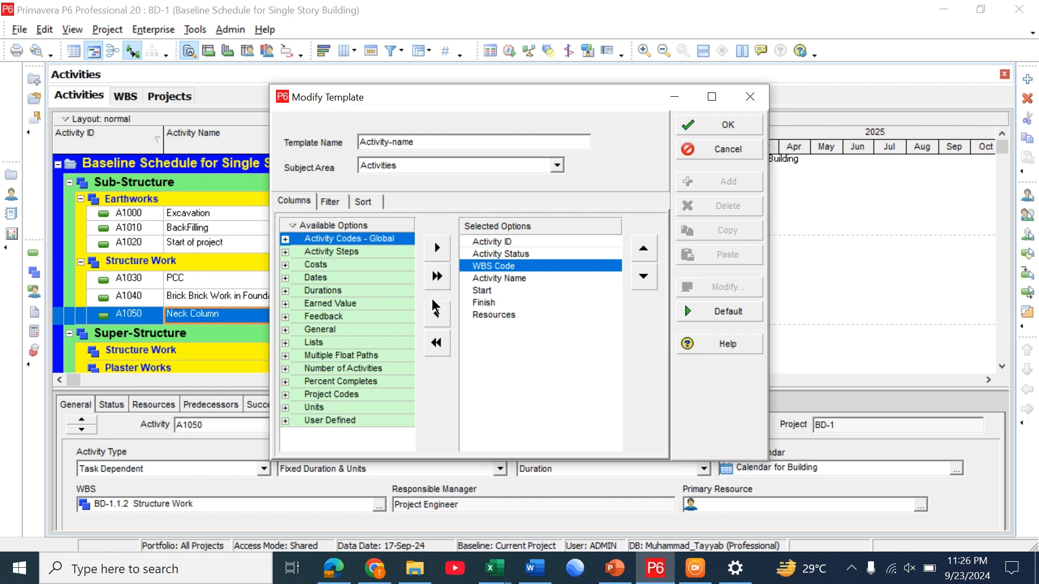
click(437, 316)
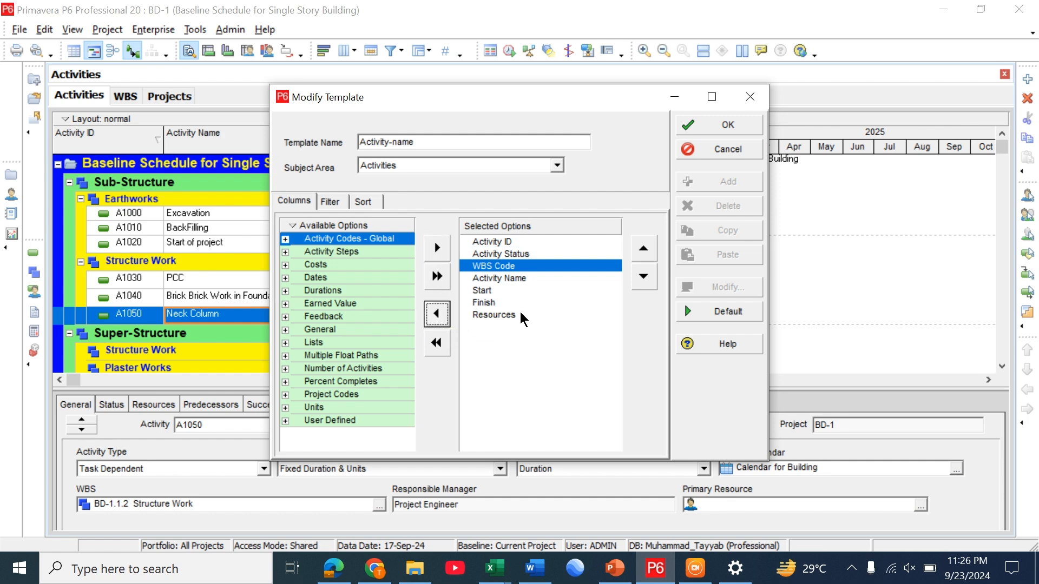
click(694, 132)
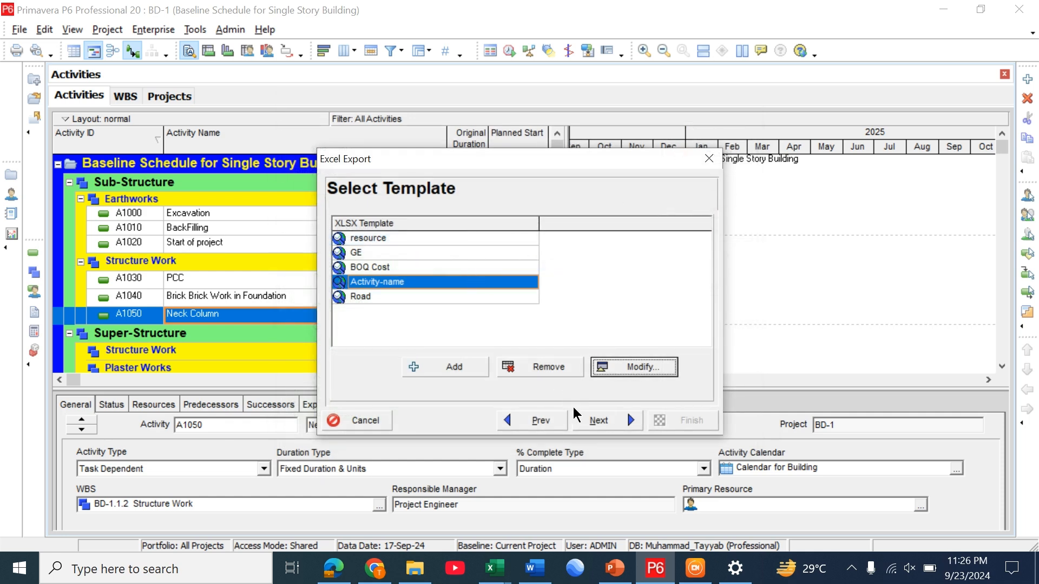
Step: Set BD-1-Activities.xlsx in the Roads\P6 folder as the export file and run the export to completion
click(599, 420)
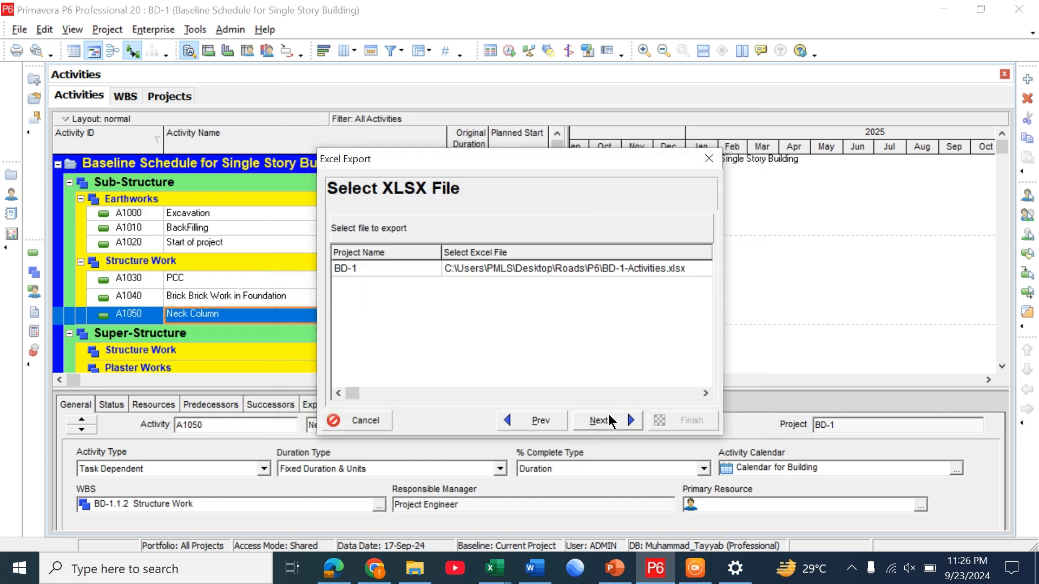
click(707, 276)
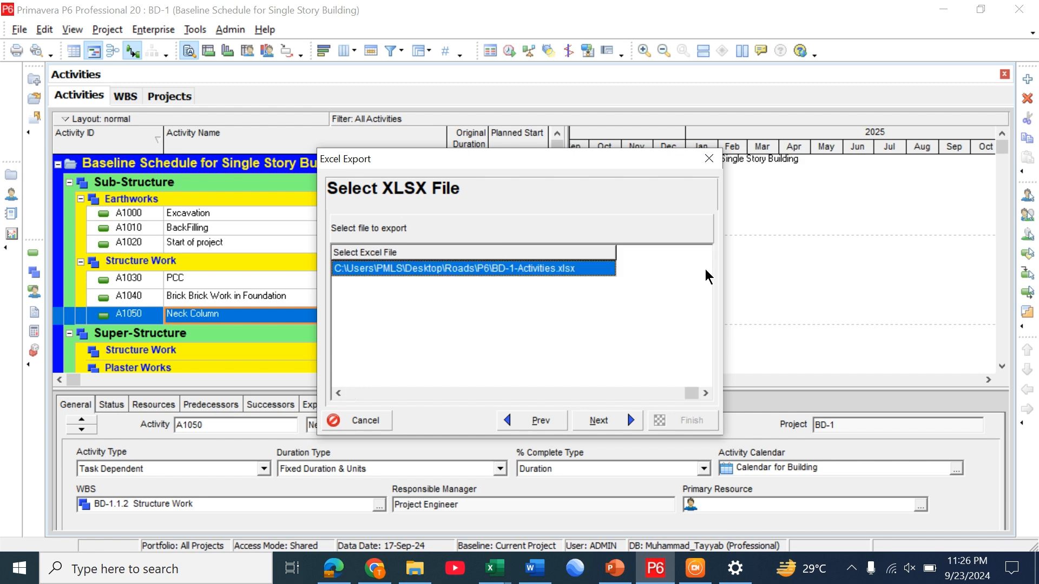
click(604, 269)
click(606, 269)
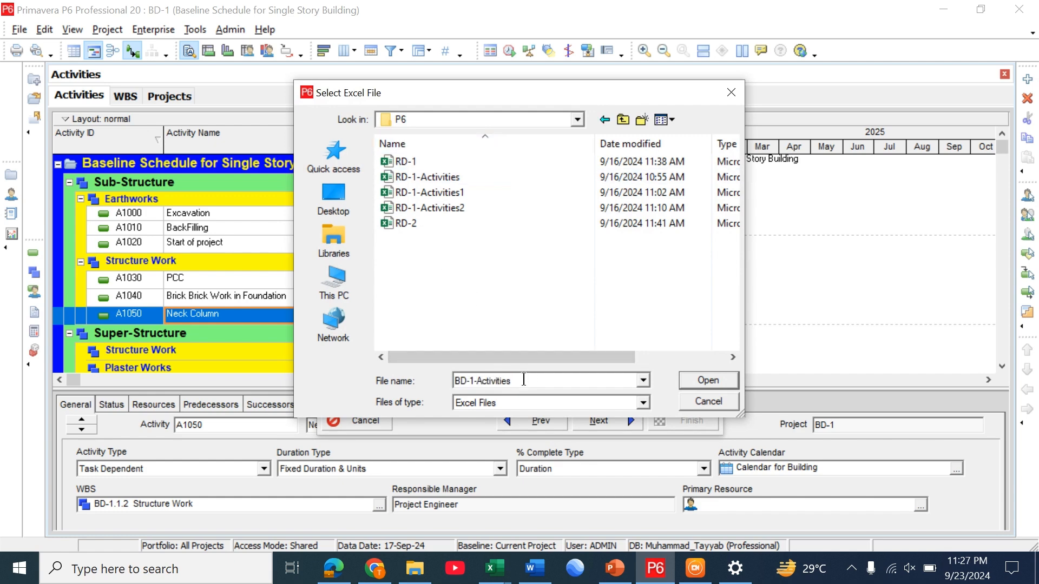
click(695, 382)
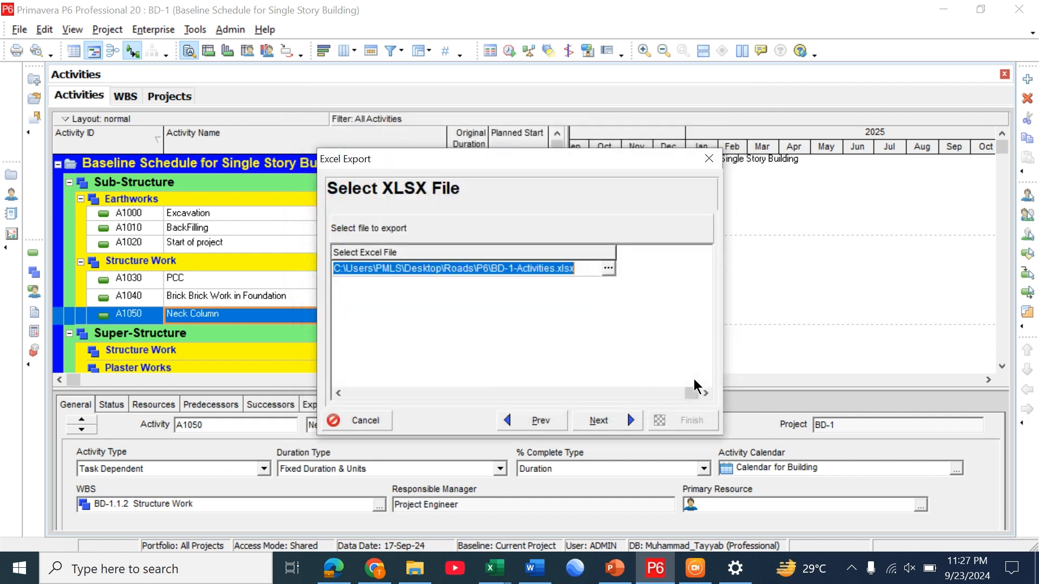
click(599, 420)
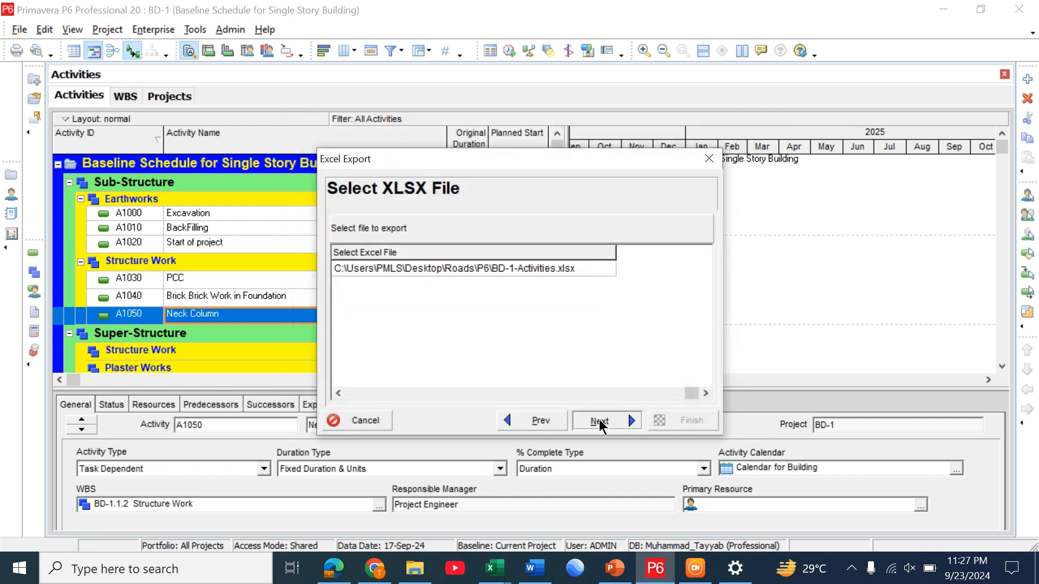
click(679, 413)
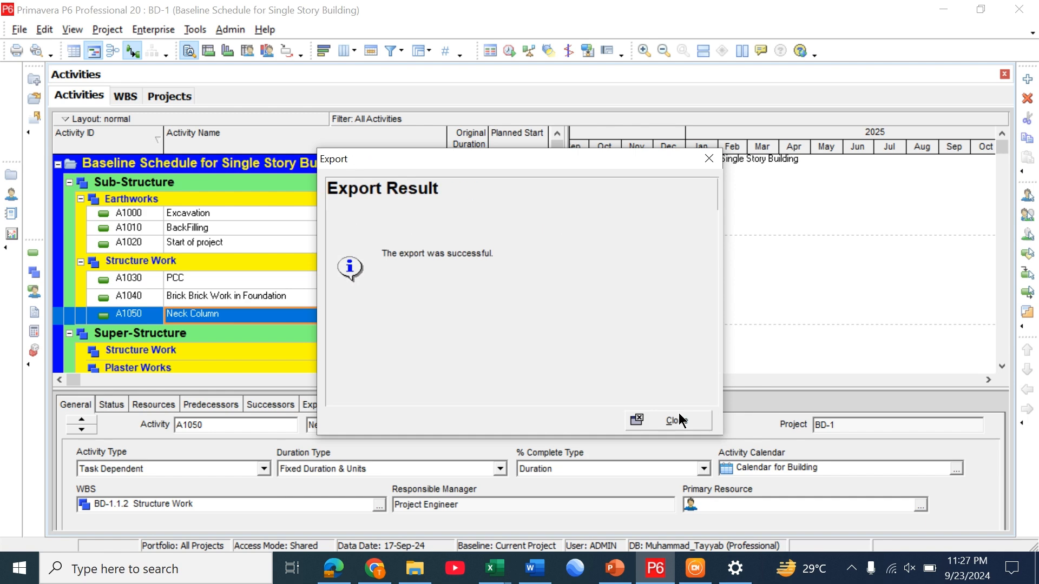
click(676, 421)
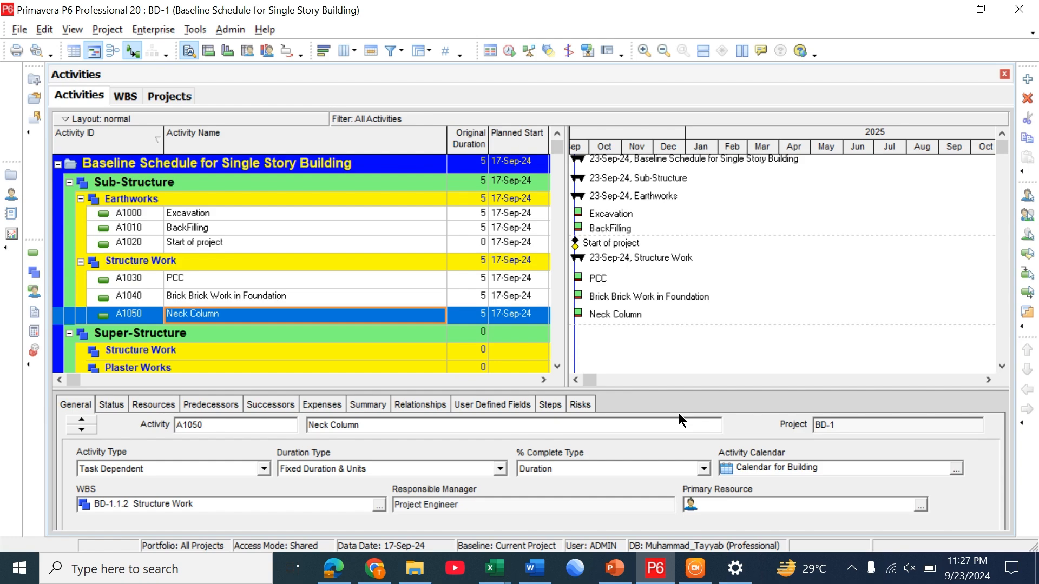
Step: Open the exported BD-1-Activities. workbook from the desktop's Roads\P6 folder in Excel and widen the Activity Status column
key(super+d)
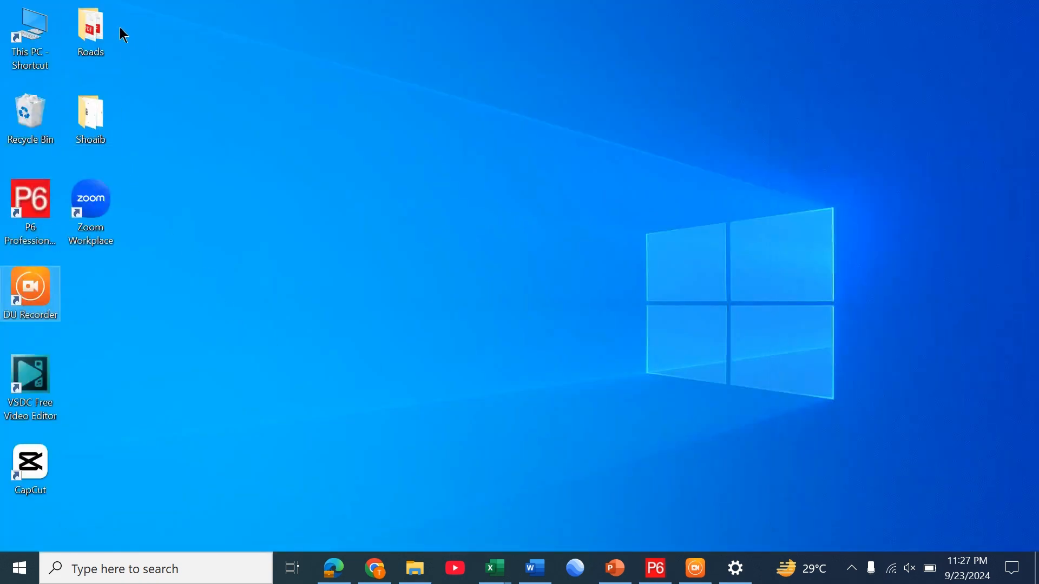
click(111, 38)
double_click(111, 38)
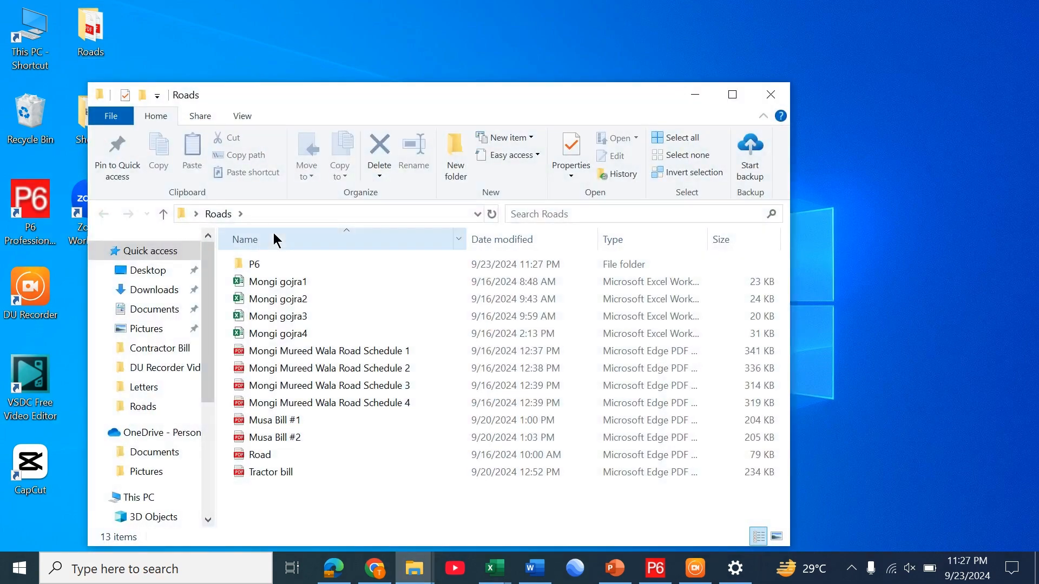
double_click(284, 268)
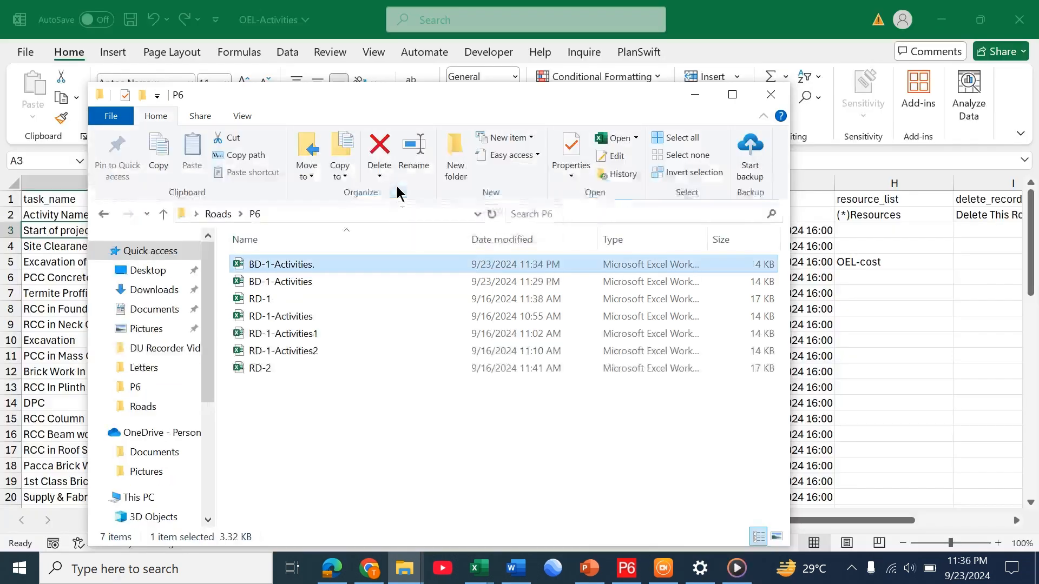
double_click(342, 264)
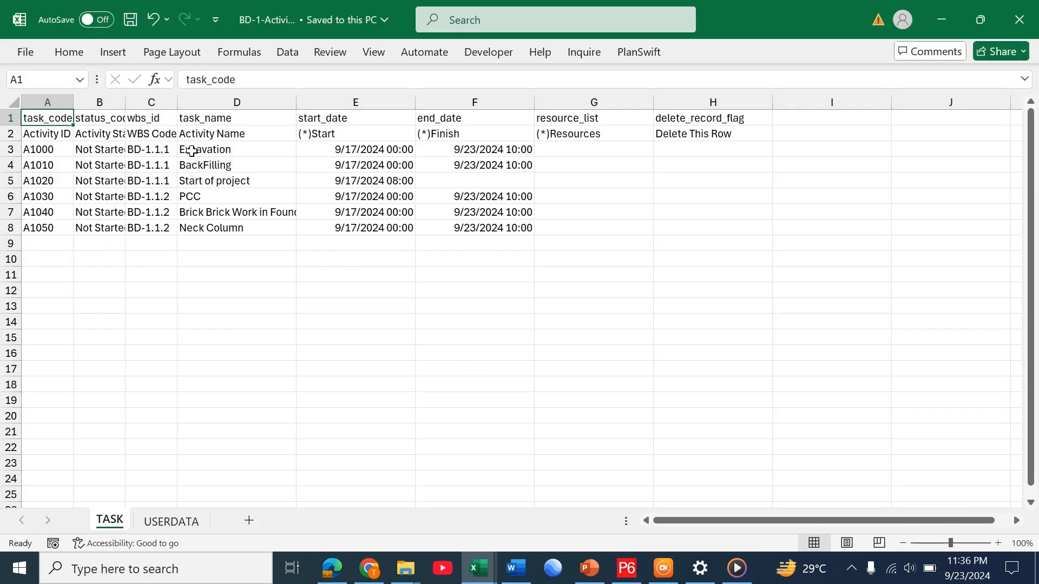
drag(126, 101, 269, 117)
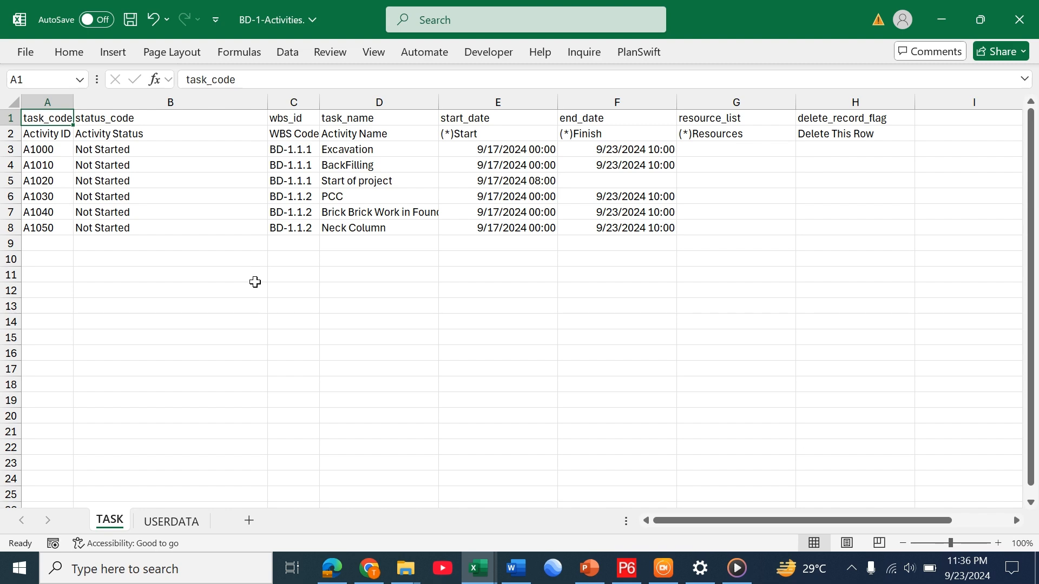
Step: Copy all activity names, from Start of project in A3 to Structural Back filling in A55, in the OEL-Activities workbook
key(alt+Tab)
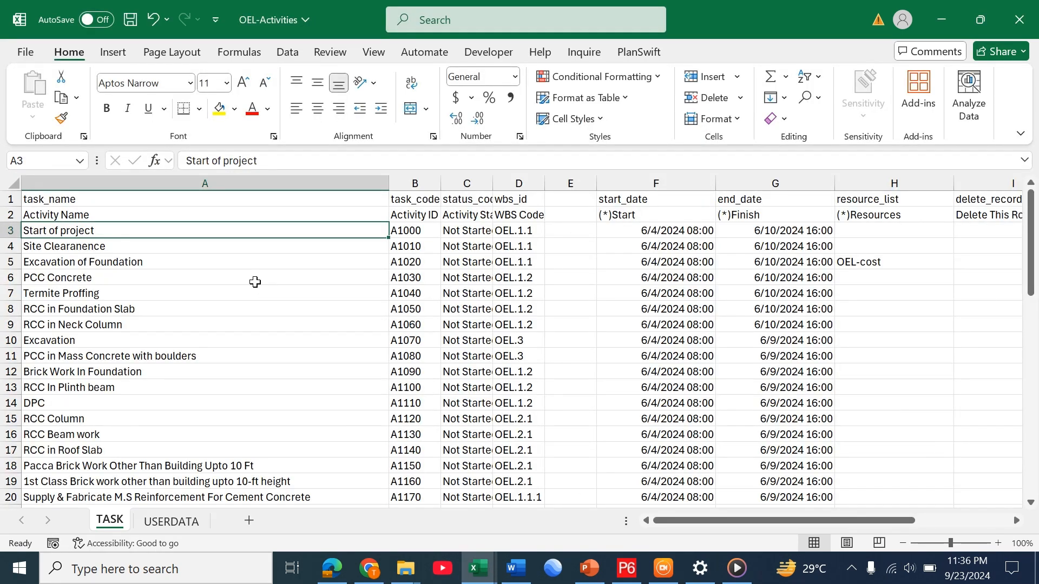
scroll(255, 282, down, 9)
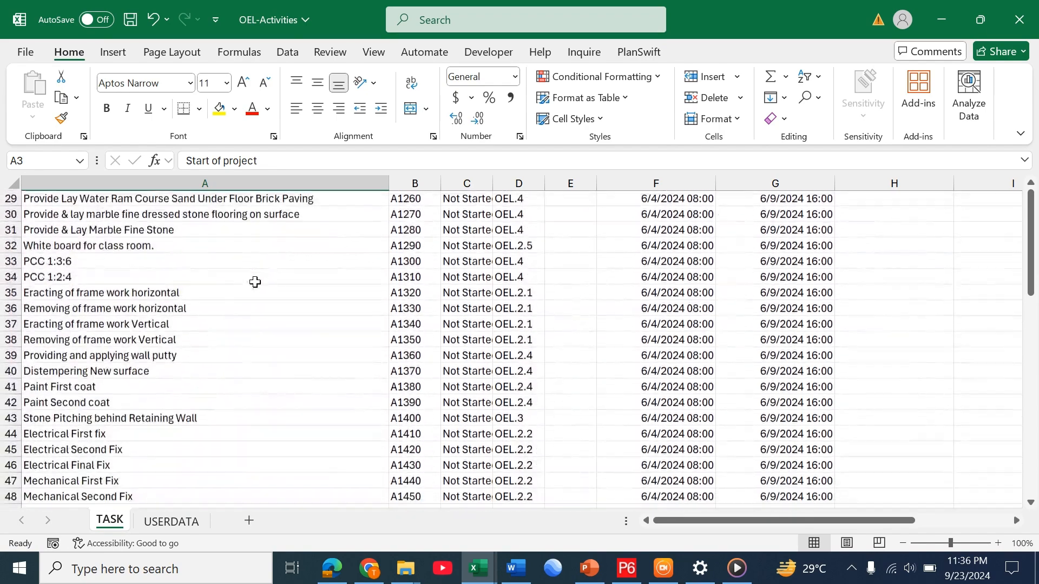
scroll(254, 281, up, 10)
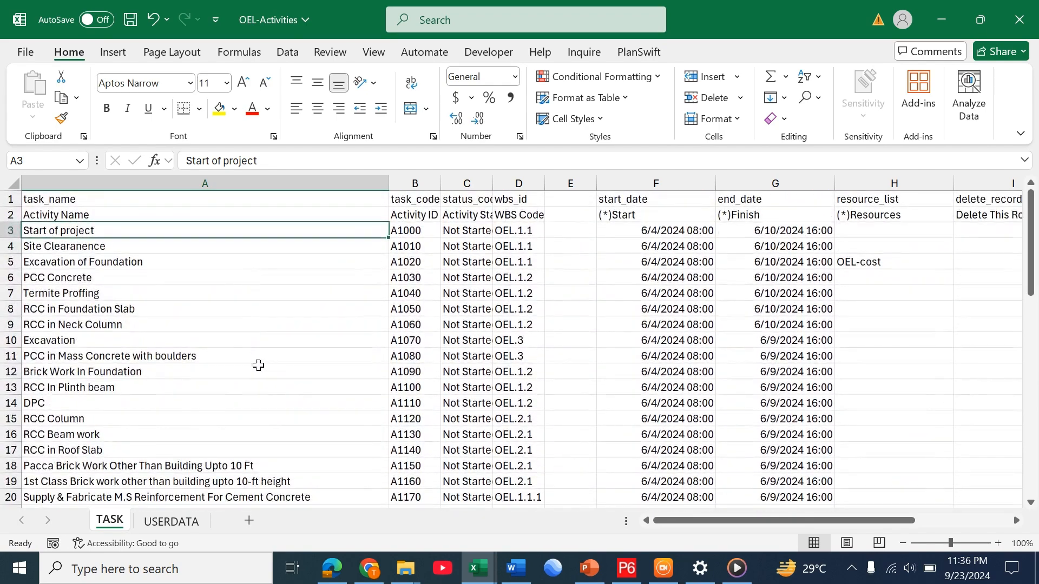
scroll(258, 366, down, 14)
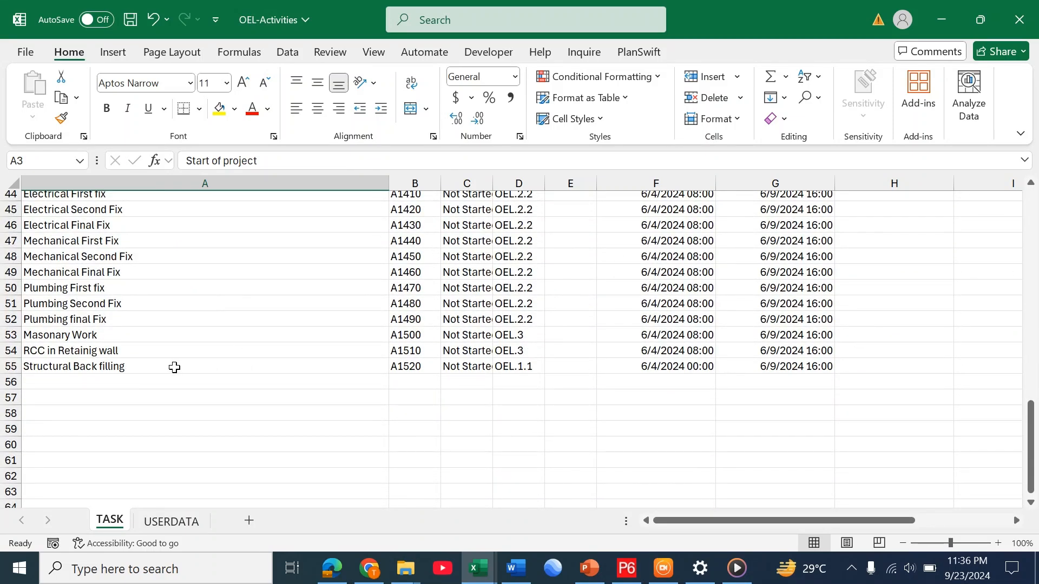
shift+click(174, 367)
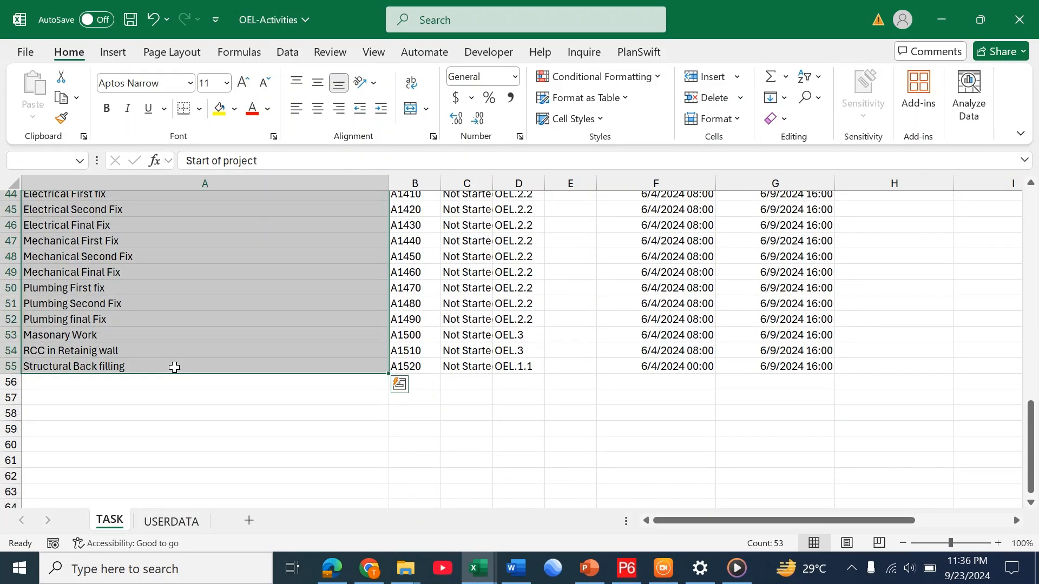
key(ctrl+c)
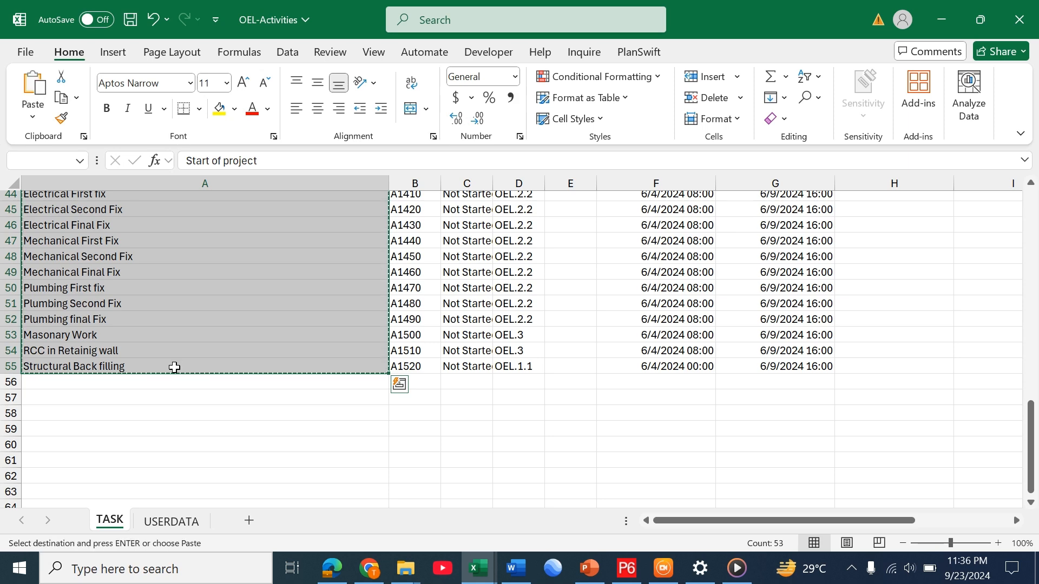
Step: Paste the copied activity names into the BD-1-Activities. workbook from D3 down and widen the Activity Name column
key(ctrl+Tab)
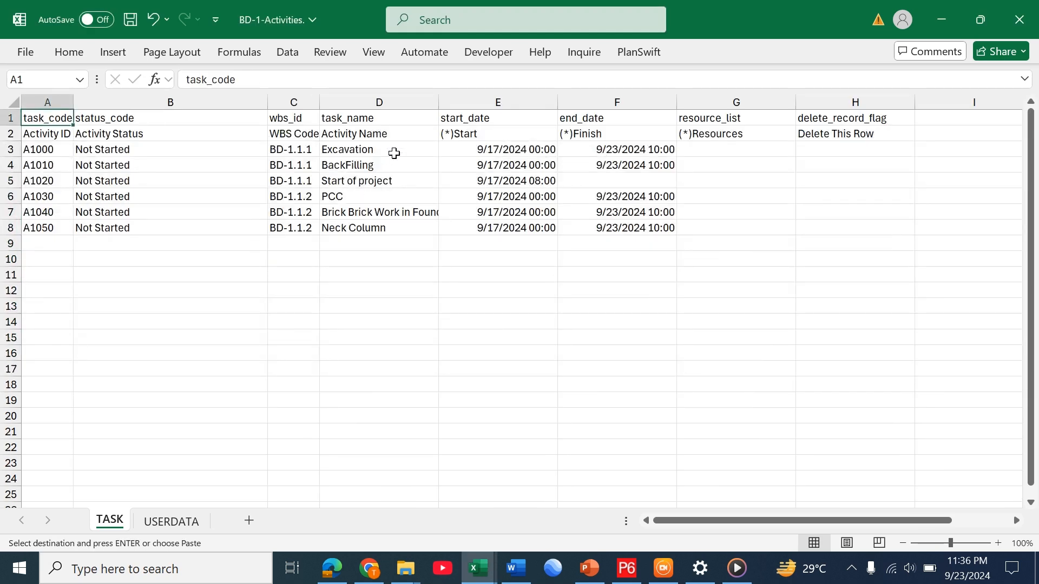
click(392, 151)
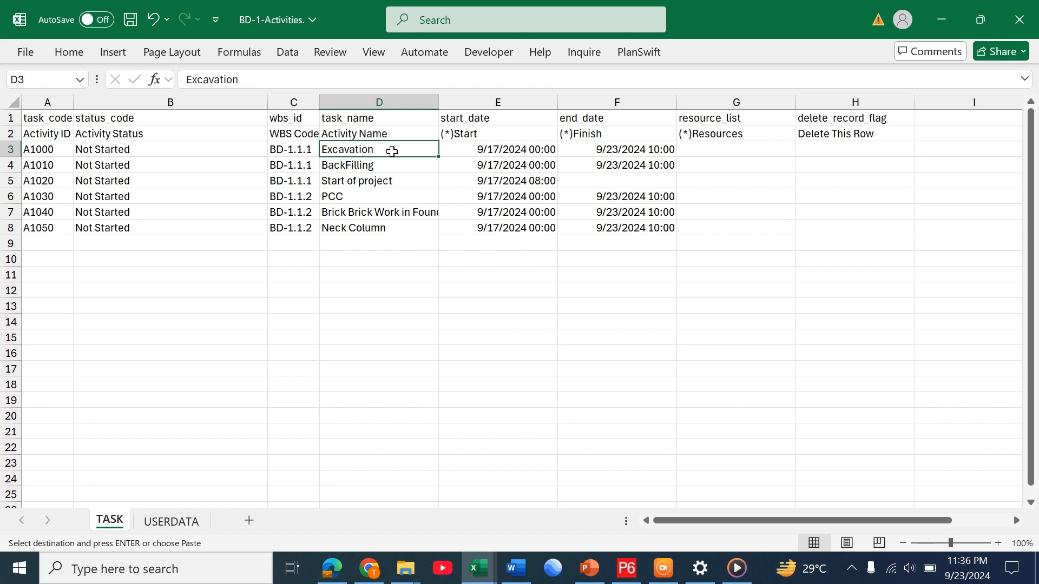
key(ctrl+v)
drag(438, 102, 551, 89)
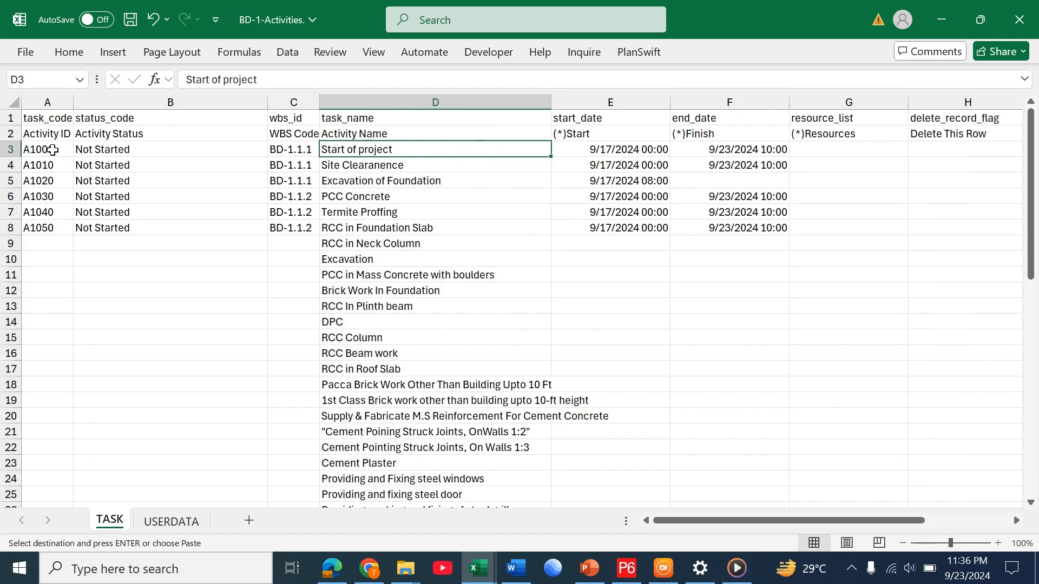
Step: Continue the Activity ID series from A3:A8 and the Not Started status from B8 down to the last activity row
click(52, 150)
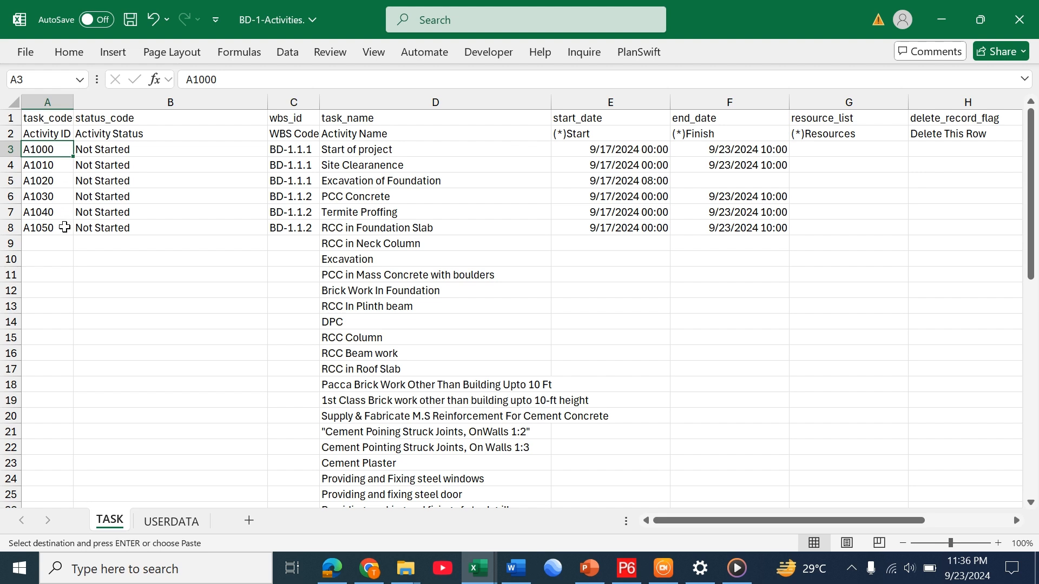
shift+click(65, 227)
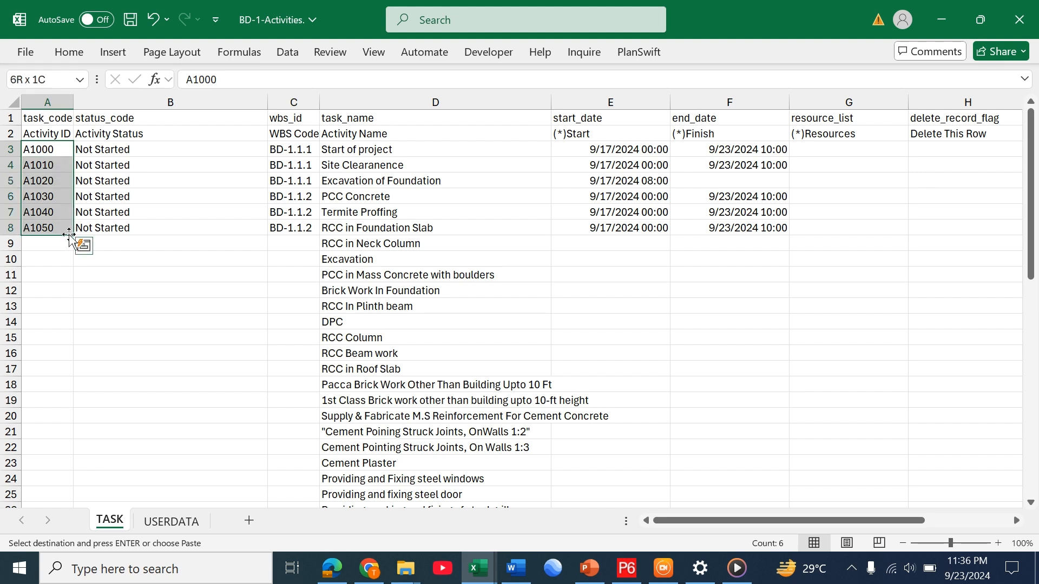
drag(74, 235, 76, 236)
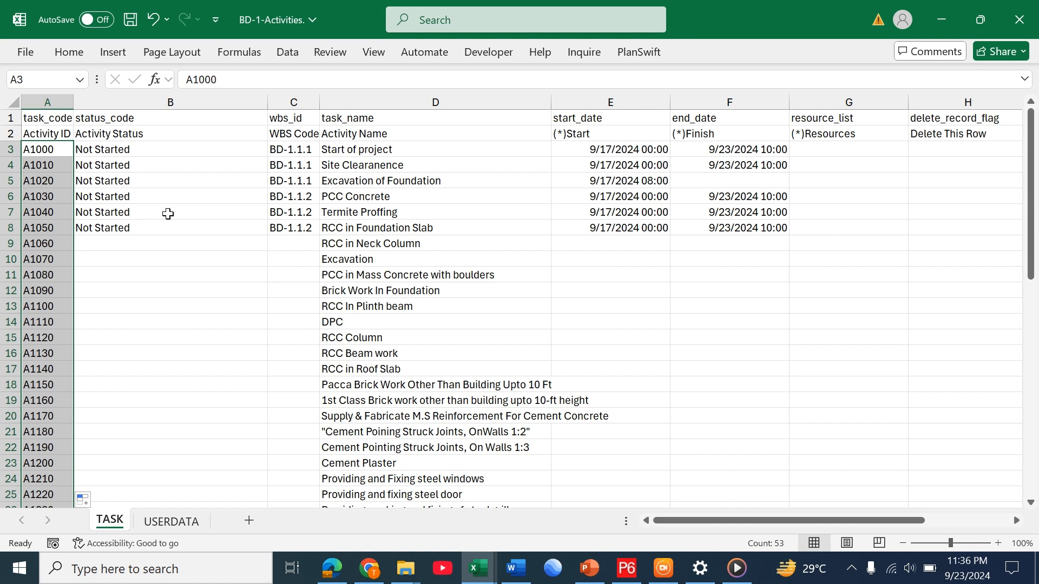
click(163, 228)
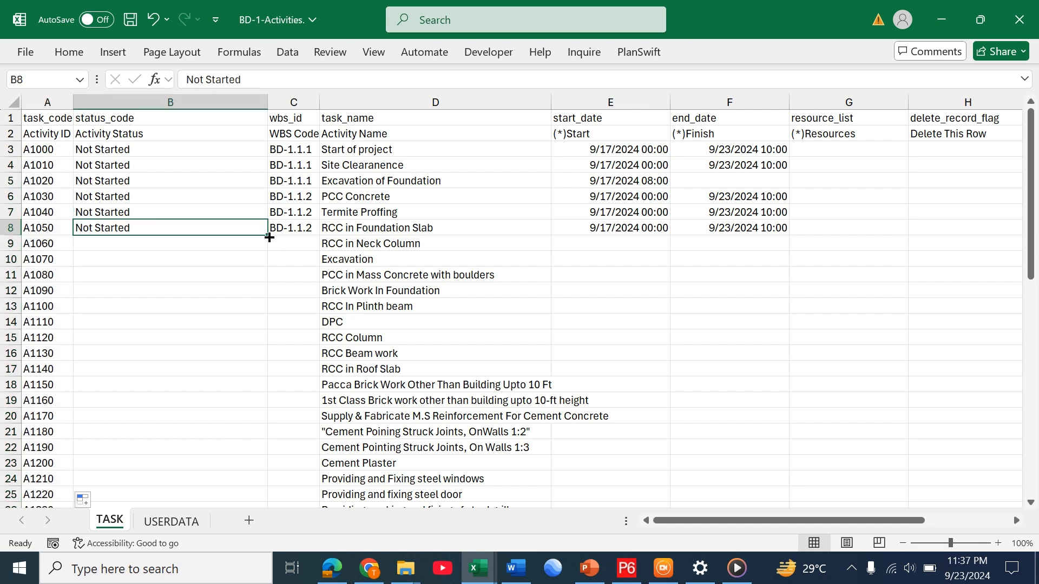
double_click(267, 236)
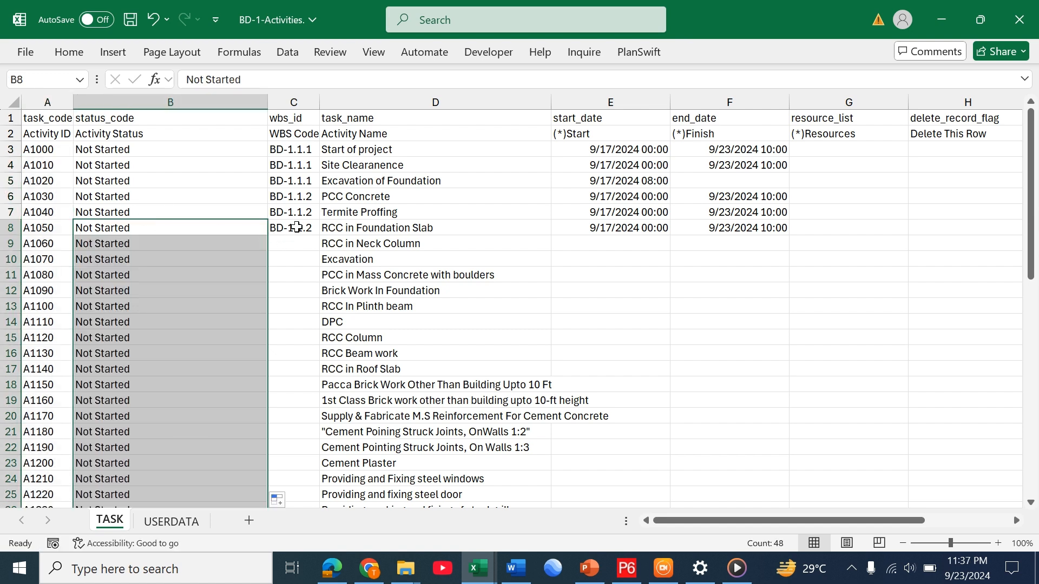
Step: Fill the WBS code BD-1.1.2 from C8 down to C55 as copied cells rather than a series
click(302, 228)
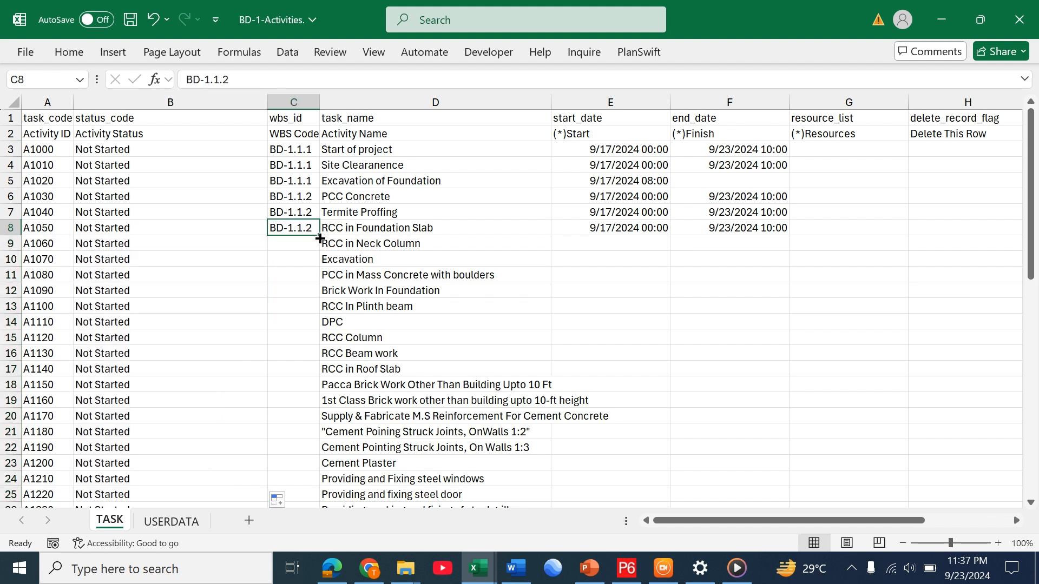
double_click(320, 237)
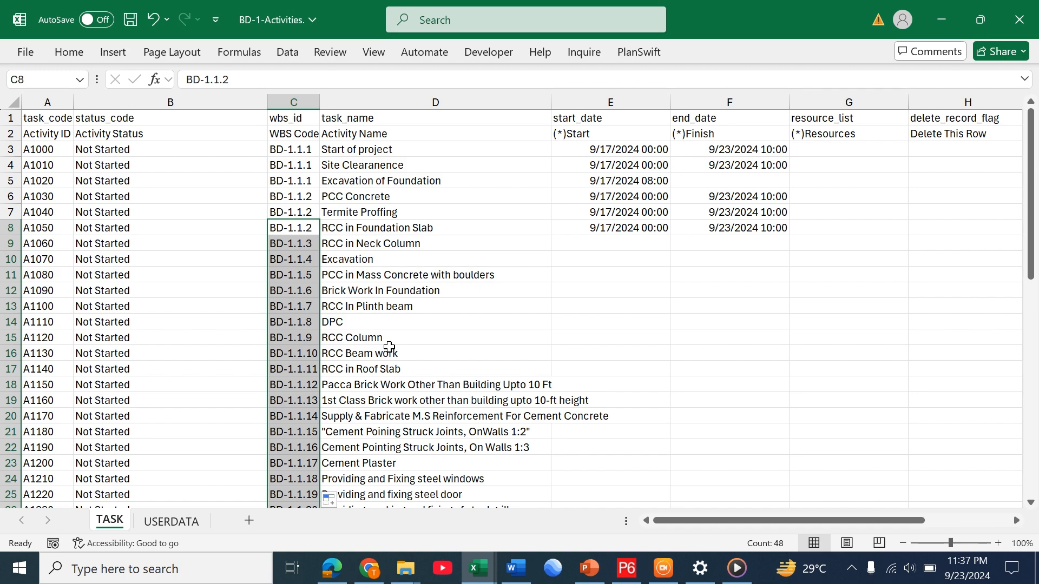
scroll(389, 347, down, 5)
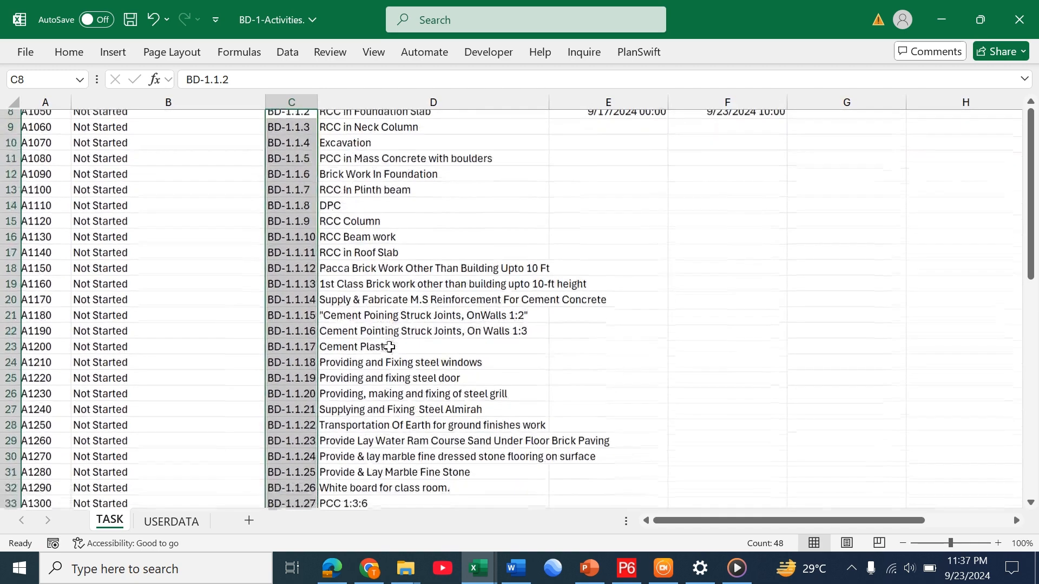
scroll(389, 347, down, 6)
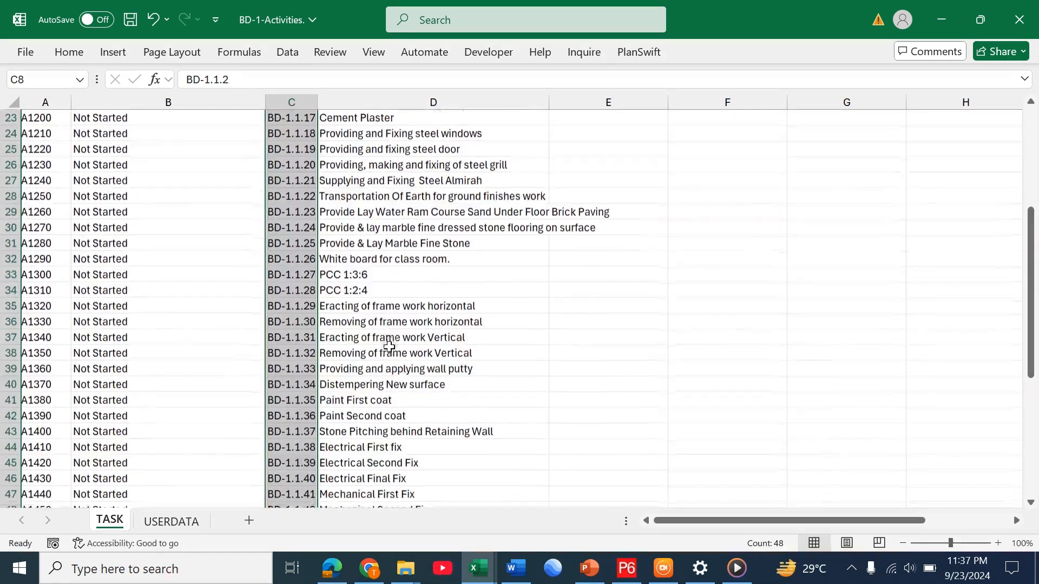
scroll(389, 347, up, 11)
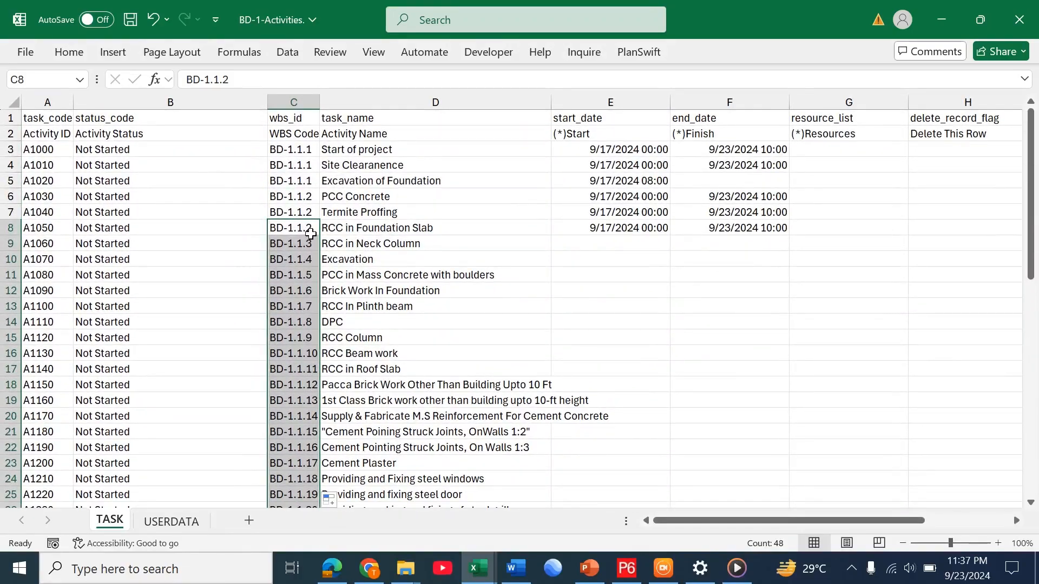
scroll(325, 408, down, 5)
scroll(324, 408, down, 5)
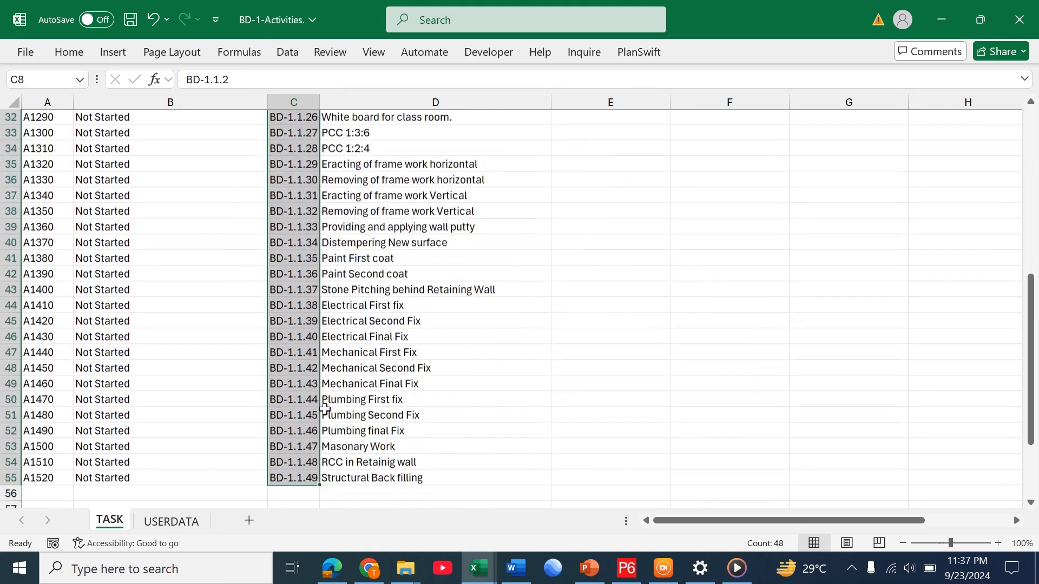
click(331, 495)
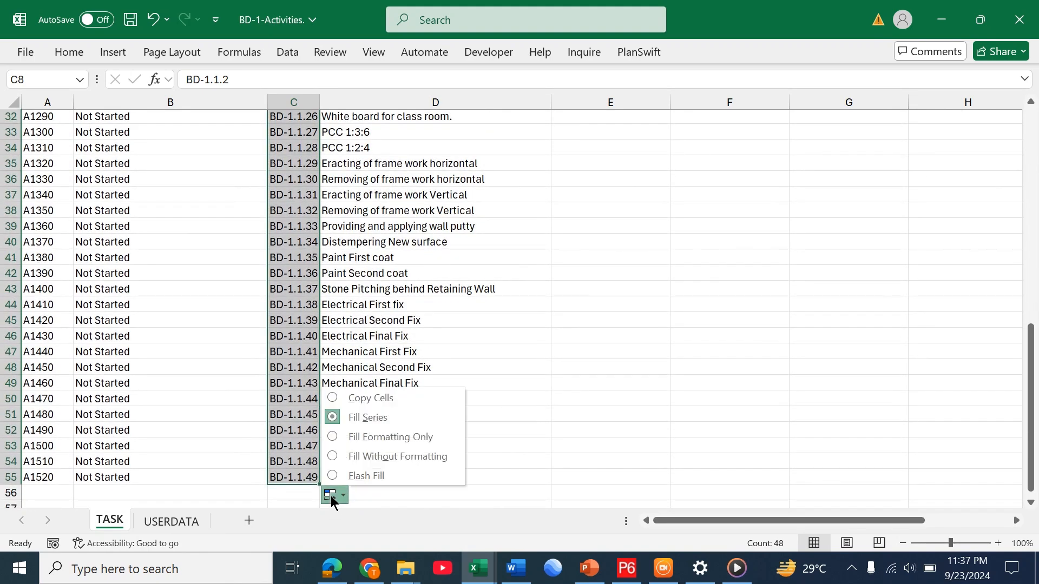
click(349, 399)
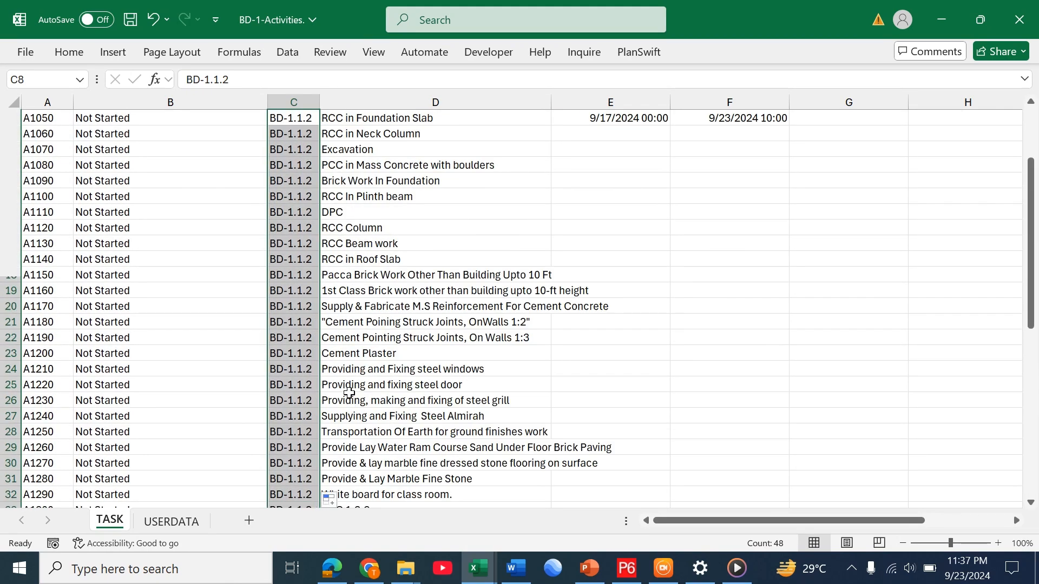
scroll(293, 330, up, 3)
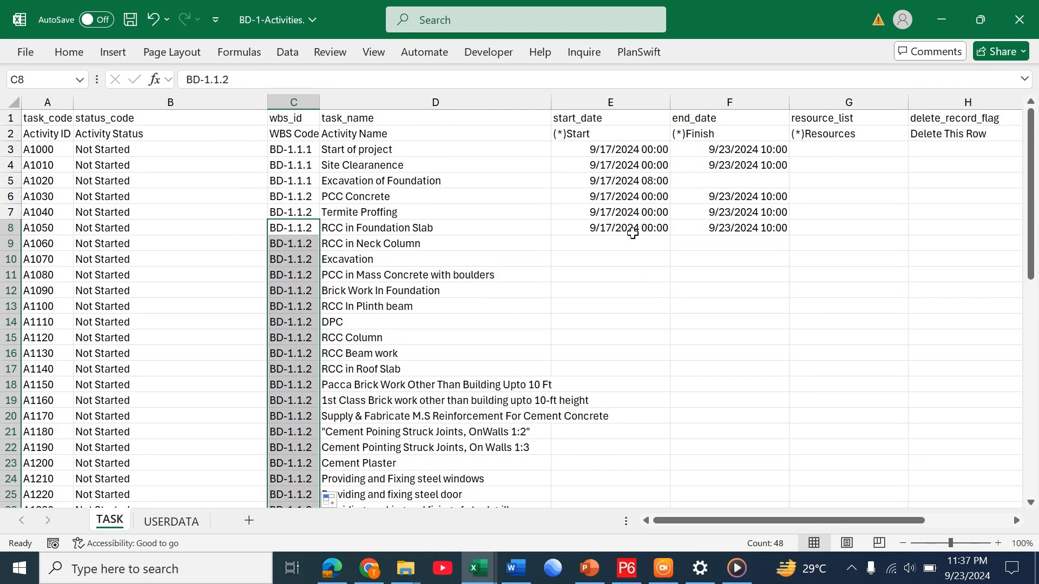
Step: Fill the start date 9/17/2024 00:00 from E8 down to E55 as copied cells instead of a date series
click(633, 230)
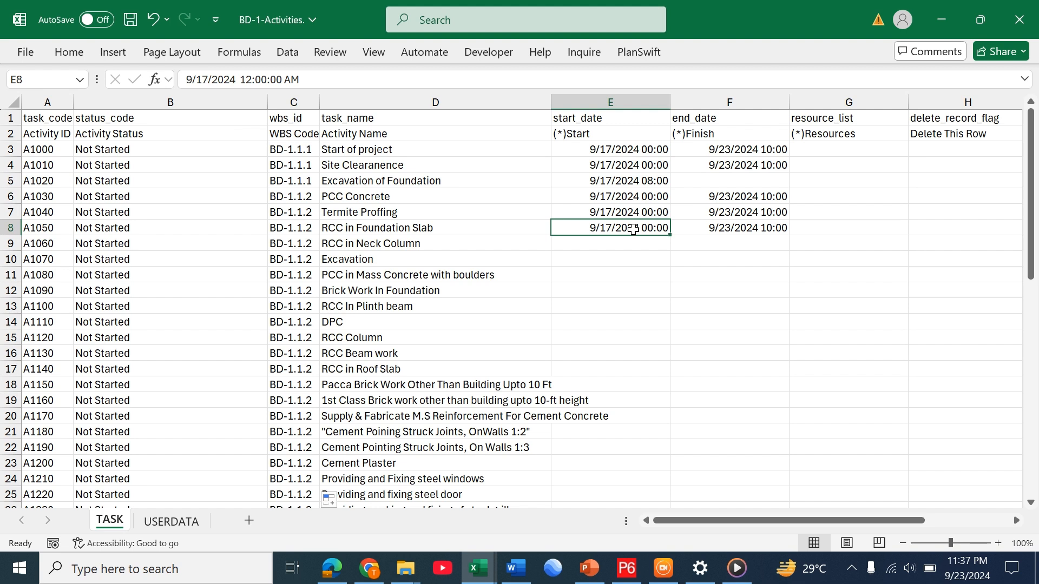
double_click(669, 234)
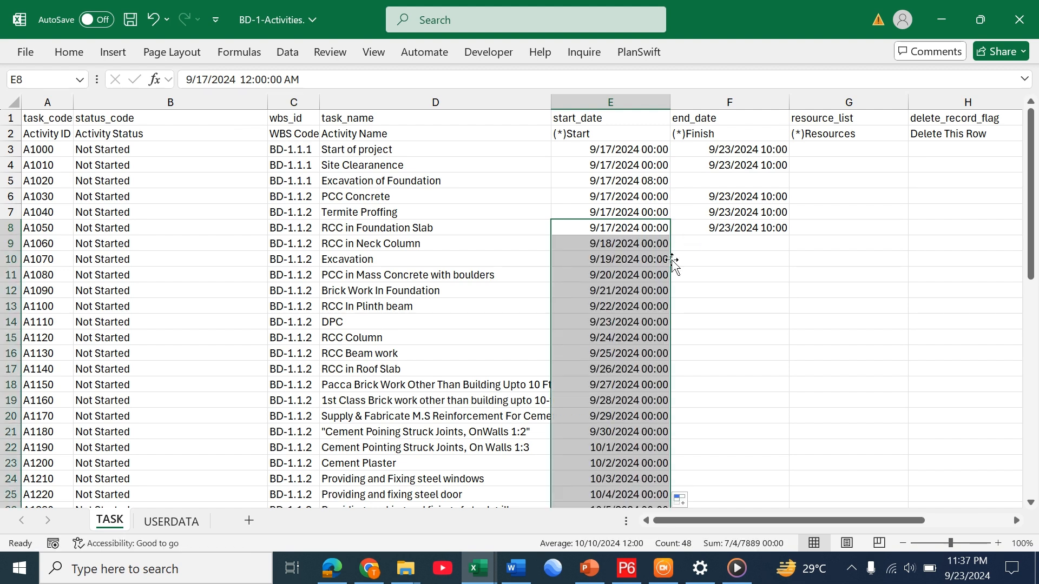
scroll(648, 276, down, 5)
scroll(648, 276, down, 8)
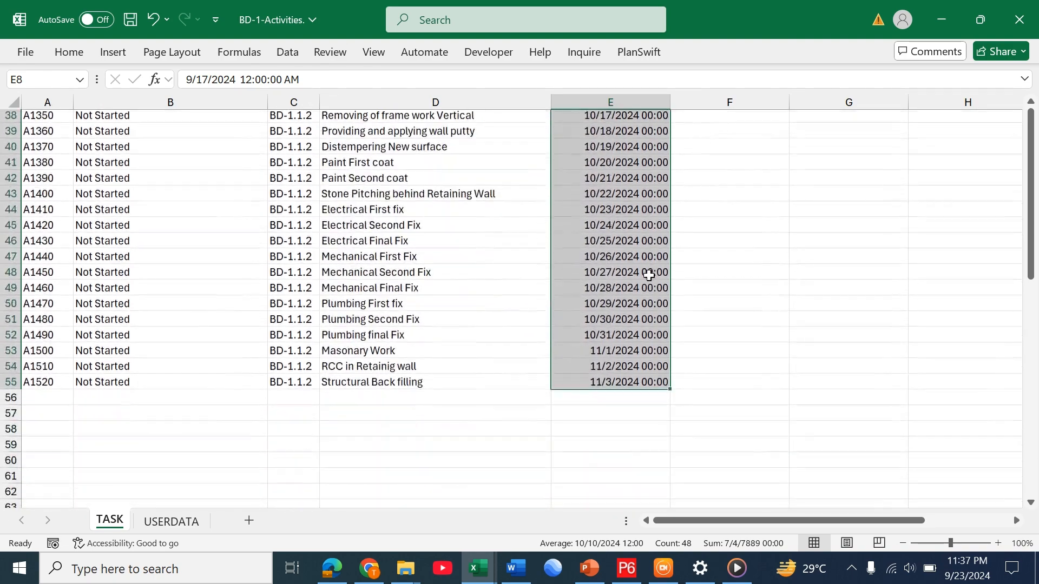
click(687, 402)
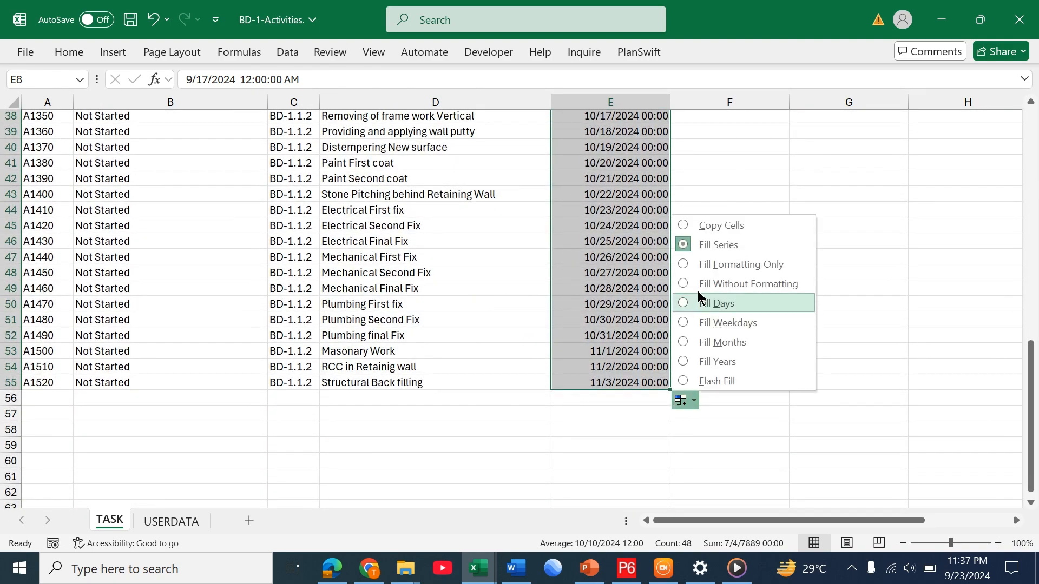
click(704, 226)
scroll(696, 225, up, 3)
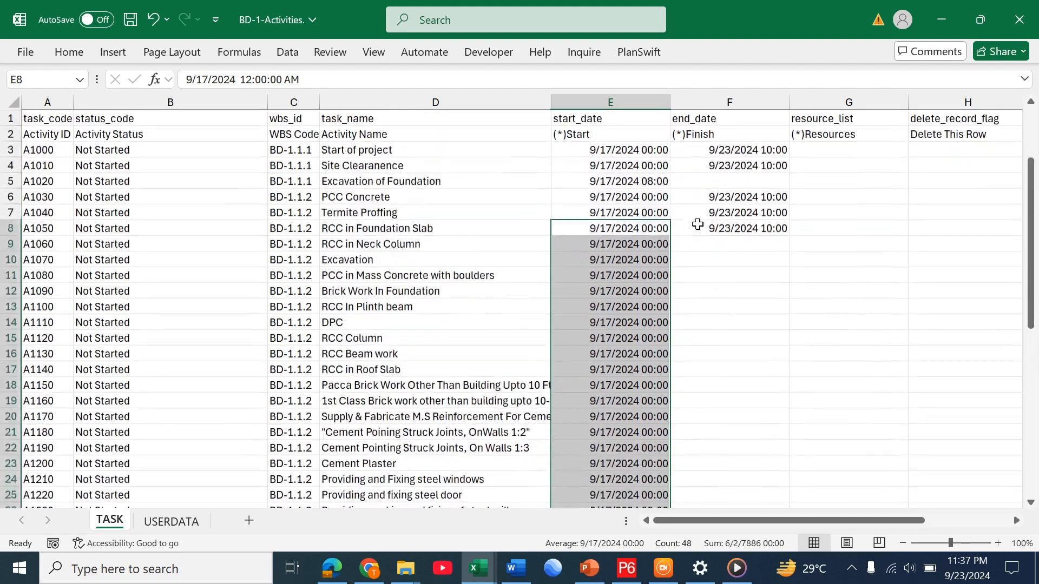
Step: Fill the finish date 9/23/2024 10:00 from F8 down to F55 as copied cells instead of a date series
click(732, 227)
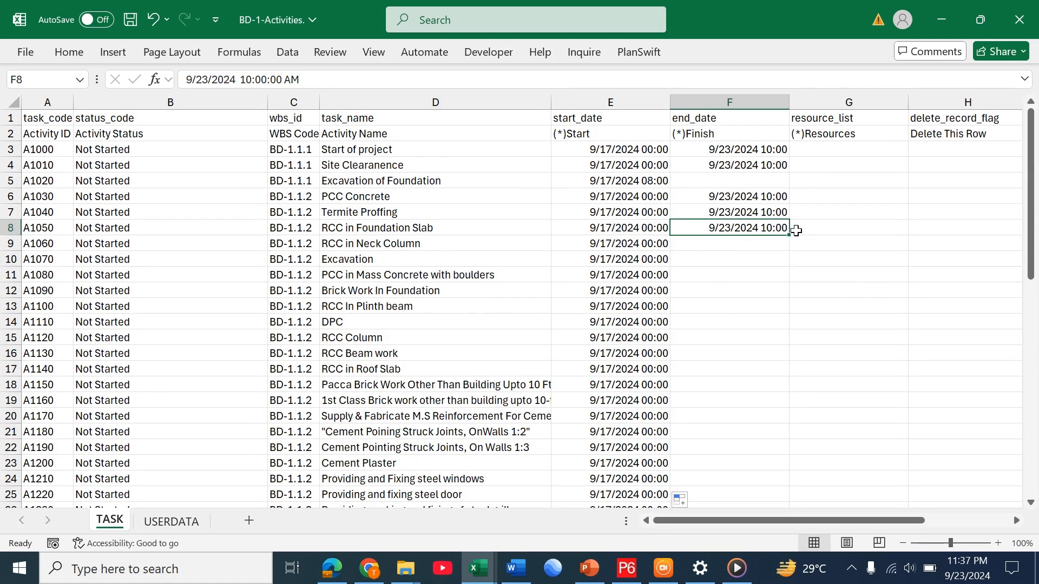
double_click(791, 236)
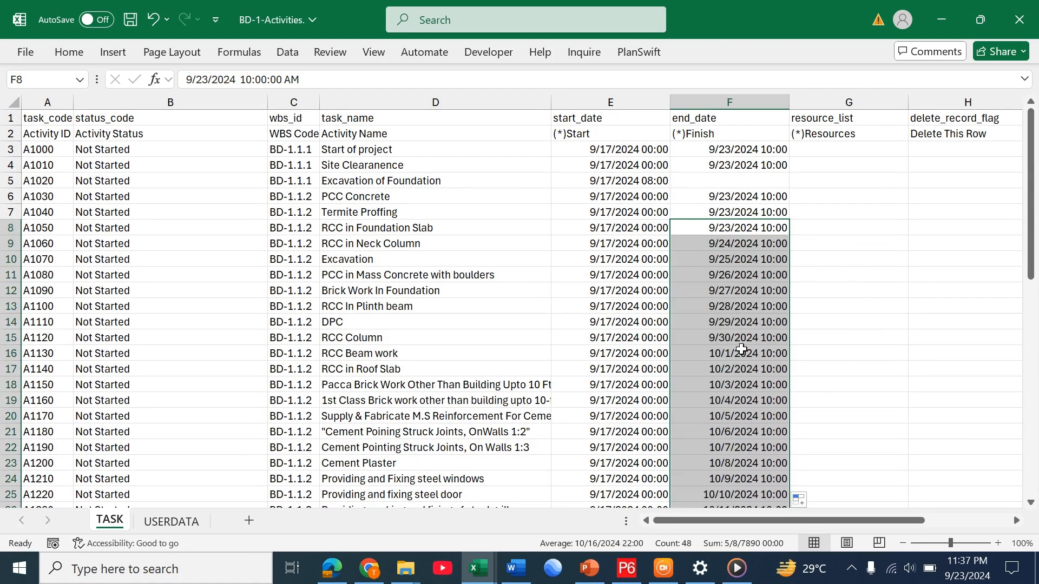
scroll(742, 349, down, 7)
scroll(741, 349, down, 6)
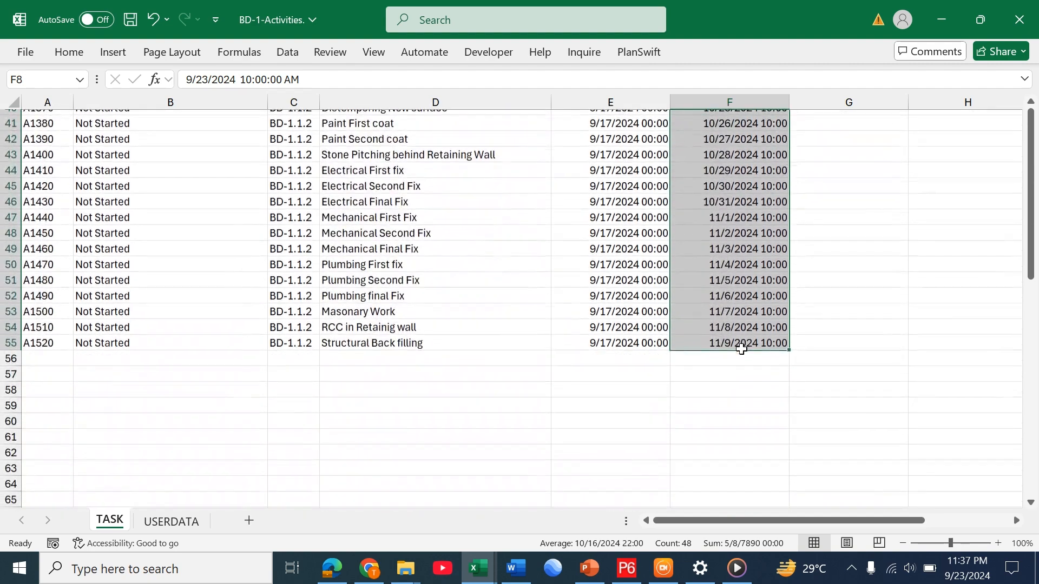
scroll(742, 349, up, 1)
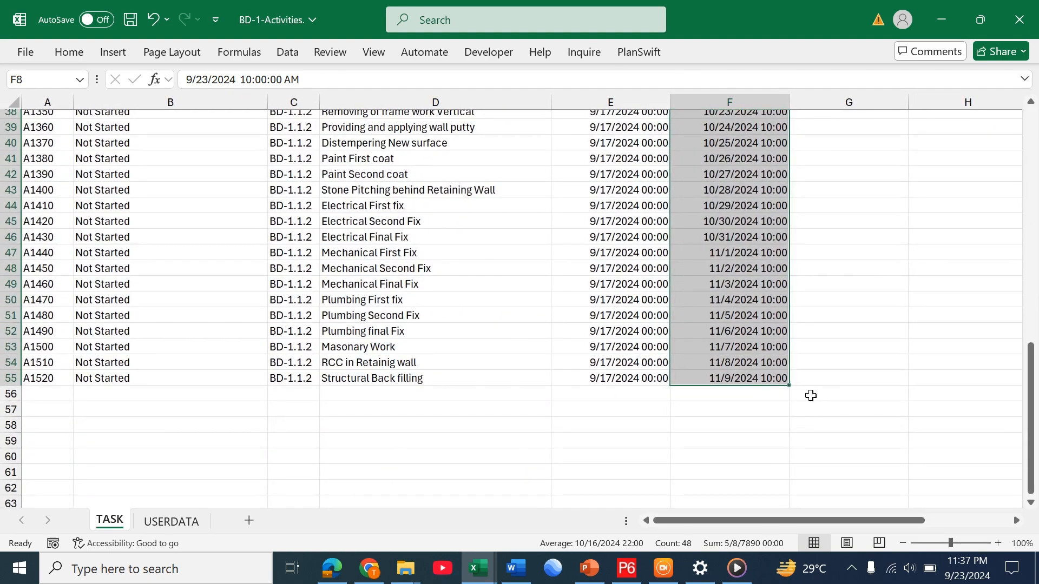
click(810, 399)
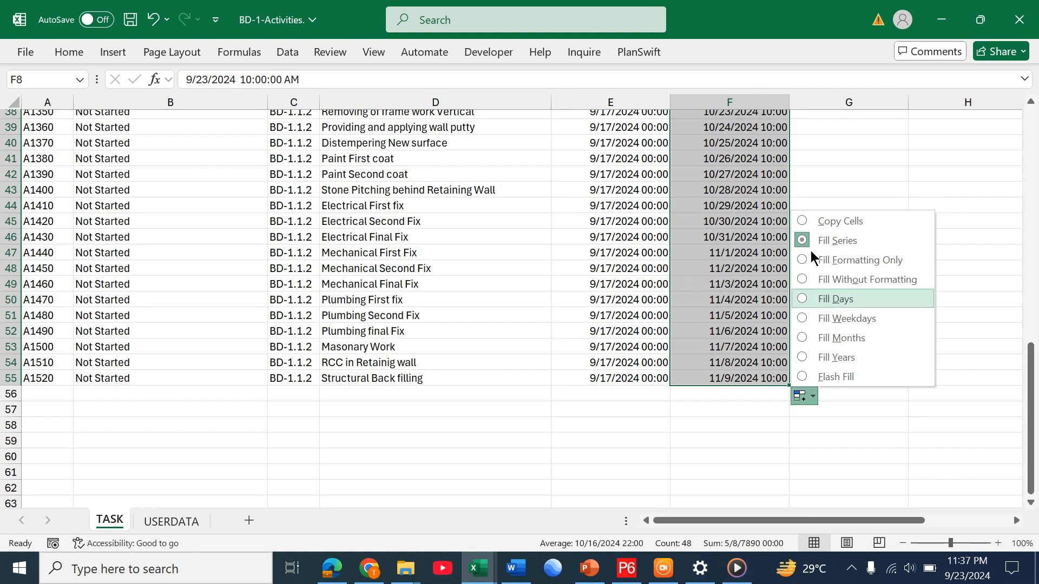
click(812, 222)
scroll(712, 271, up, 3)
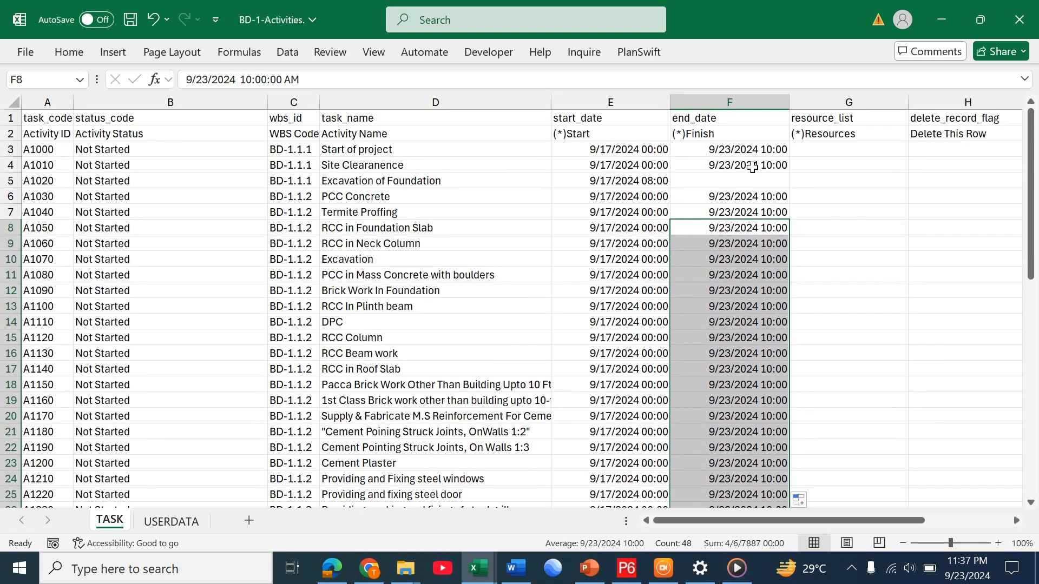
Step: Copy the finish date 9/23/2024 10:00 from F4 into the empty finish cell F5 for Excavation of Foundation
click(749, 167)
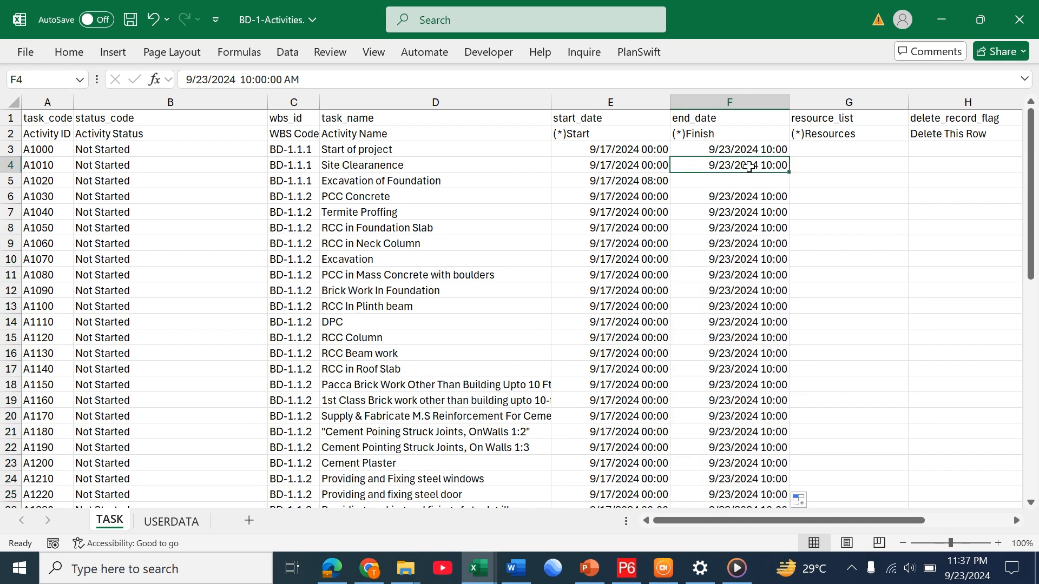
key(ctrl+c)
click(731, 179)
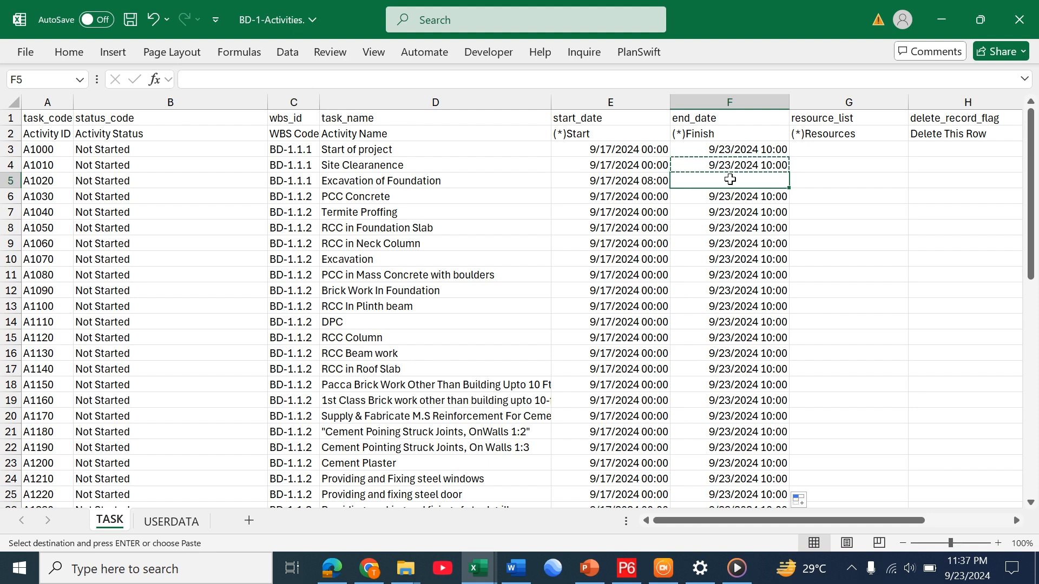
key(ctrl+v)
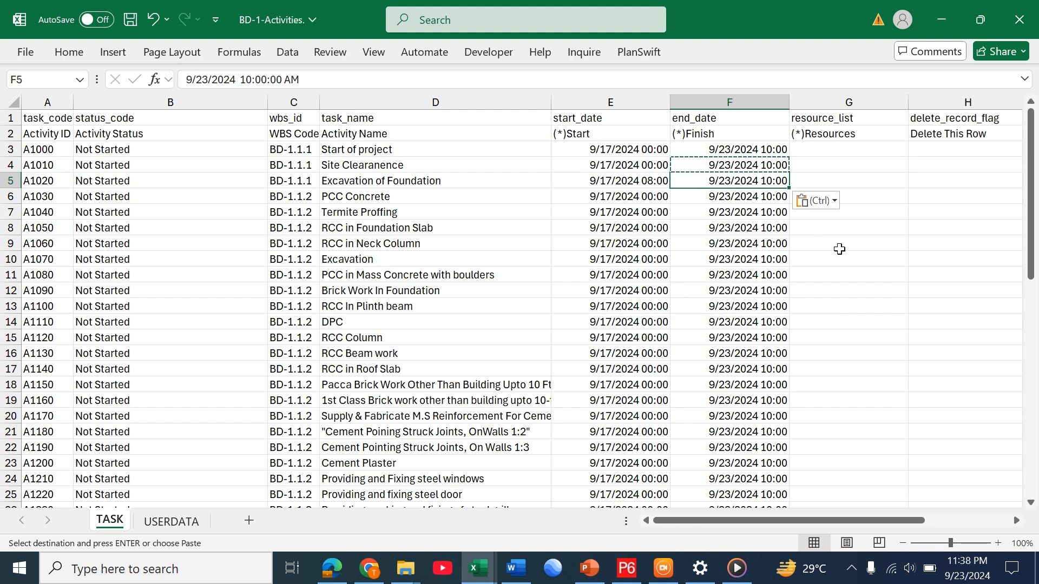
click(839, 249)
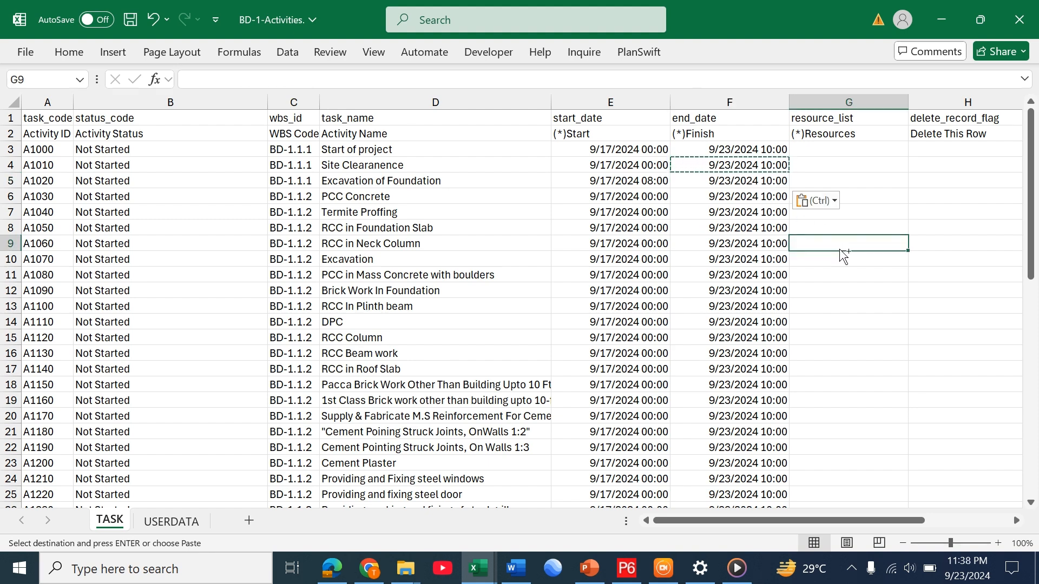
Step: Save the BD-1-Activities. workbook in the P6 folder and close it
key(ctrl+s)
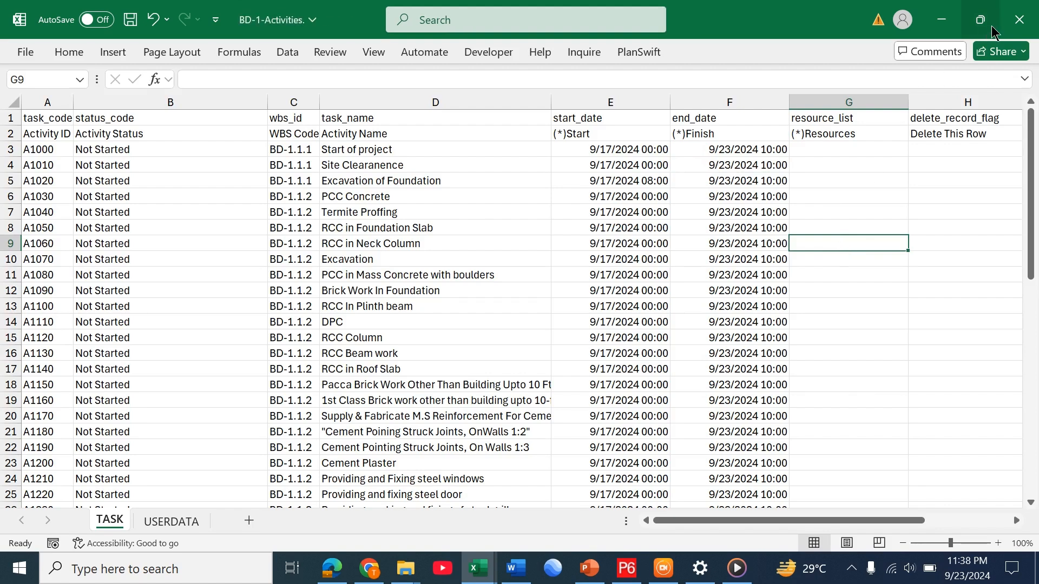
click(1019, 19)
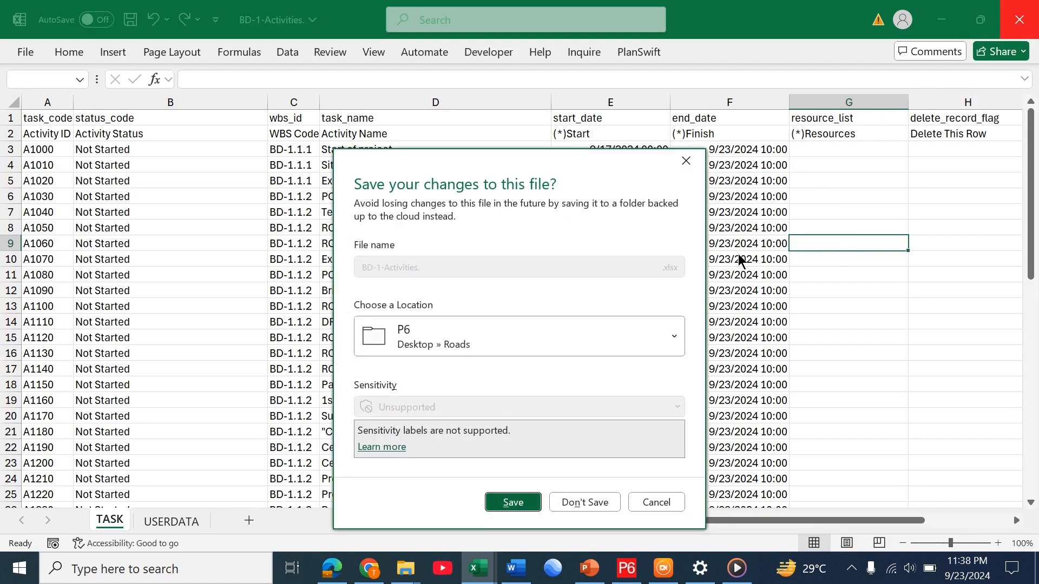
click(508, 504)
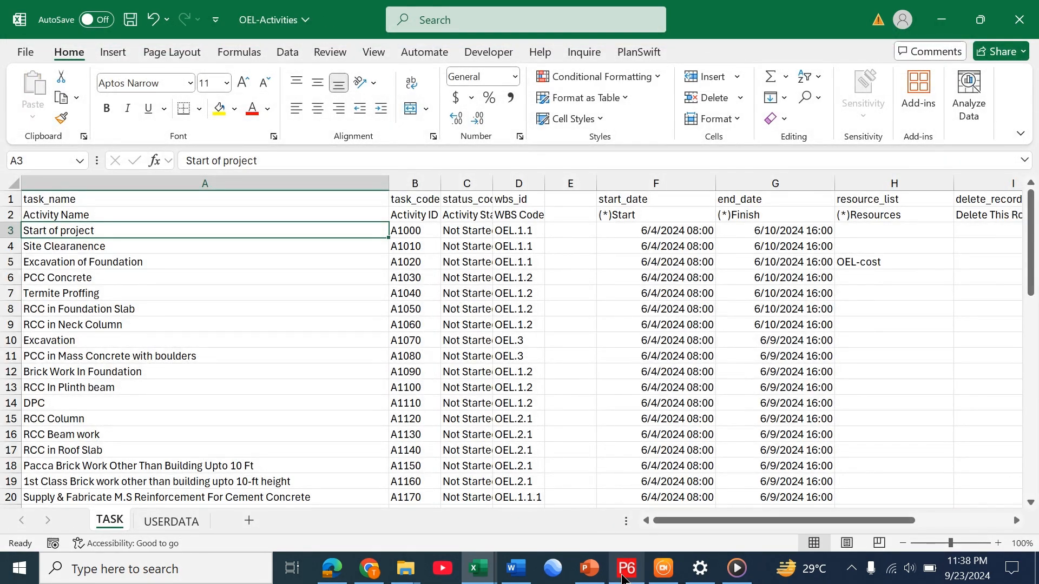
Step: Switch to Primavera P6 and start an import using the Spreadsheet (XLSX) format
click(624, 576)
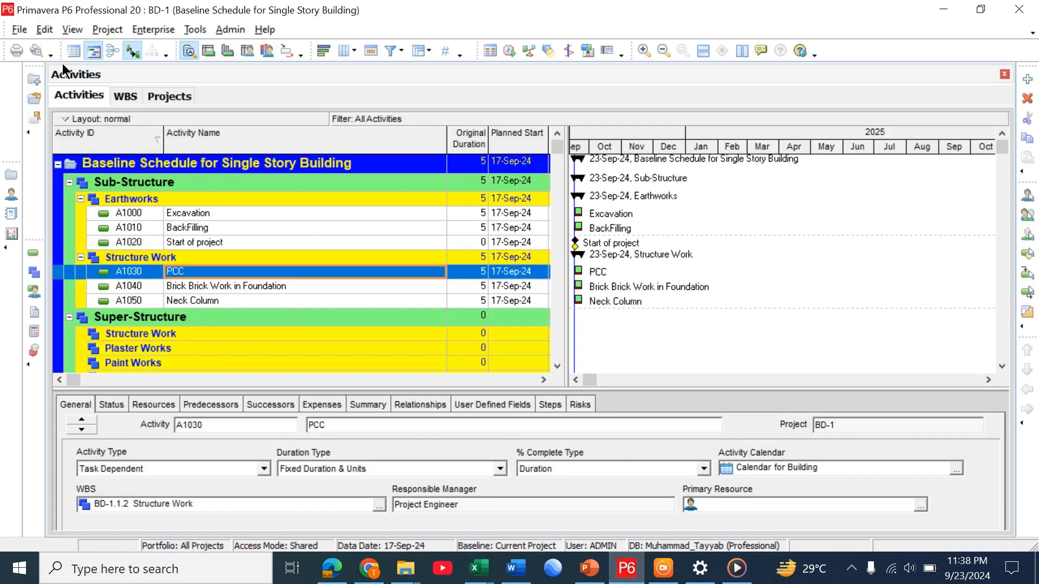
click(21, 25)
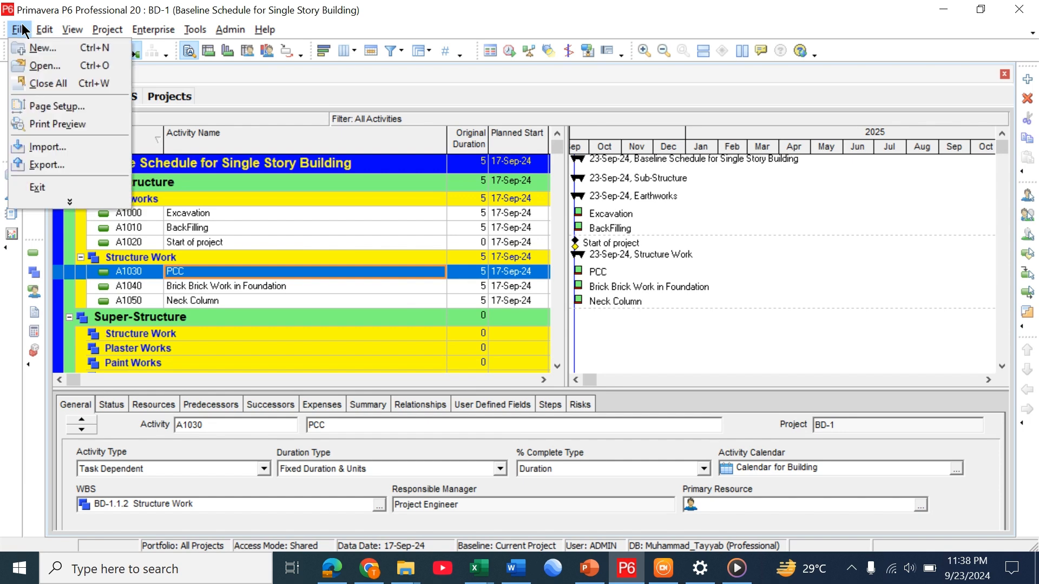
click(54, 152)
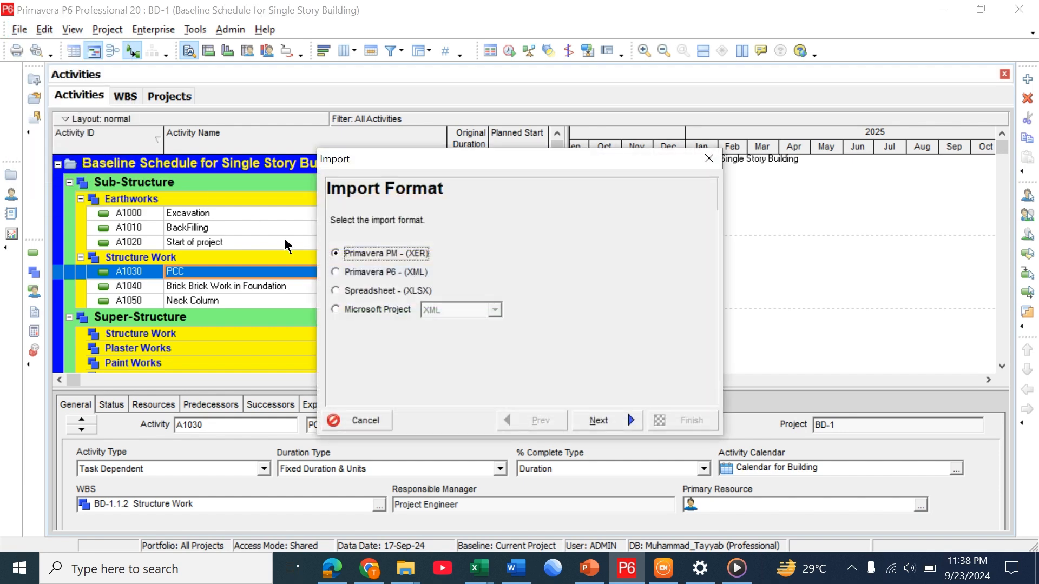
click(360, 290)
click(594, 420)
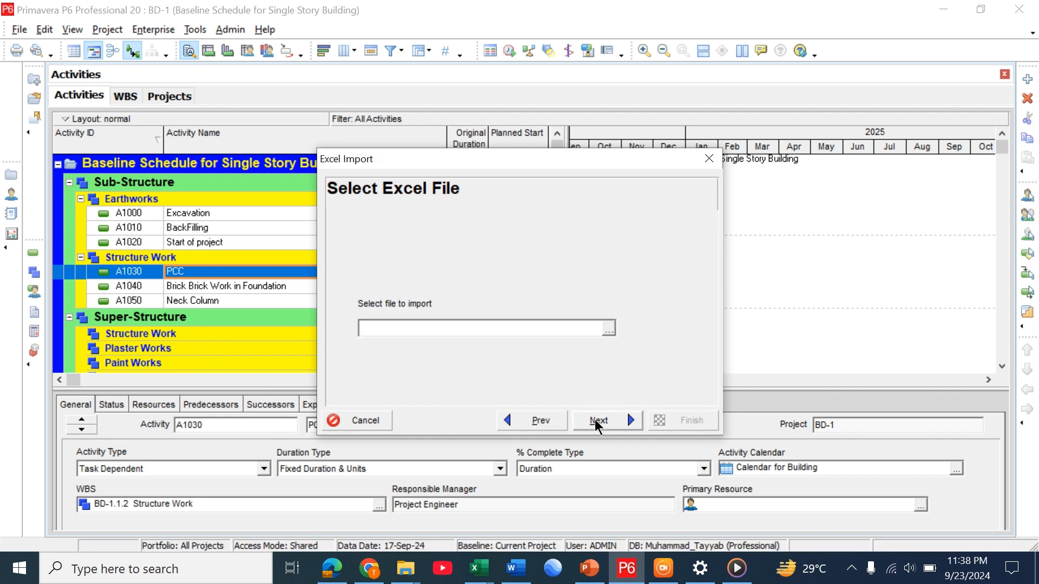
Step: Choose the BD-1-Activities. workbook from the Roads > P6 folder on the Desktop as the file to import
click(608, 329)
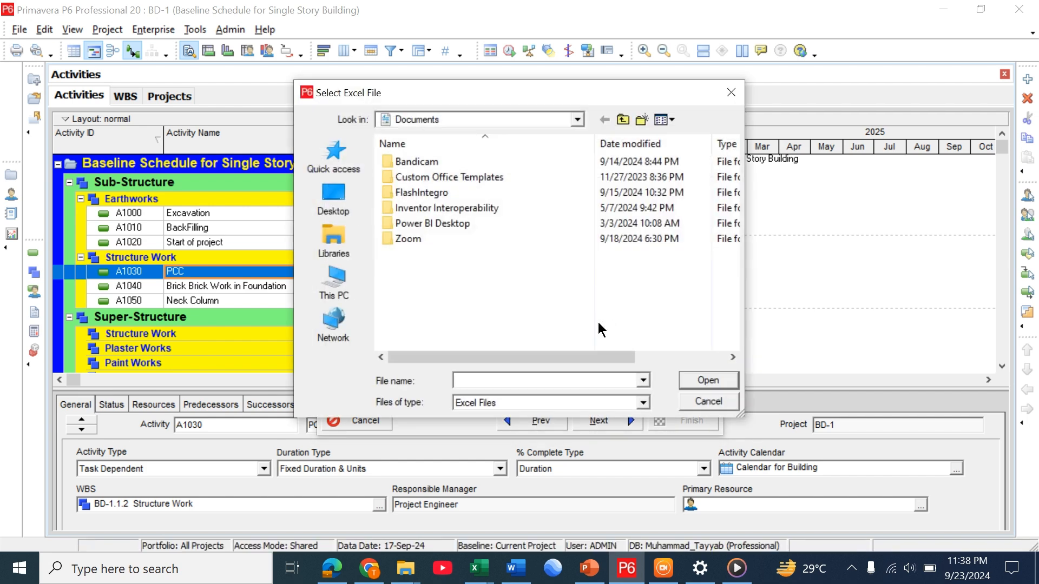
click(328, 200)
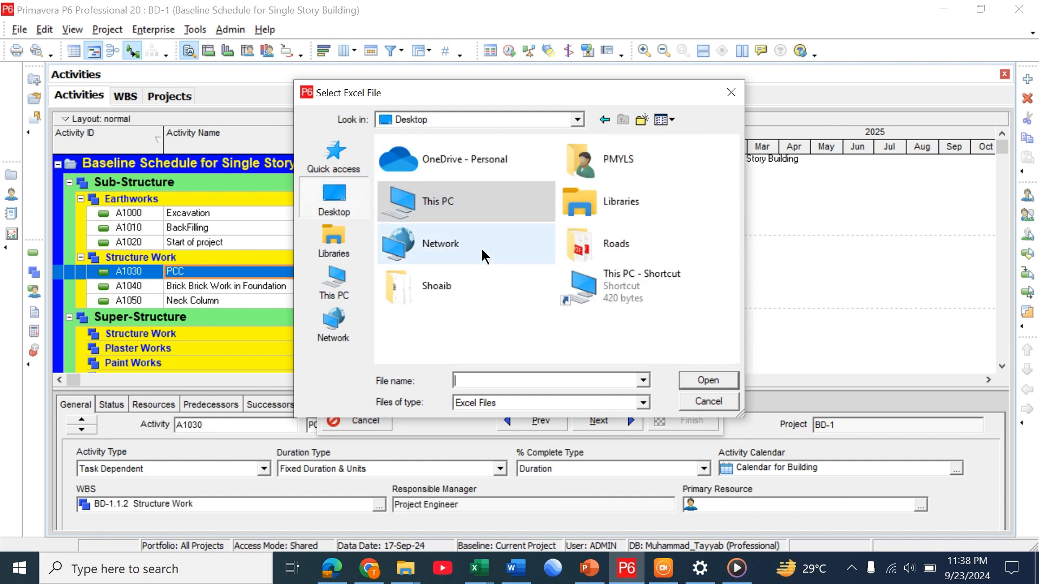
double_click(580, 251)
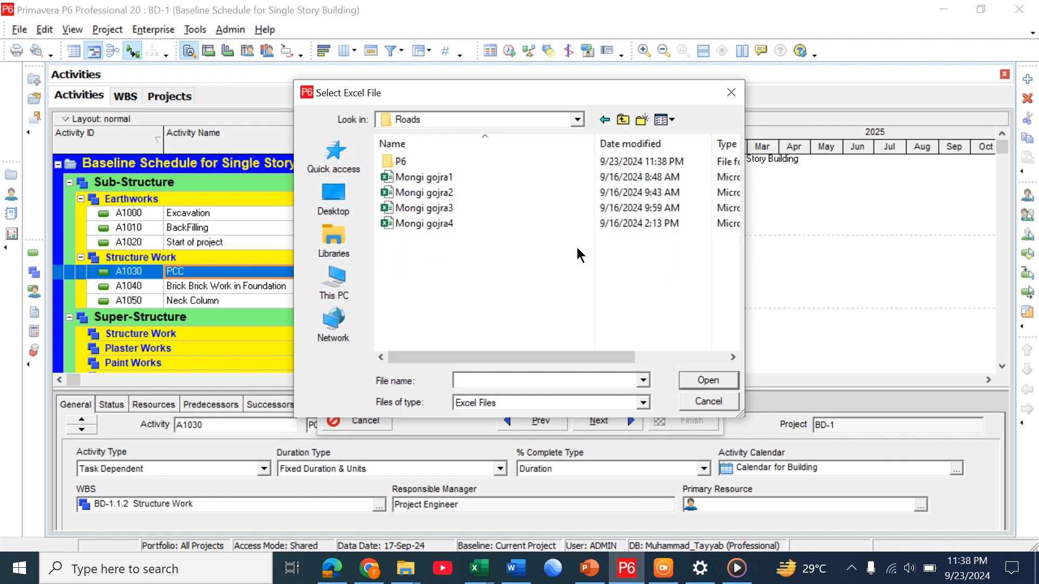
double_click(459, 163)
click(479, 163)
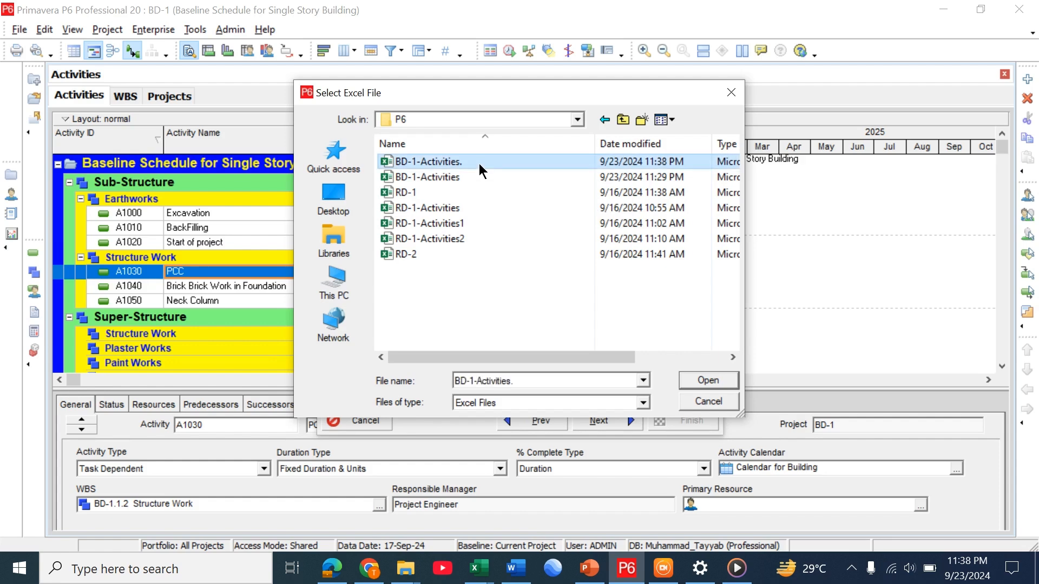
click(694, 385)
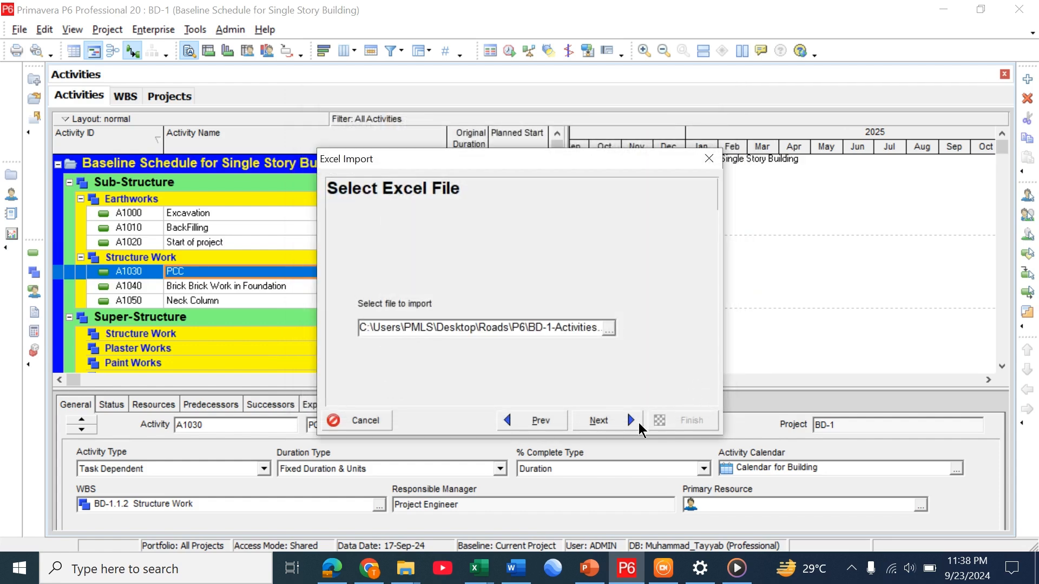
click(624, 424)
Step: Import the Activities data as an update of the existing project BD-1 and close the import wizard
click(411, 267)
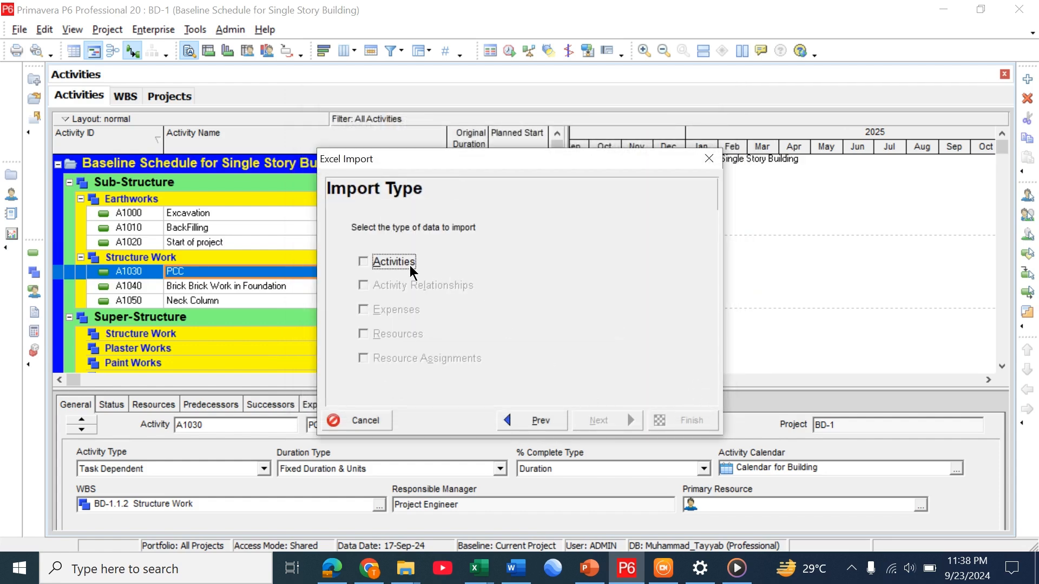
click(605, 421)
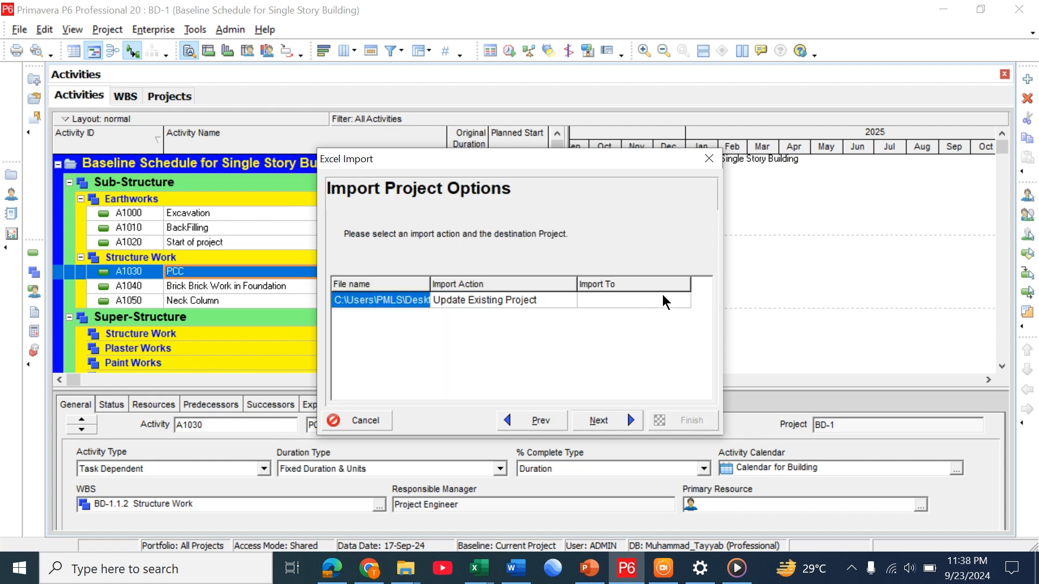
click(681, 306)
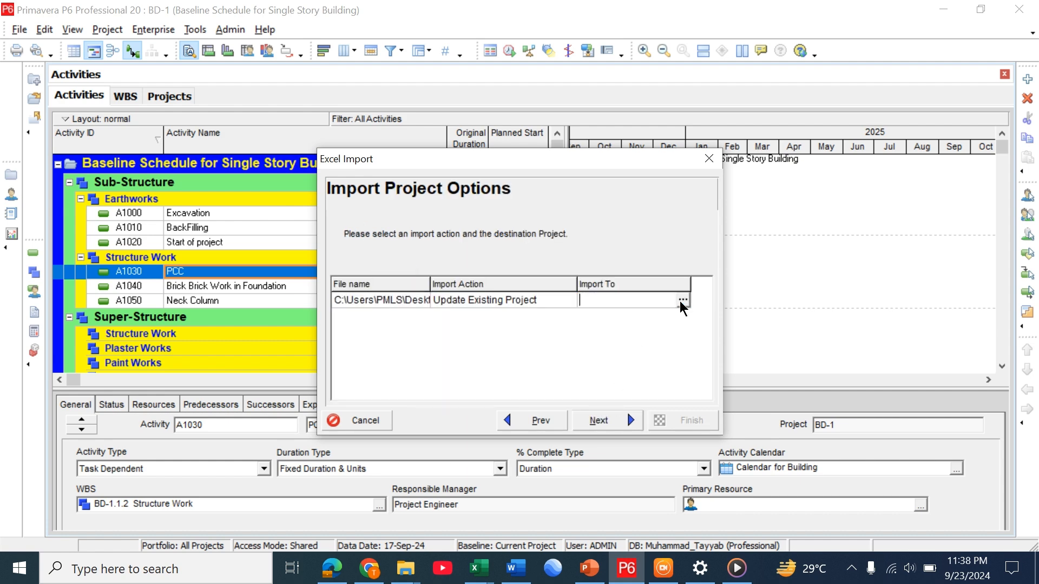
click(683, 301)
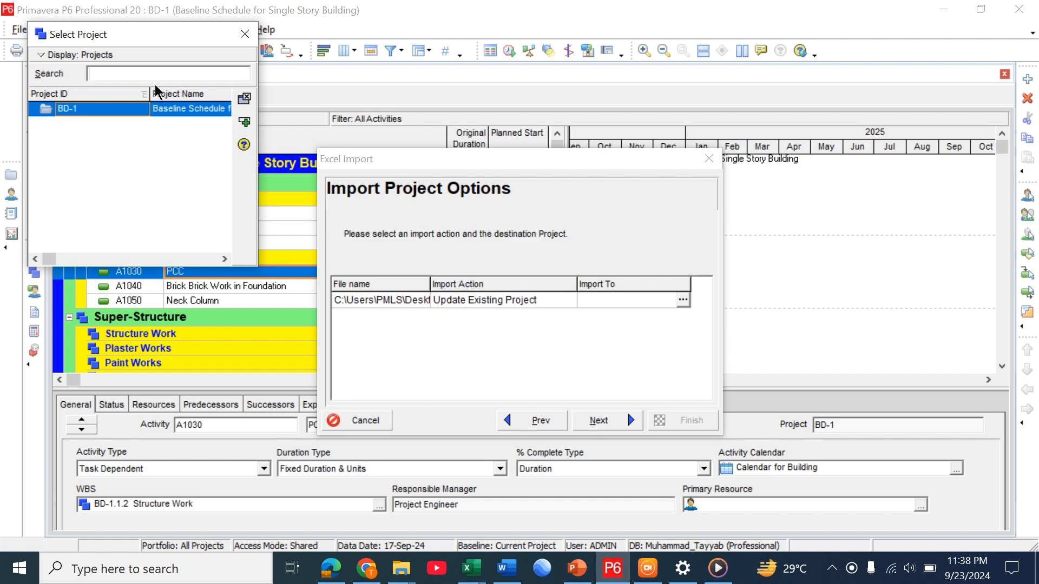
click(245, 122)
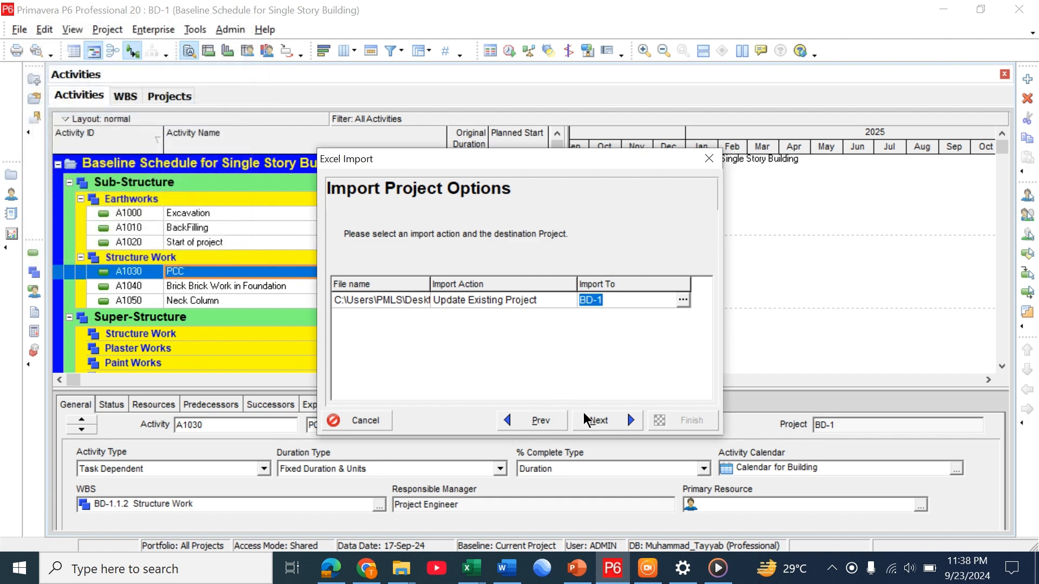
click(596, 421)
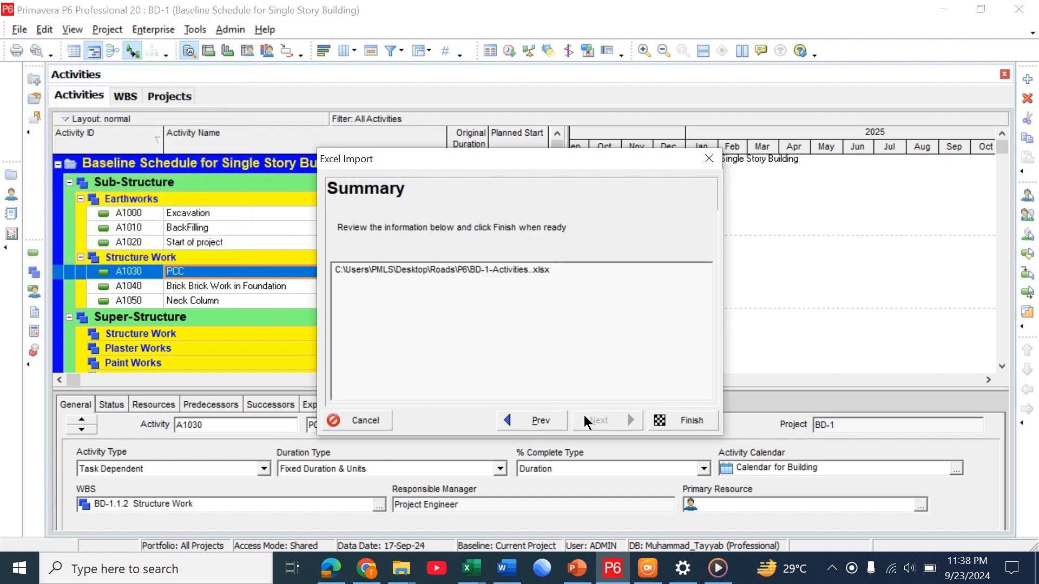
click(667, 421)
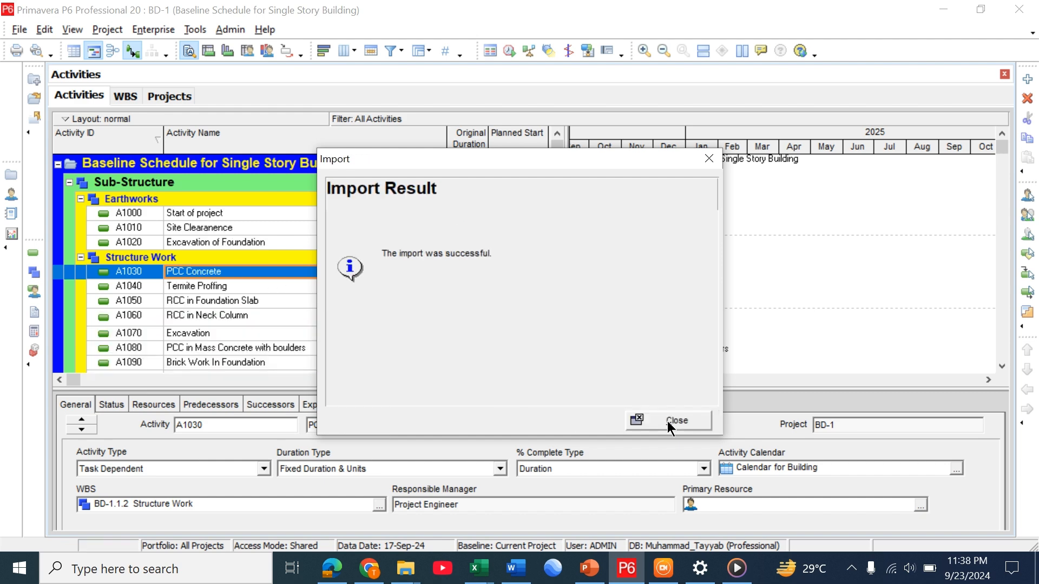
click(669, 421)
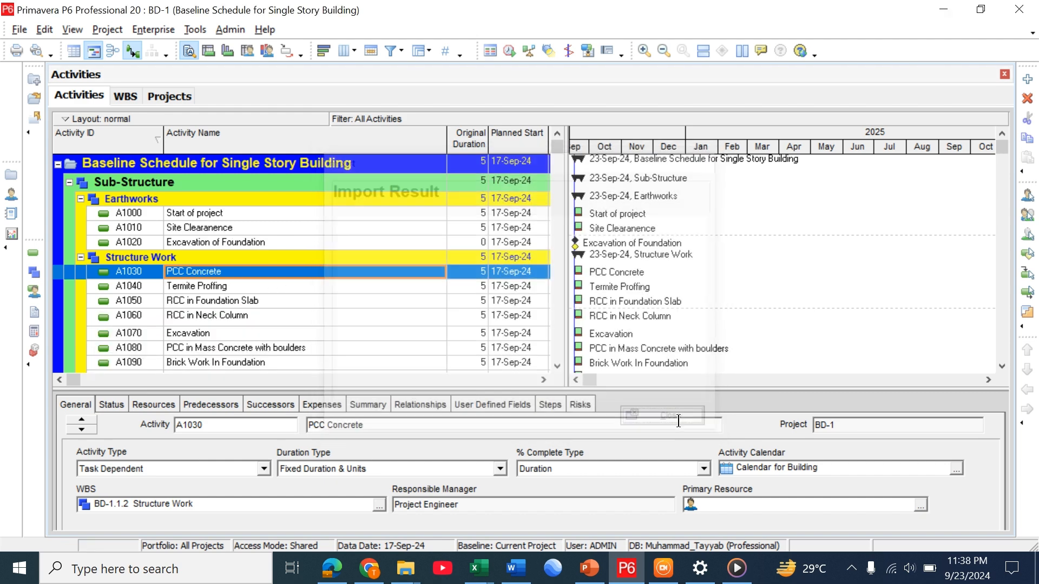
Step: Review the imported activity list from the Earthworks group down to the Boundry Wall group
scroll(353, 323, down, 15)
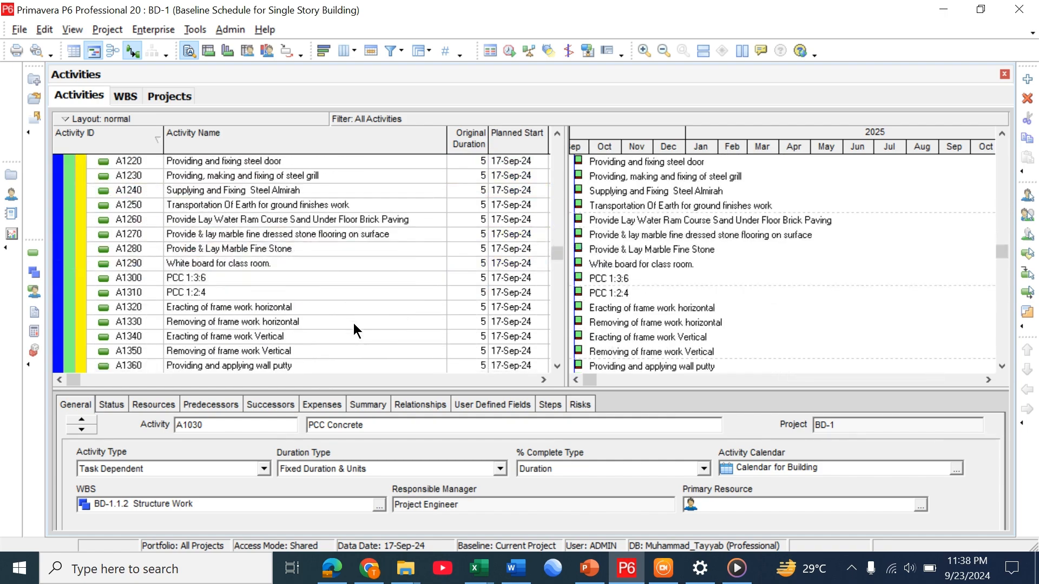
scroll(353, 323, up, 15)
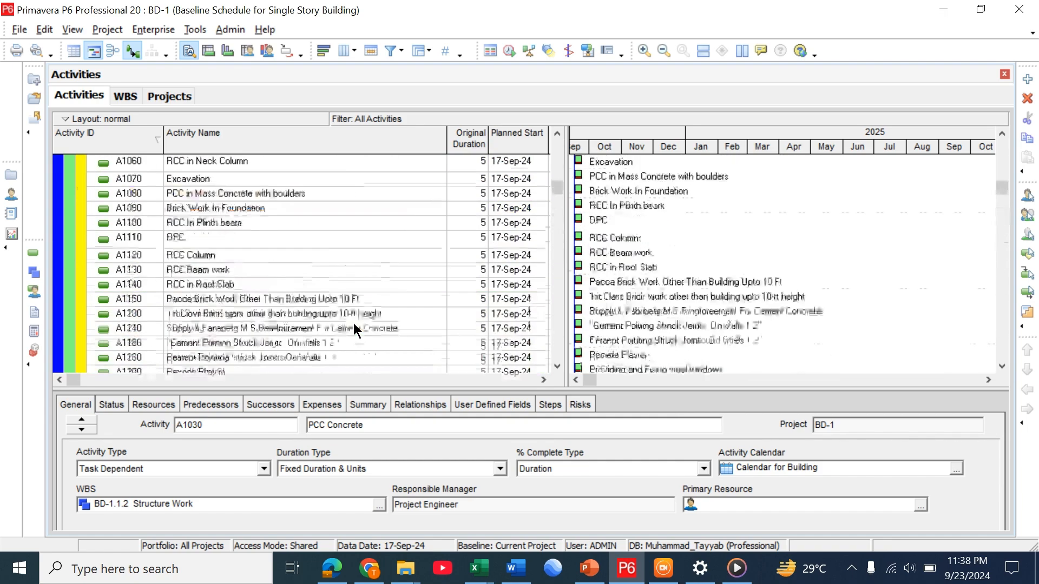
scroll(354, 324, down, 15)
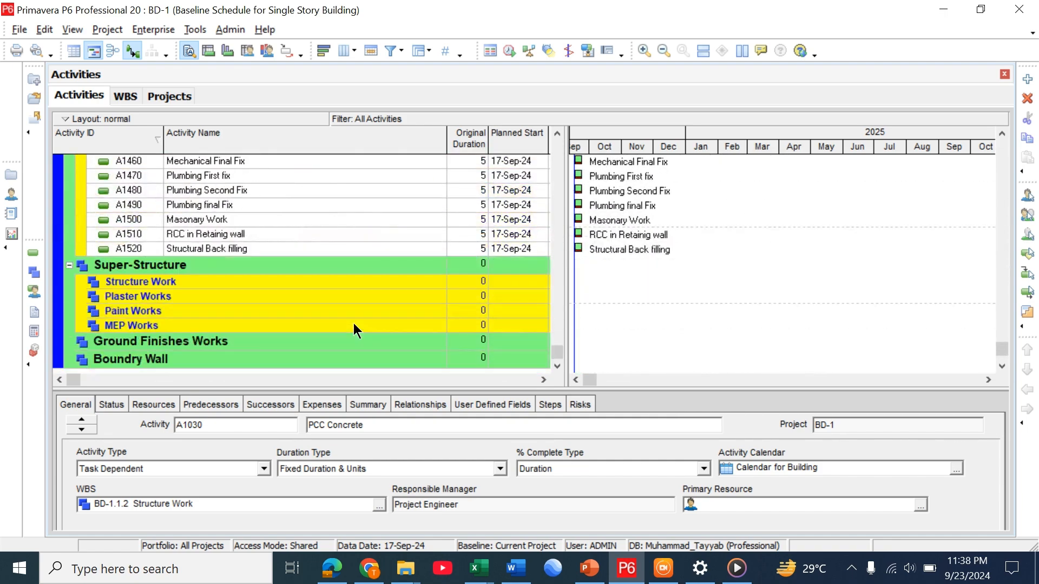
scroll(287, 272, up, 15)
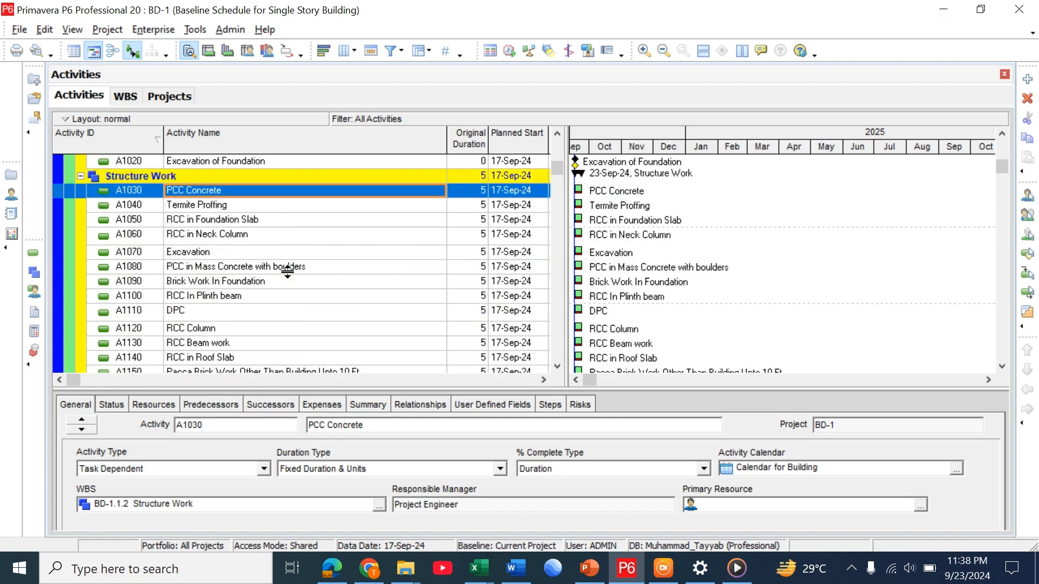
scroll(287, 271, up, 3)
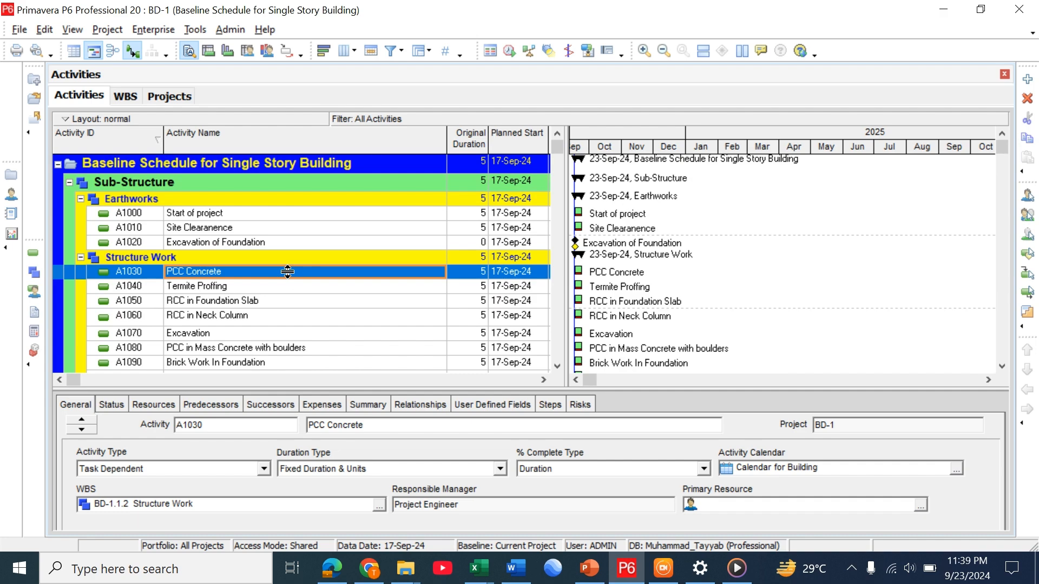
scroll(287, 271, down, 15)
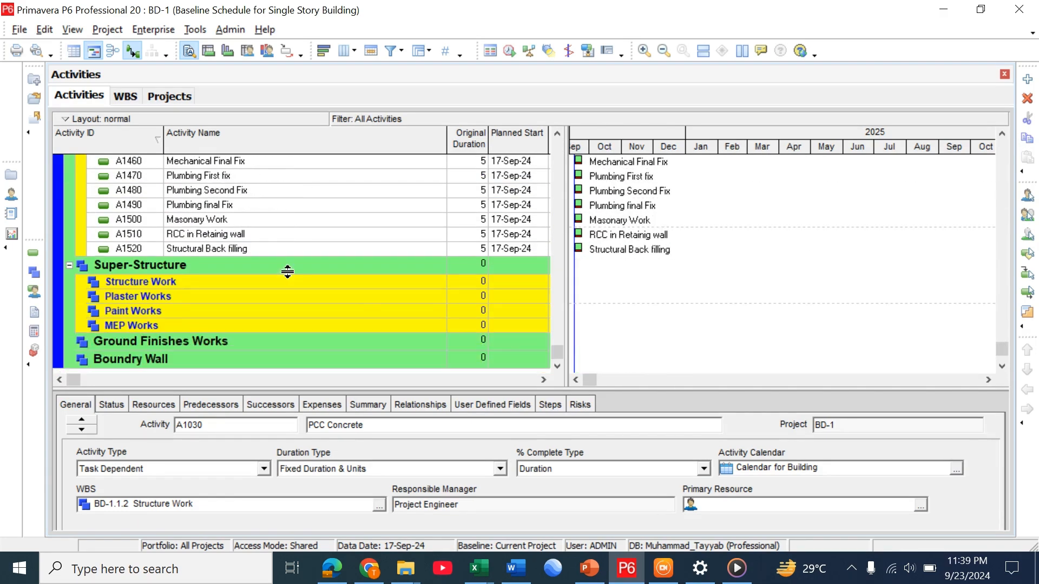
scroll(288, 271, up, 18)
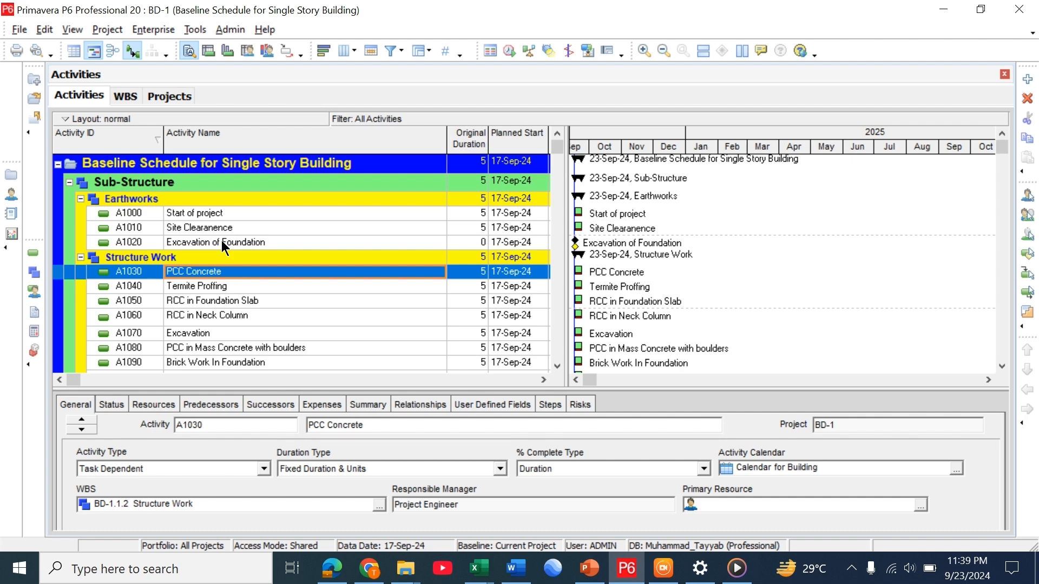
scroll(222, 247, down, 2)
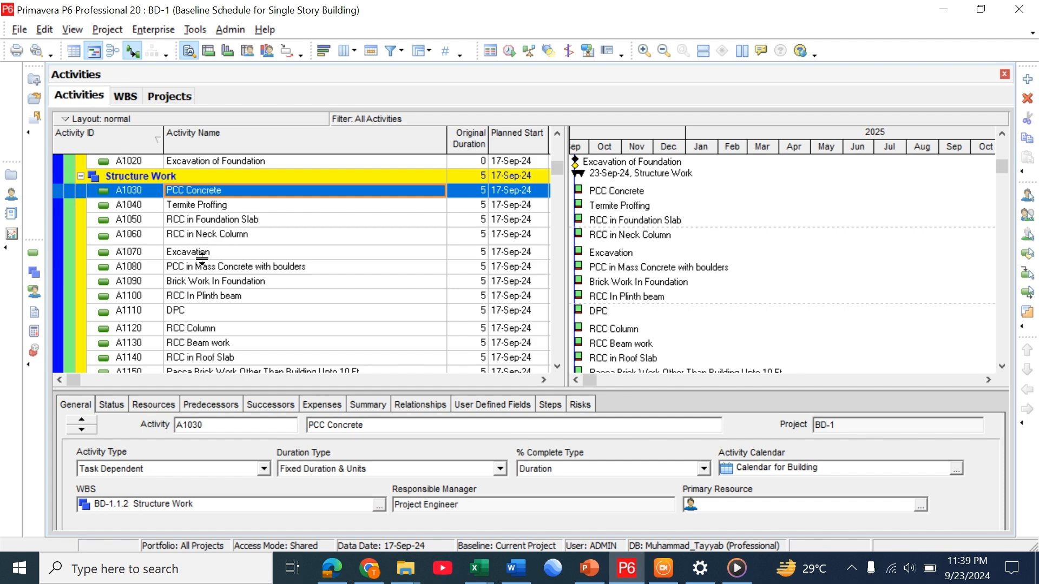
scroll(208, 259, up, 2)
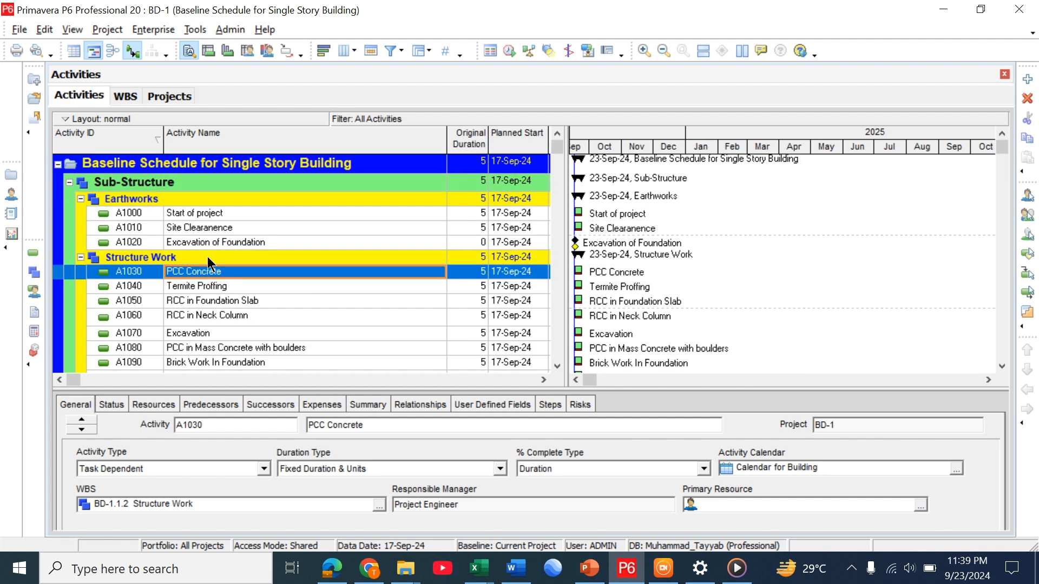
Step: Delete the Excavation activity A1070 from Structure Work under Sub-Structure
scroll(208, 262, down, 2)
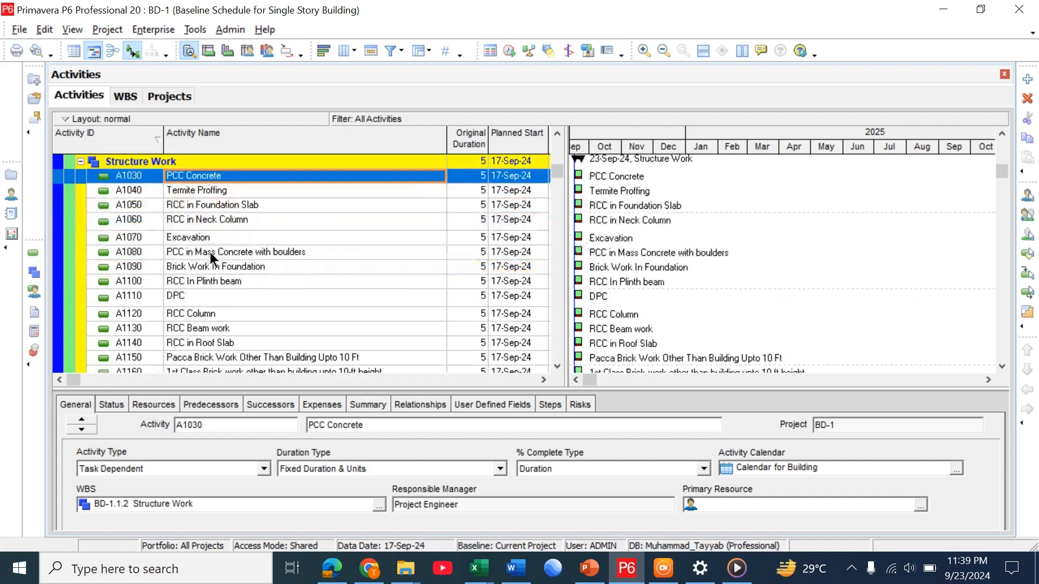
click(217, 238)
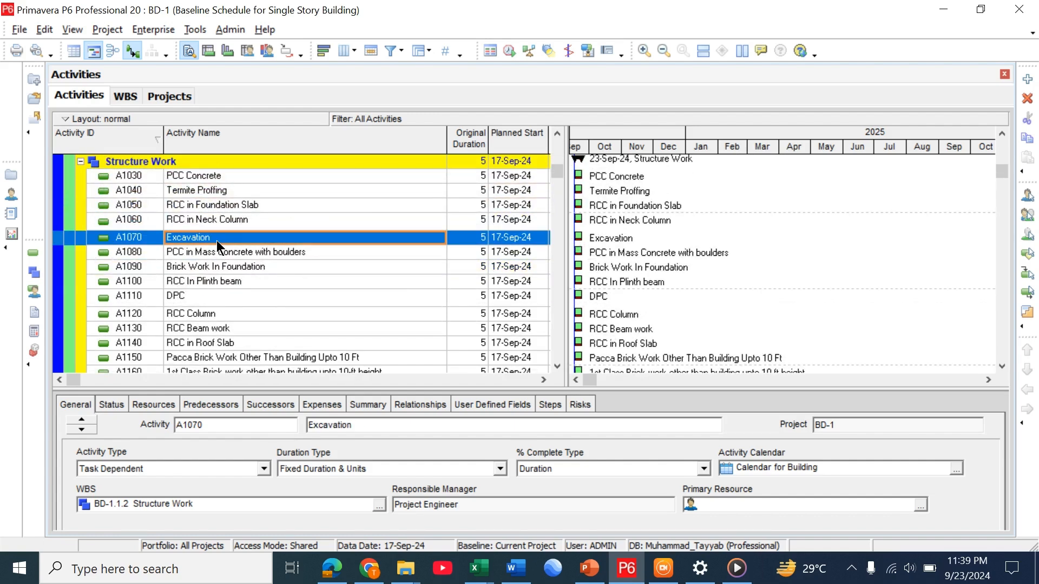
key(Delete)
click(460, 306)
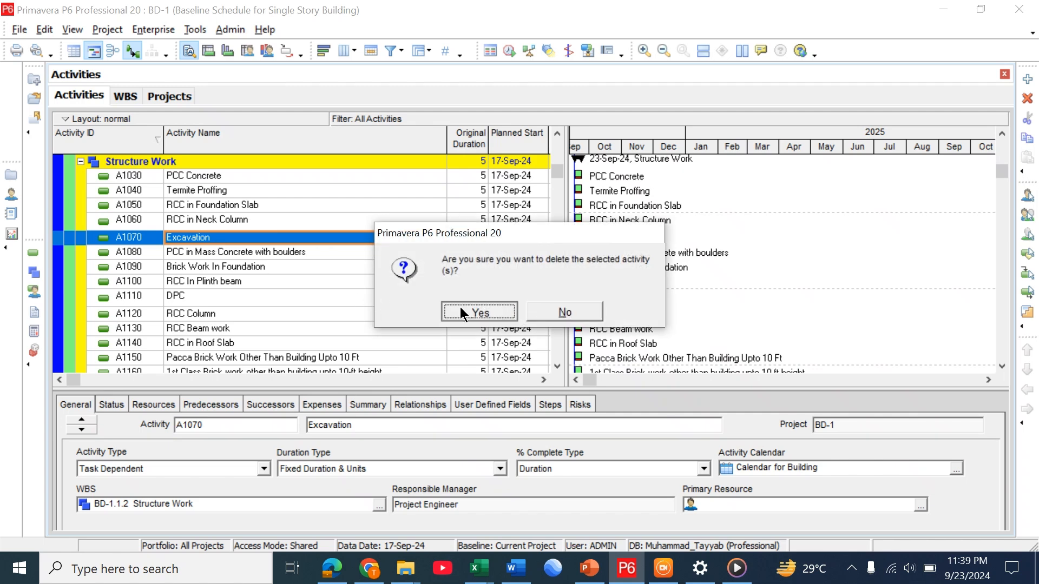
click(461, 308)
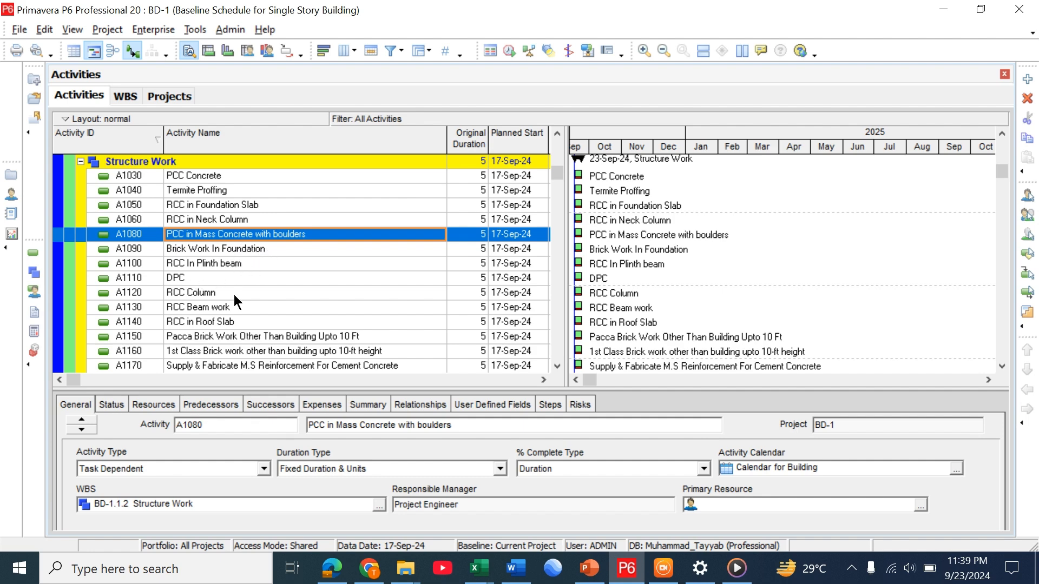
Step: Move activities A1120 RCC Column through A1170 Supply & Fabricate M.S Reinforcement from Sub-Structure to the Structure Work WBS under Super-Structure
click(241, 278)
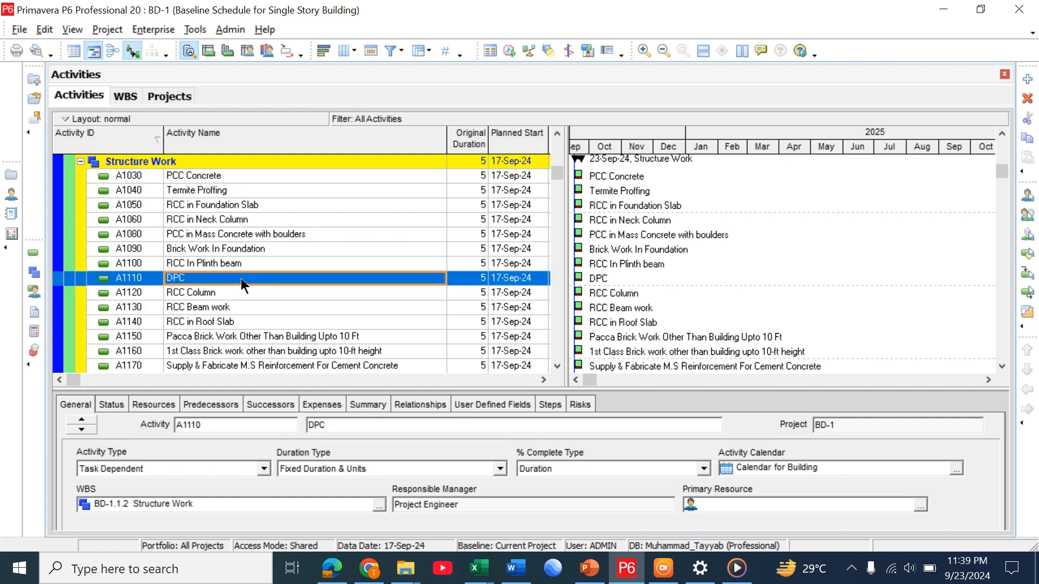
click(241, 307)
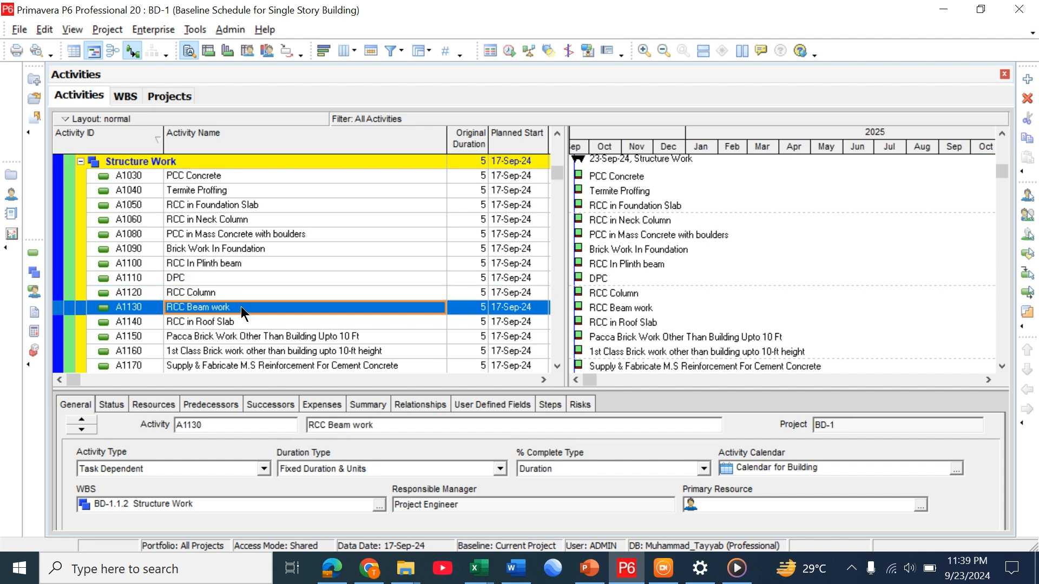
scroll(241, 306, down, 1)
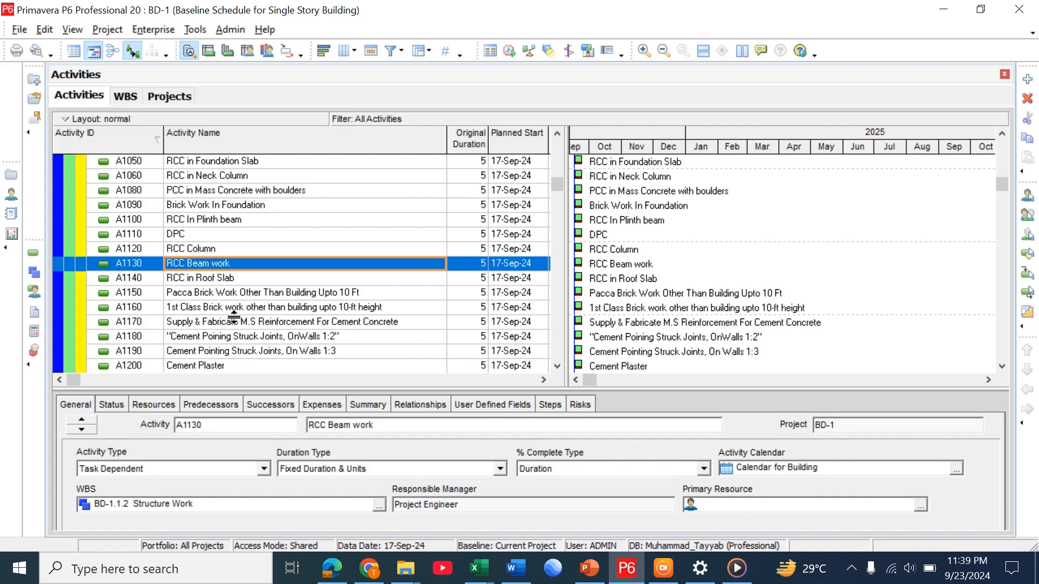
scroll(261, 319, down, 2)
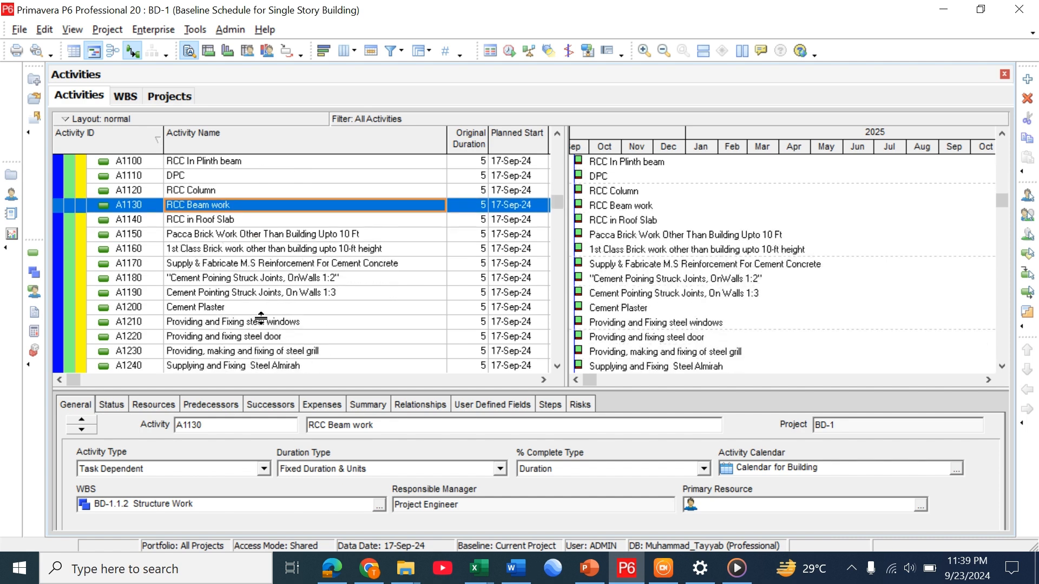
click(248, 263)
click(242, 190)
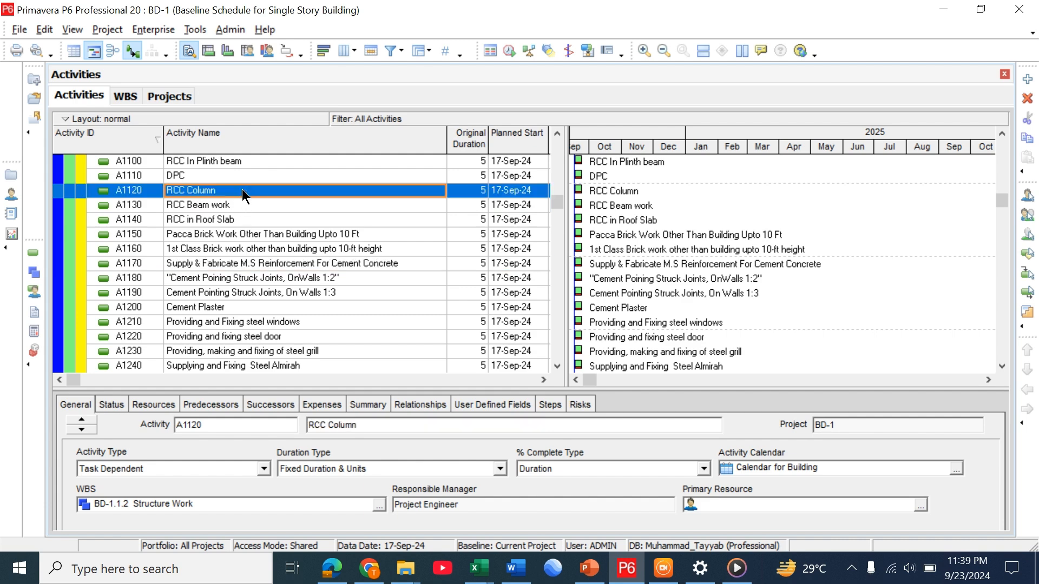
shift+click(246, 264)
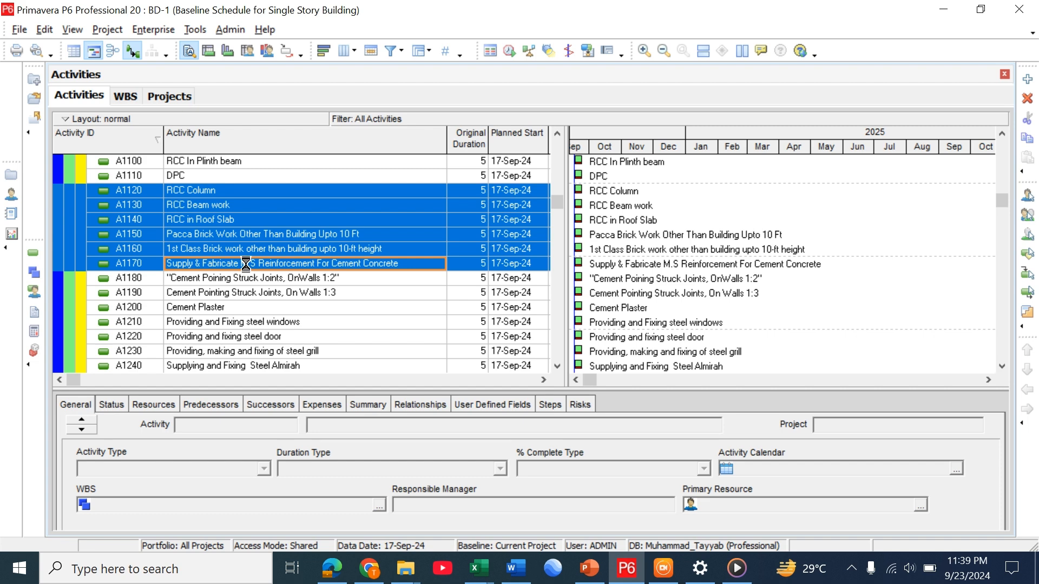
scroll(245, 264, down, 12)
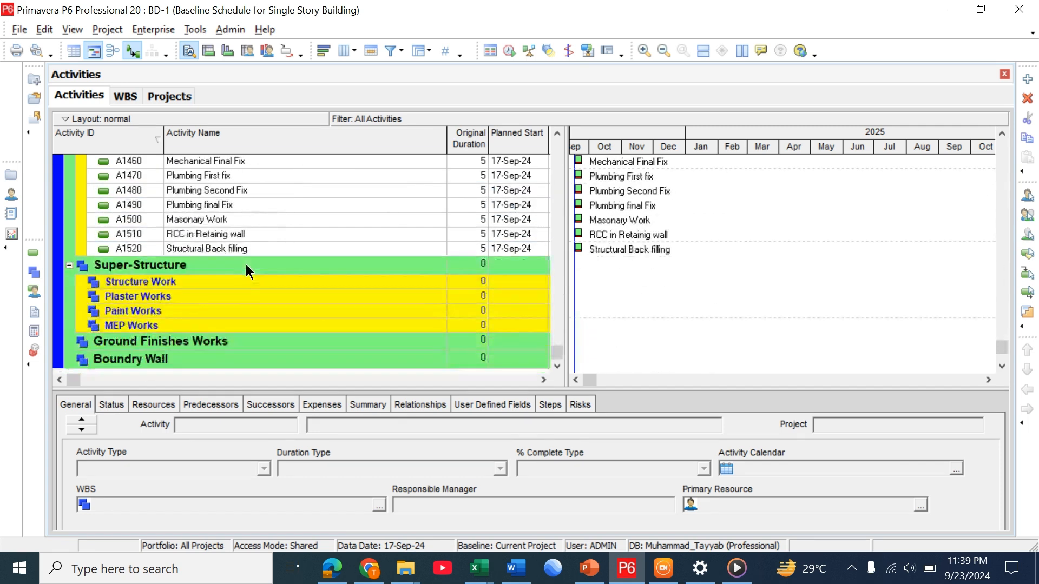
click(211, 282)
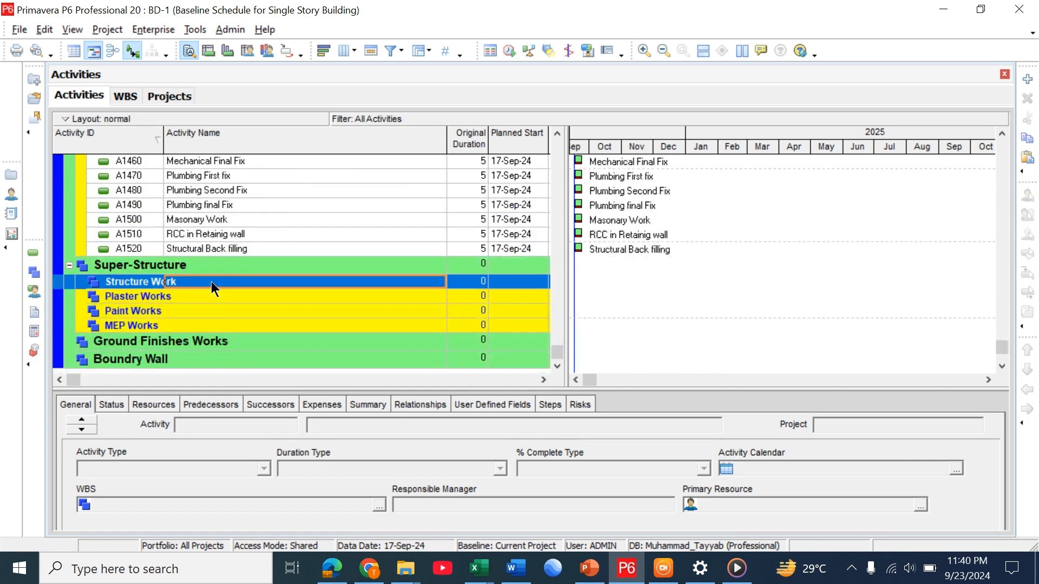
key(ctrl+v)
click(272, 257)
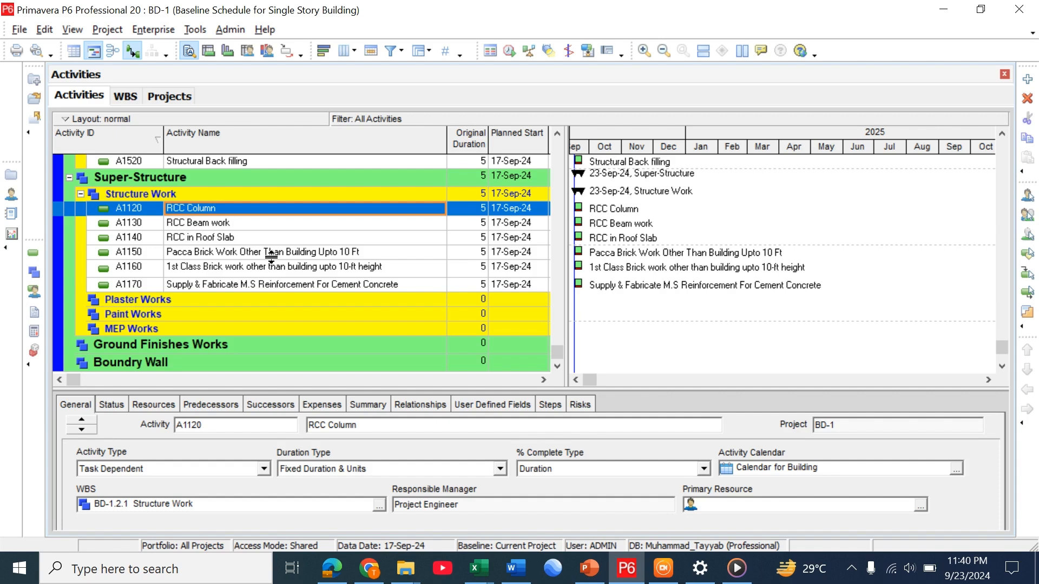
Step: Move activities A1180 through A1200 Cement Plaster from Structure Work under Sub-Structure to the Plaster Works WBS under Super-Structure
scroll(271, 255, up, 1)
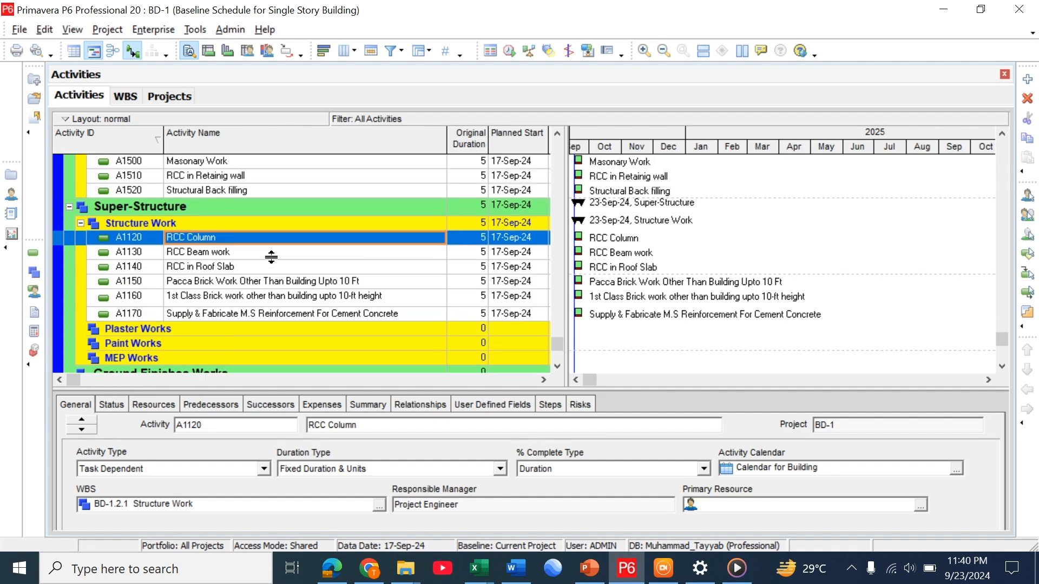
scroll(271, 257, up, 5)
scroll(271, 257, up, 10)
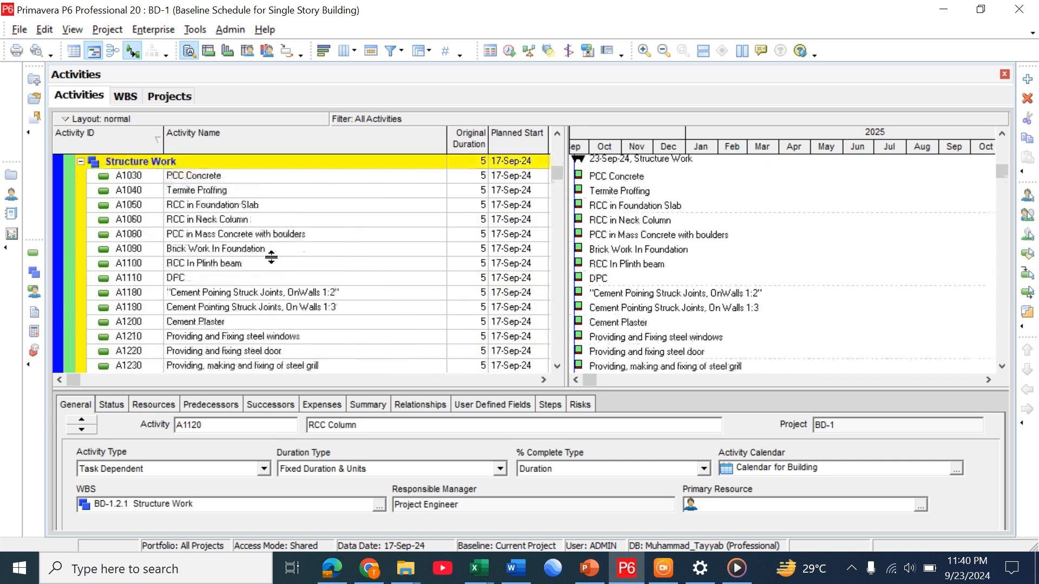
scroll(271, 257, down, 3)
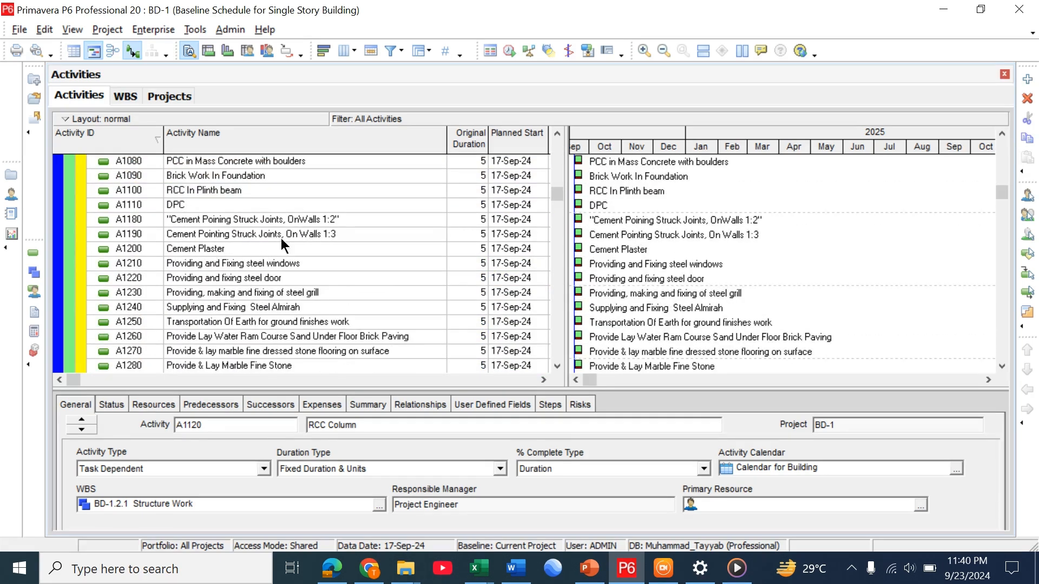
click(300, 219)
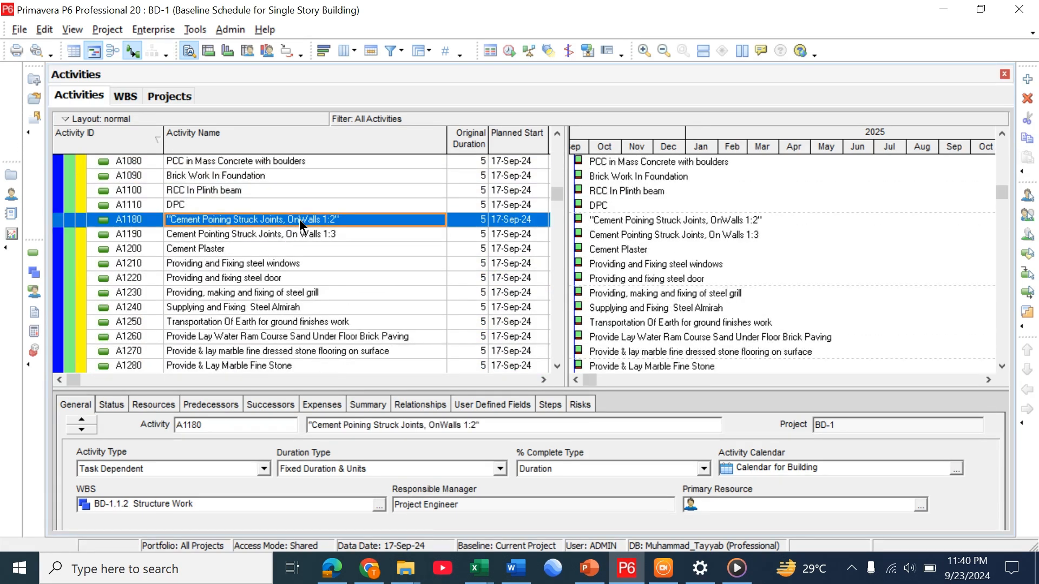
shift+click(264, 248)
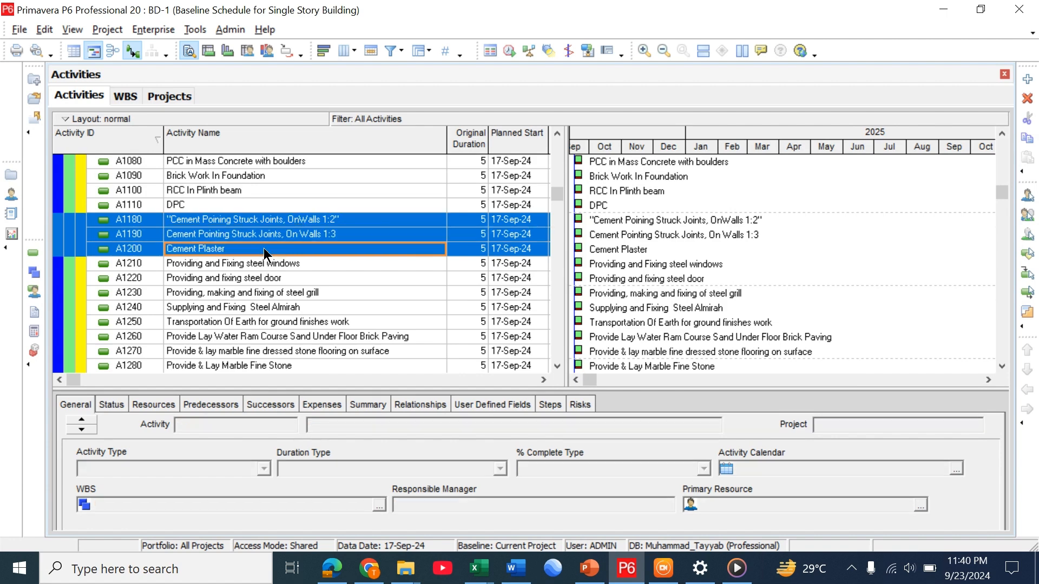
key(ctrl+x)
scroll(264, 248, down, 13)
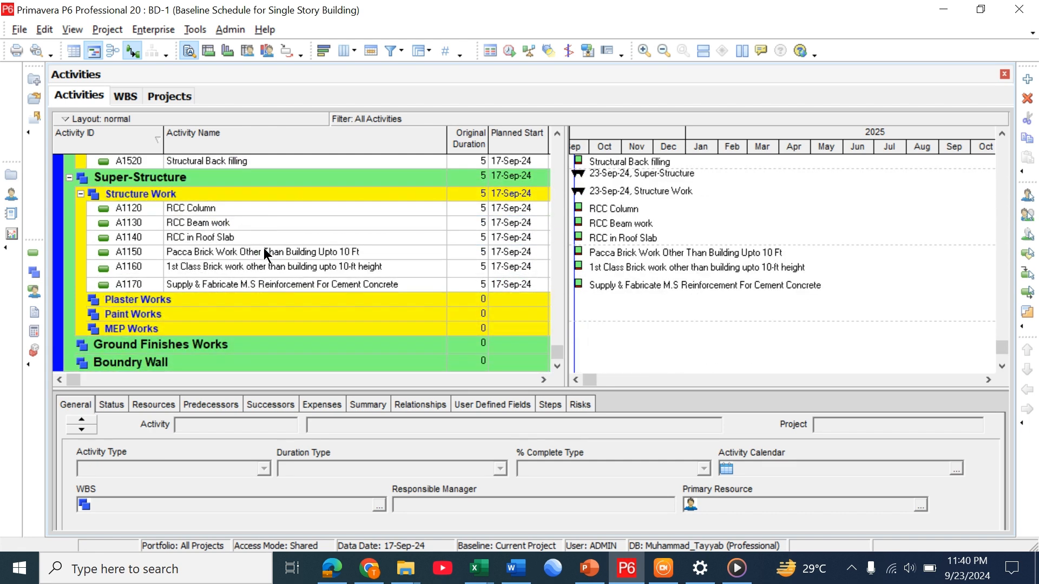
click(214, 301)
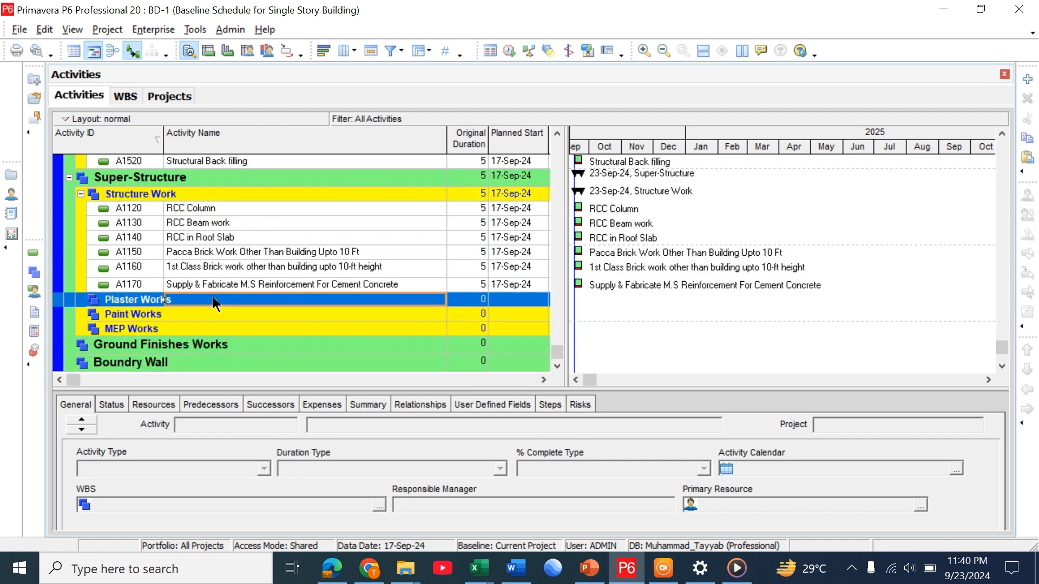
key(ctrl+v)
click(280, 271)
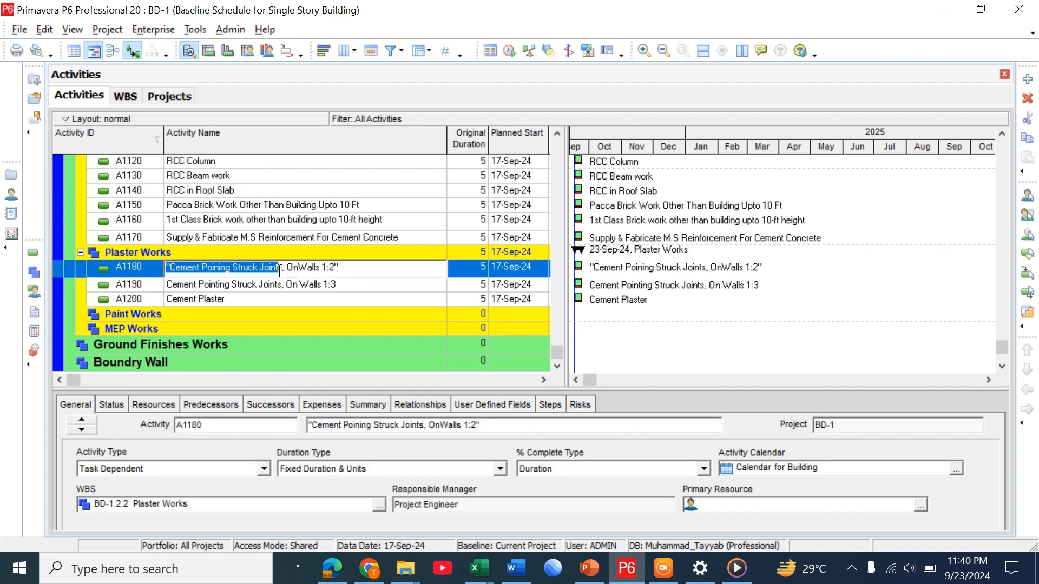
Step: Copy activities A1210 Providing and Fixing steel windows through A1240 Supplying and Fixing Steel Almirah from Structure Work under Sub-Structure
scroll(338, 217, up, 5)
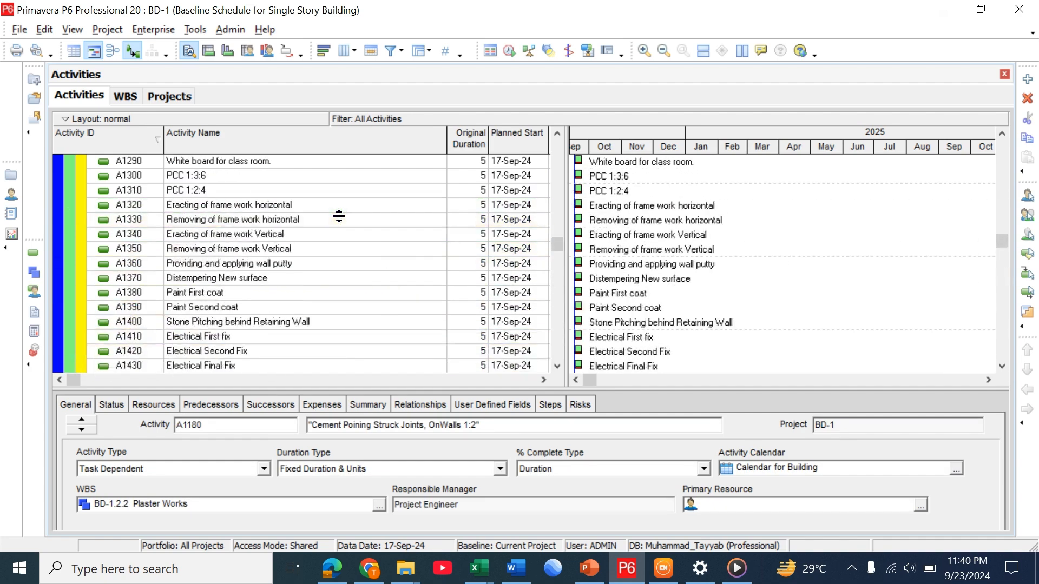
scroll(338, 217, up, 5)
right_click(339, 219)
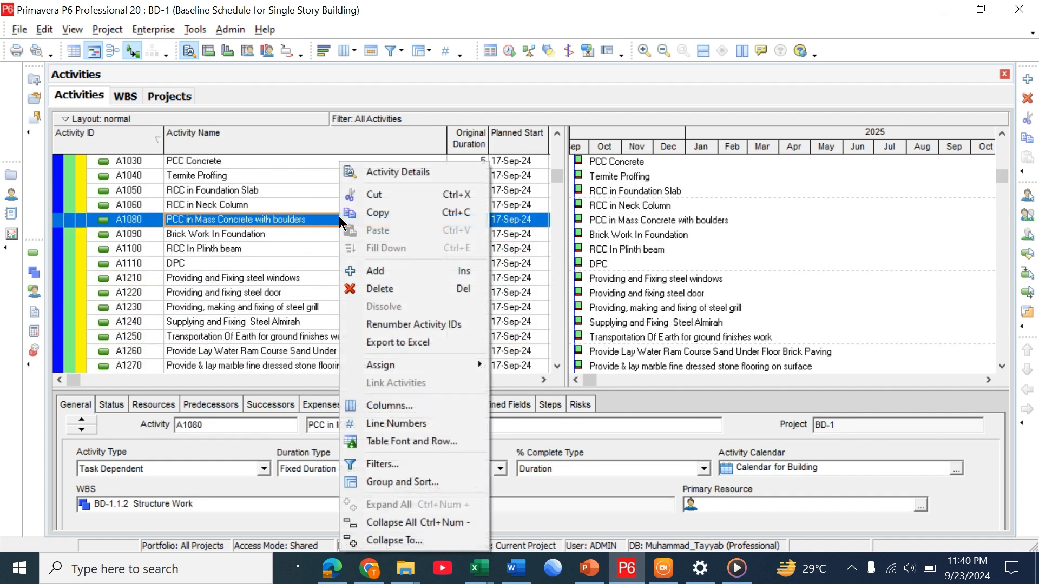
click(265, 258)
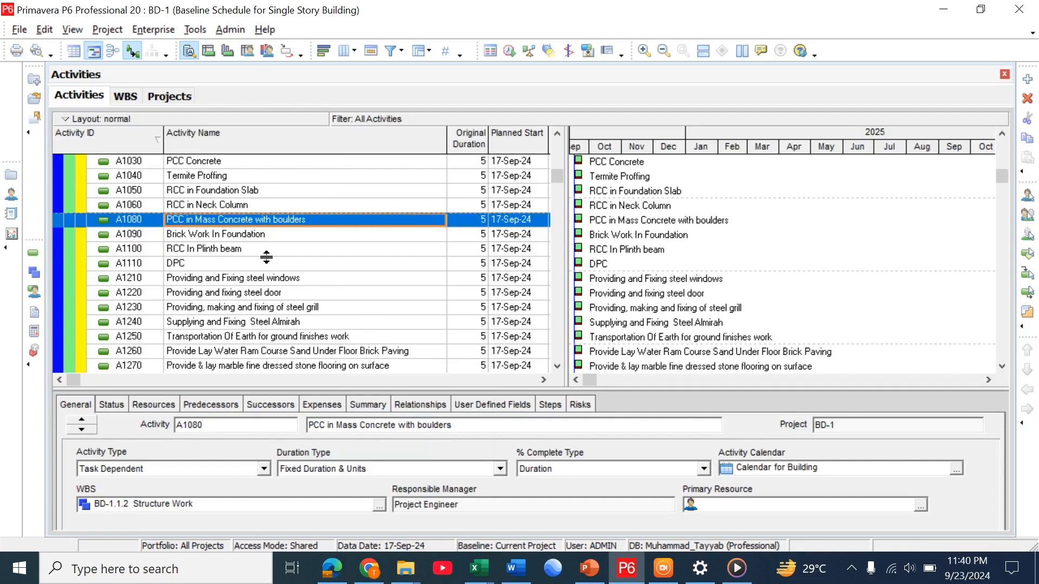
scroll(267, 257, down, 3)
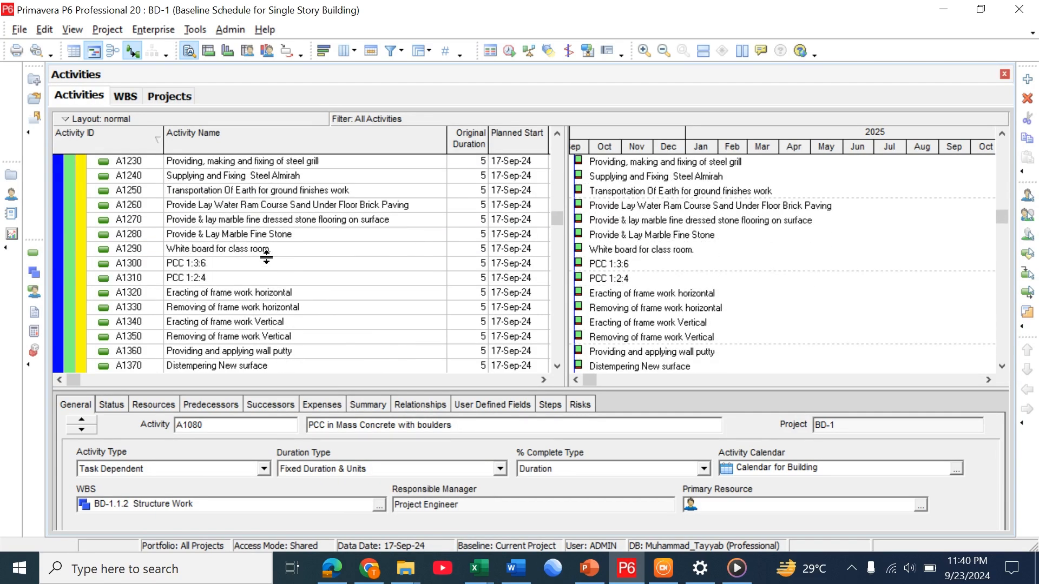
scroll(266, 257, up, 1)
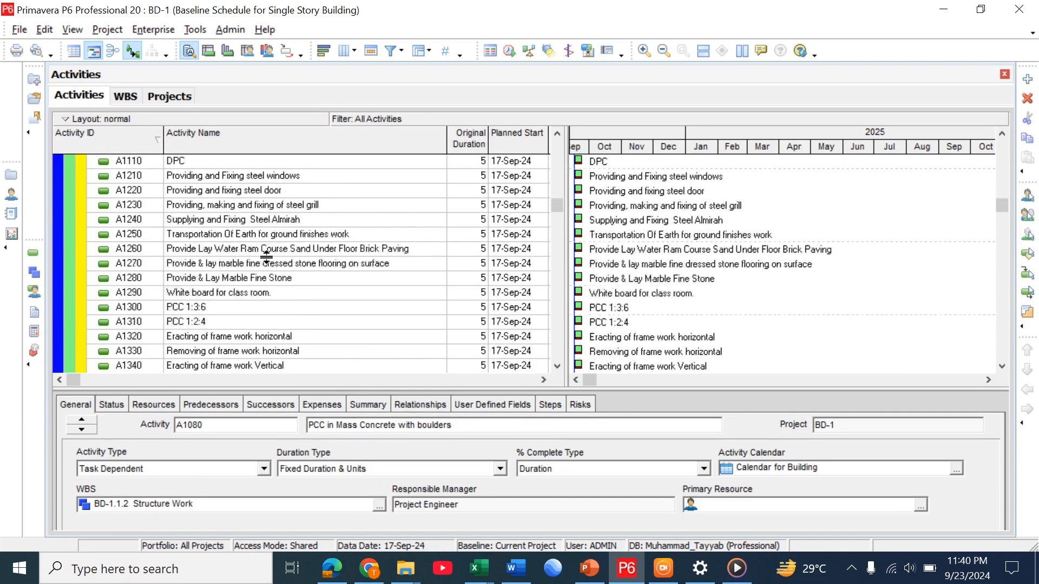
click(287, 174)
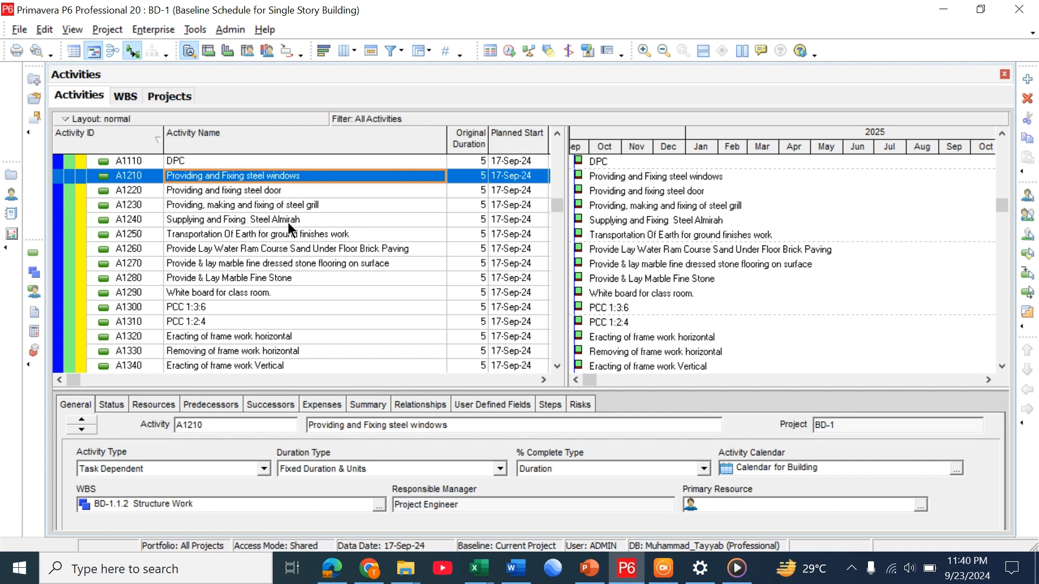
shift+click(288, 221)
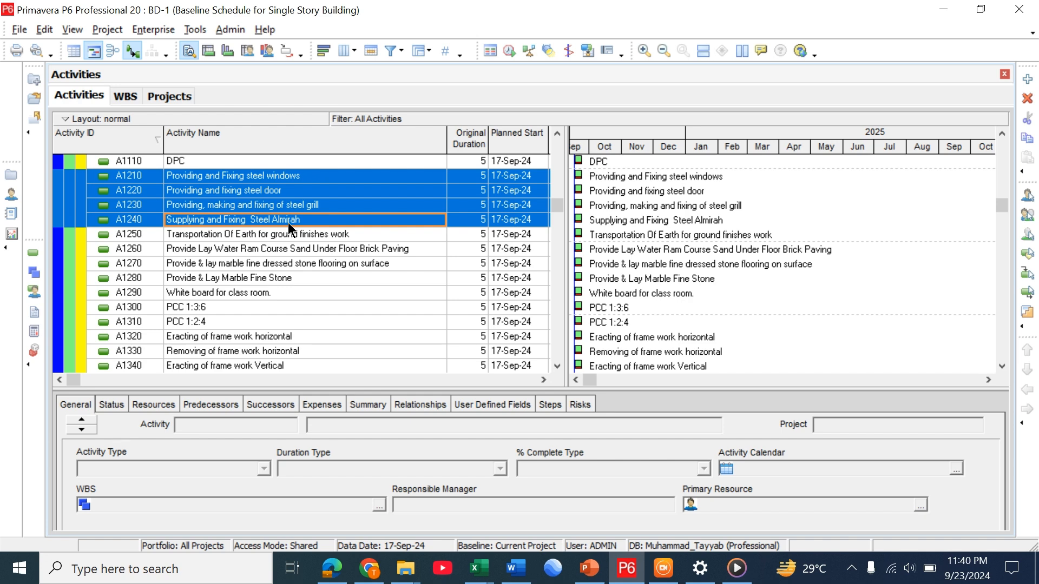
key(ctrl+c)
scroll(304, 280, down, 12)
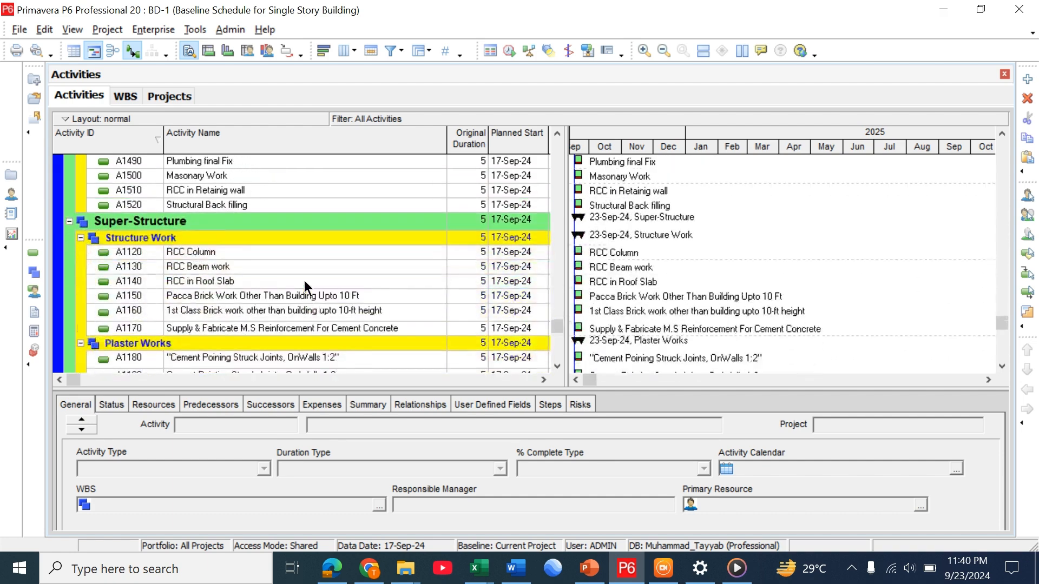
scroll(304, 280, down, 4)
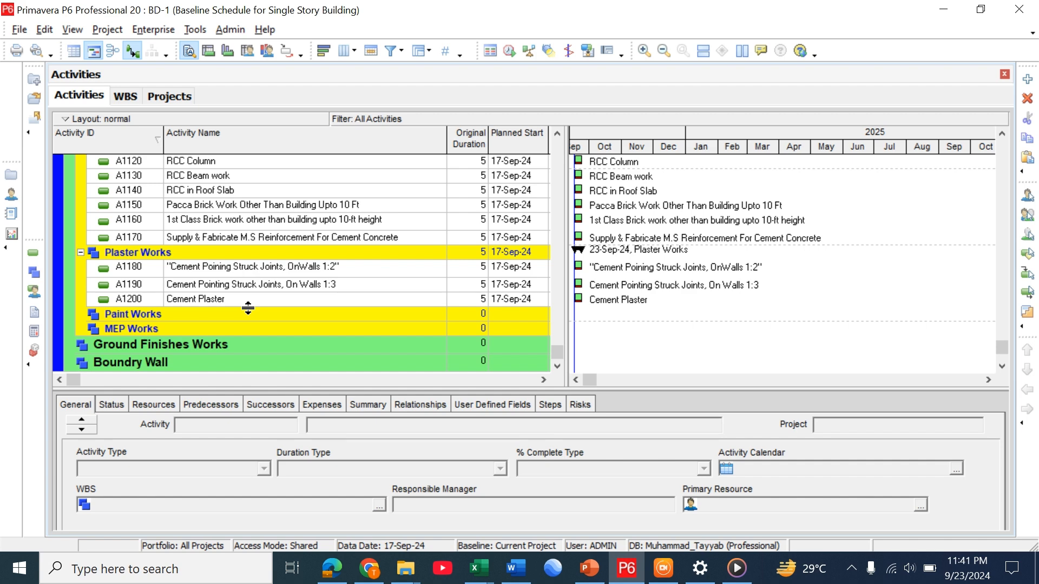
Step: Add a WBS element named "Finishes works" below Structure Work and promote it one level so it sits directly under Sub-Structure
click(141, 96)
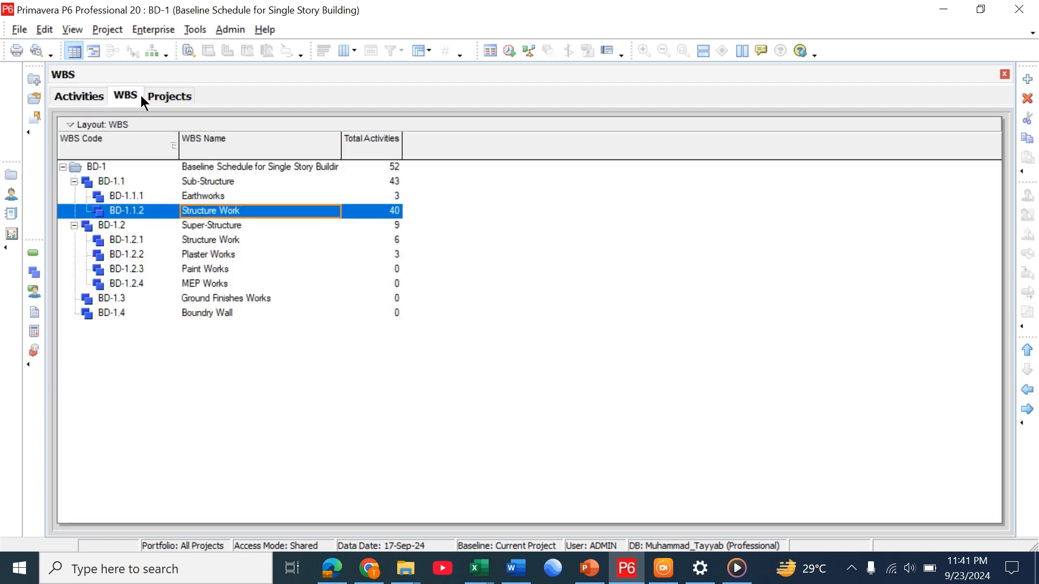
click(1027, 79)
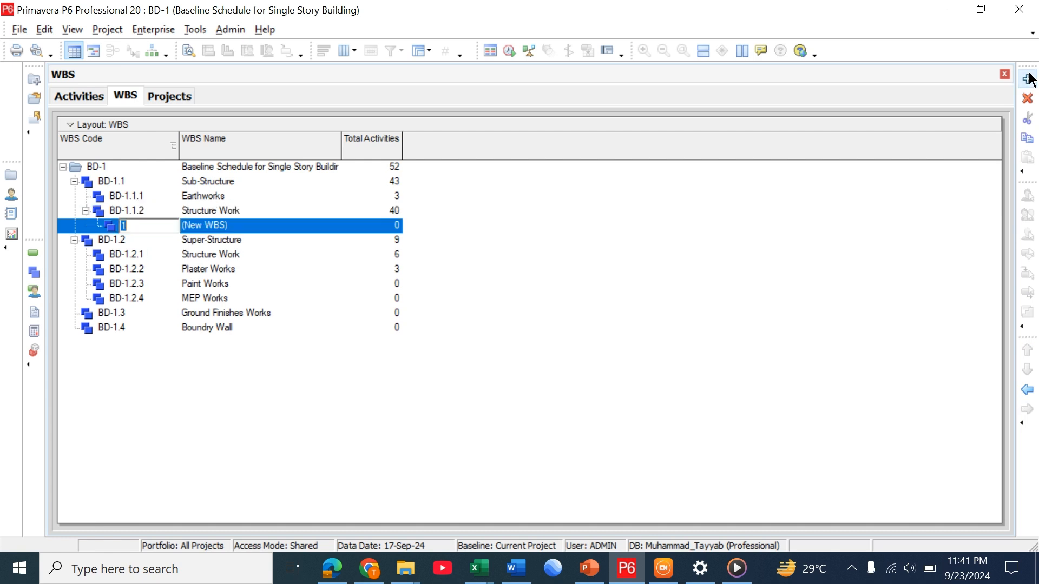
click(356, 226)
click(297, 225)
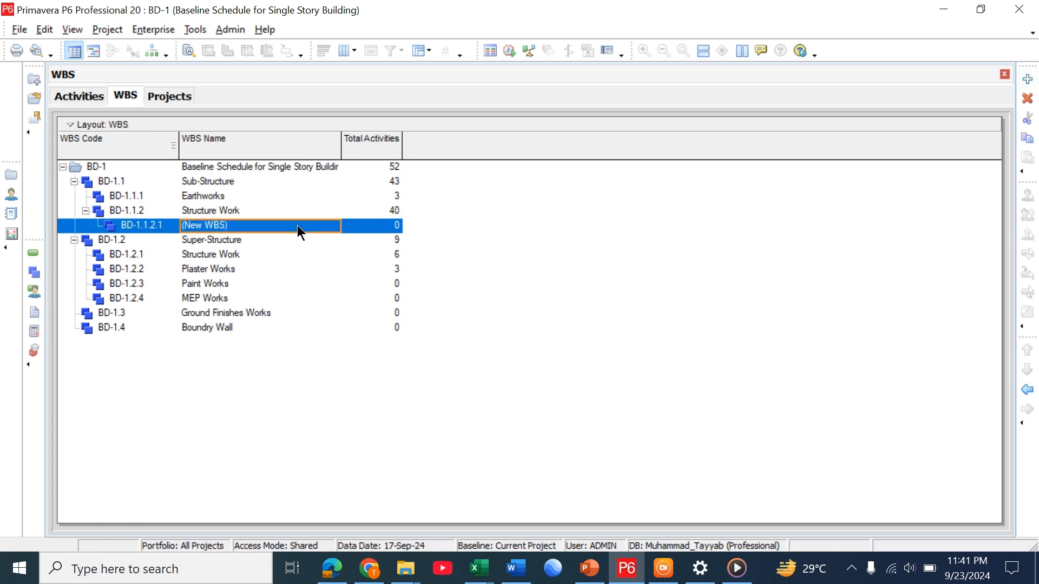
click(297, 225)
key(BackSpace)
text(Fi)
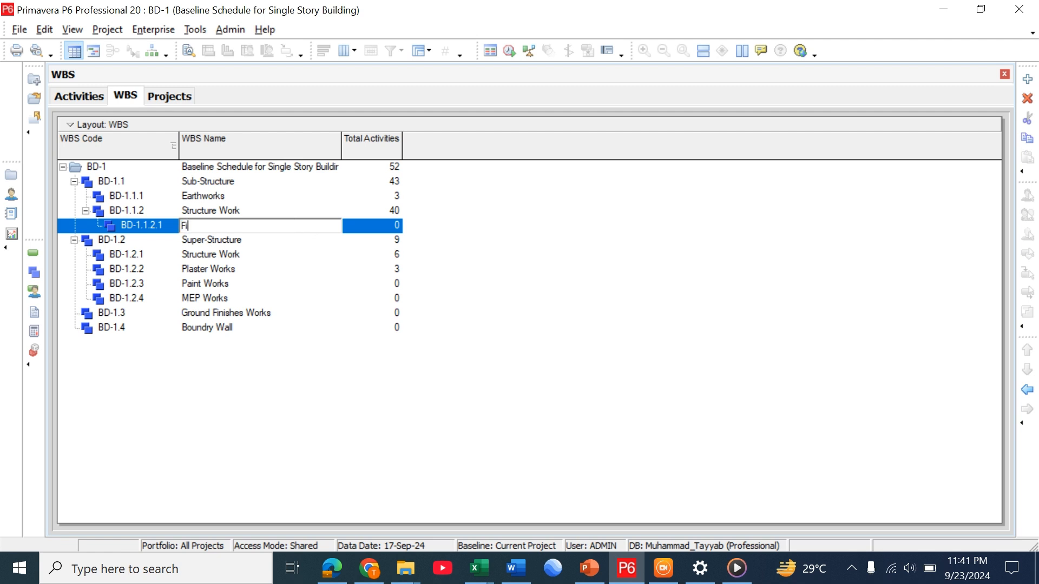
text(nishes works)
key(Return)
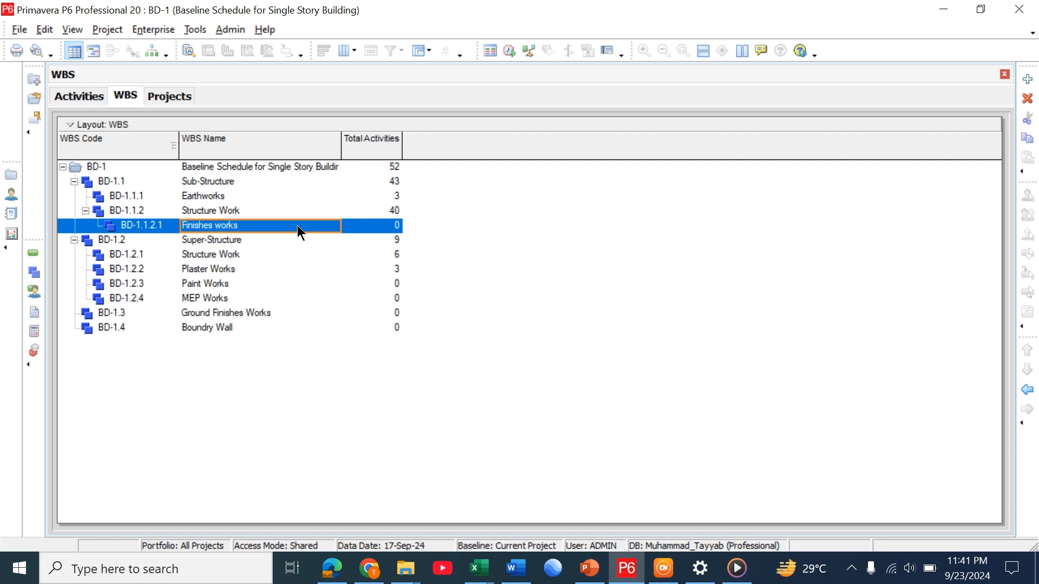
click(1027, 390)
Step: Move the Finishes works WBS out of Sub-Structure and place it under Super-Structure, after MEP Works
click(81, 98)
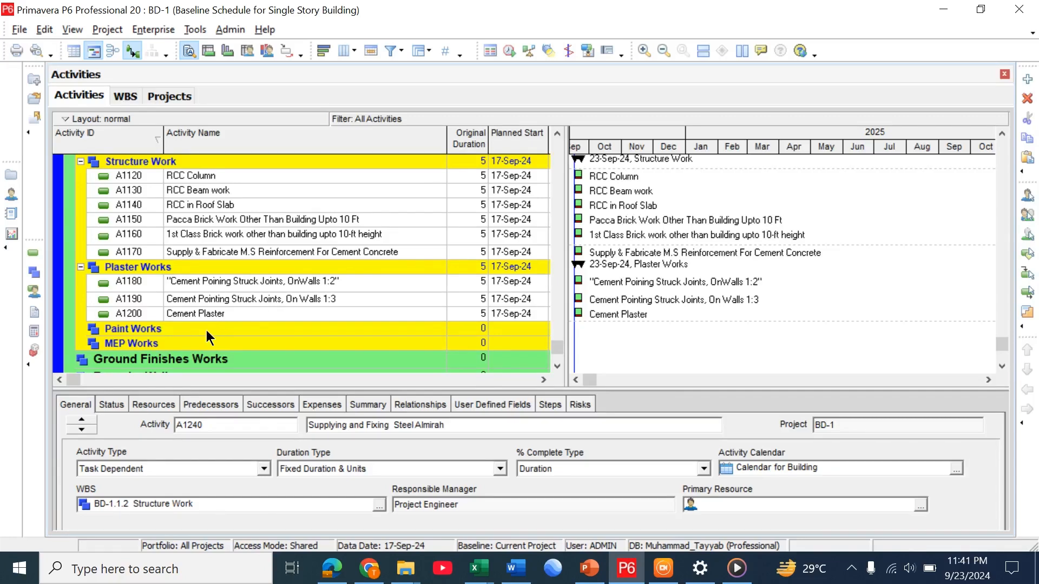
scroll(206, 330, down, 5)
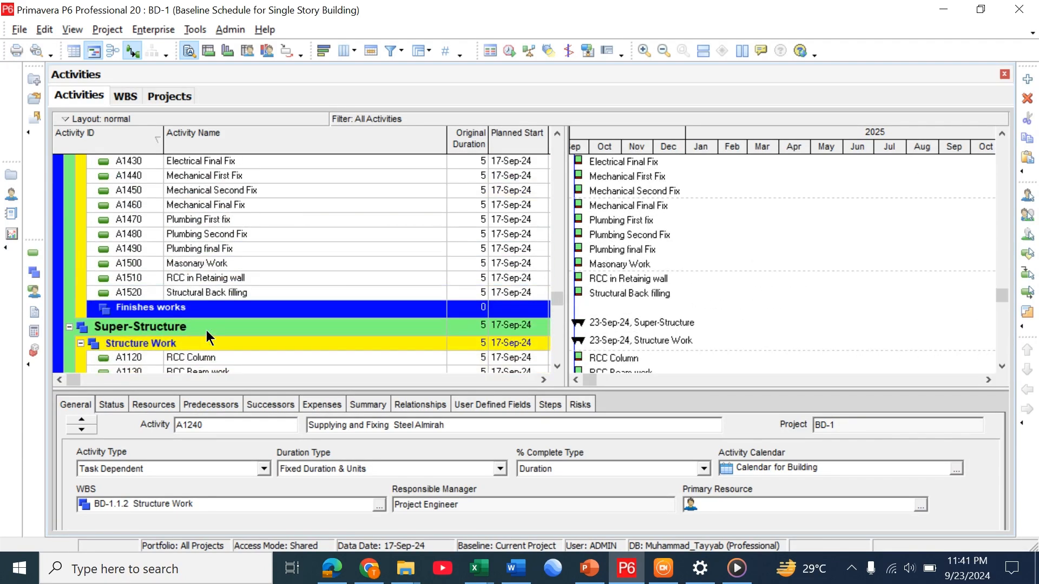
scroll(219, 333, up, 7)
scroll(217, 335, down, 12)
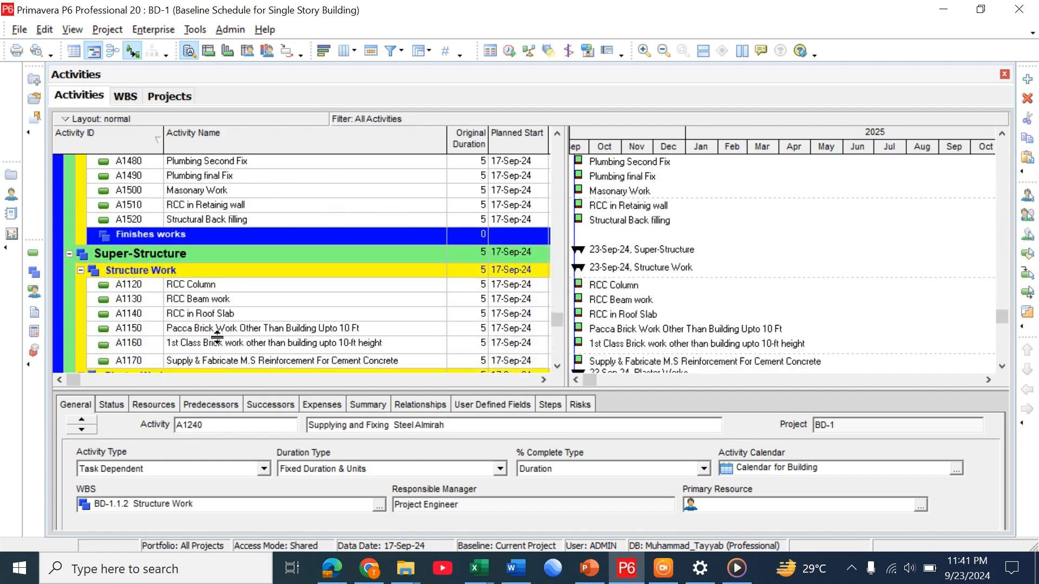
scroll(217, 337, up, 5)
click(247, 293)
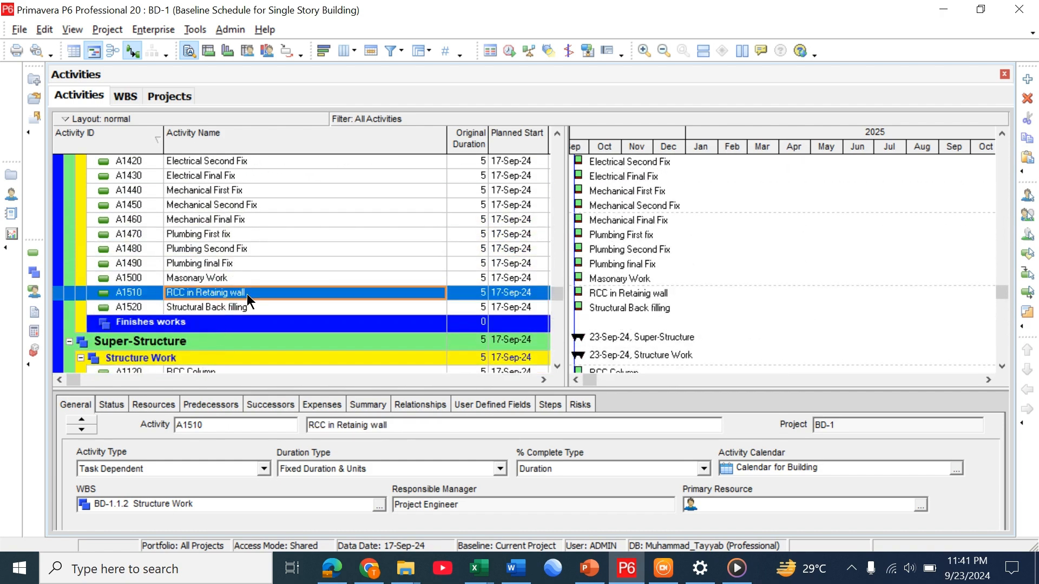
click(126, 100)
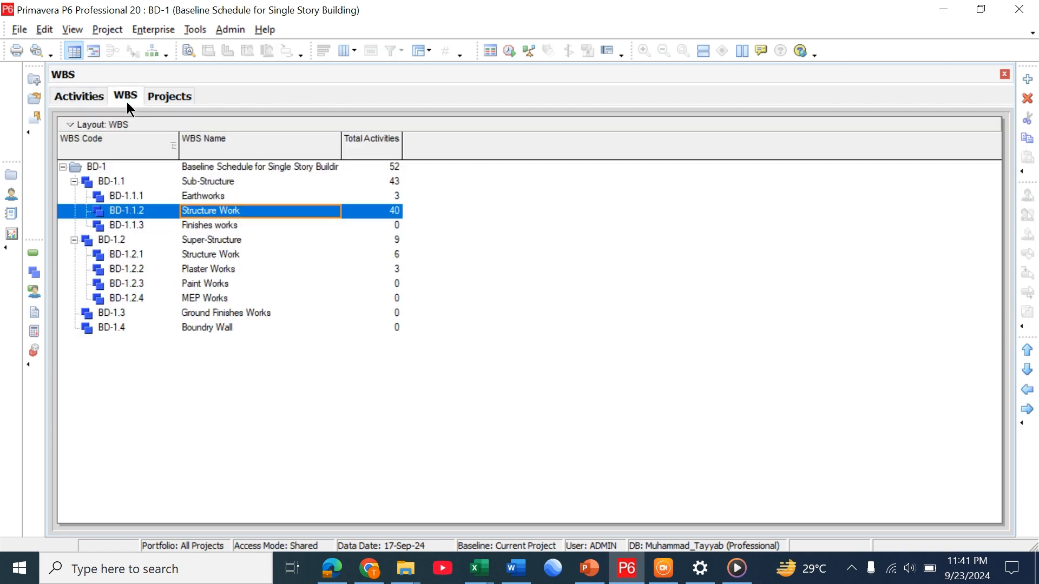
click(208, 225)
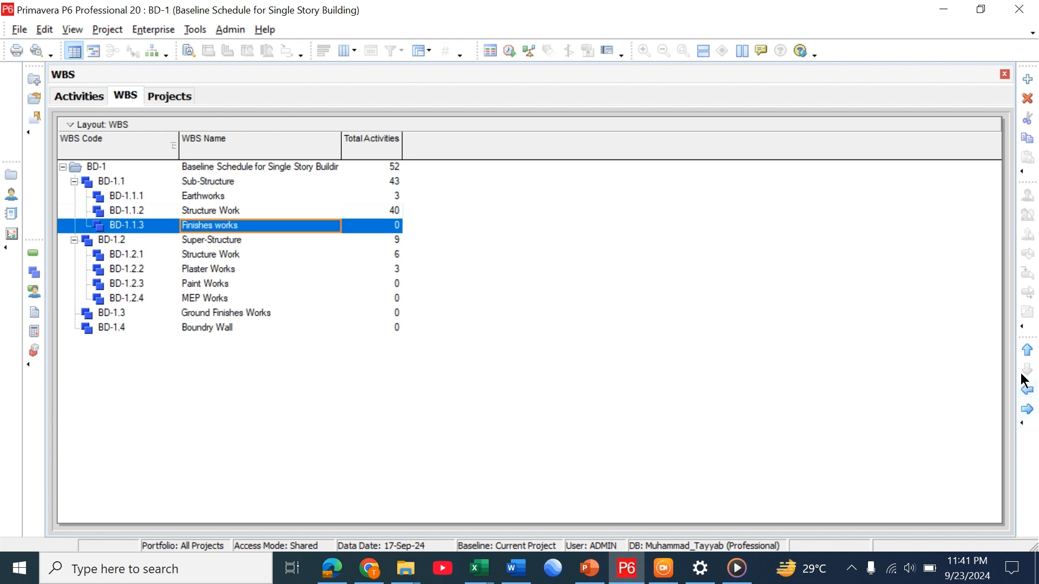
click(1027, 389)
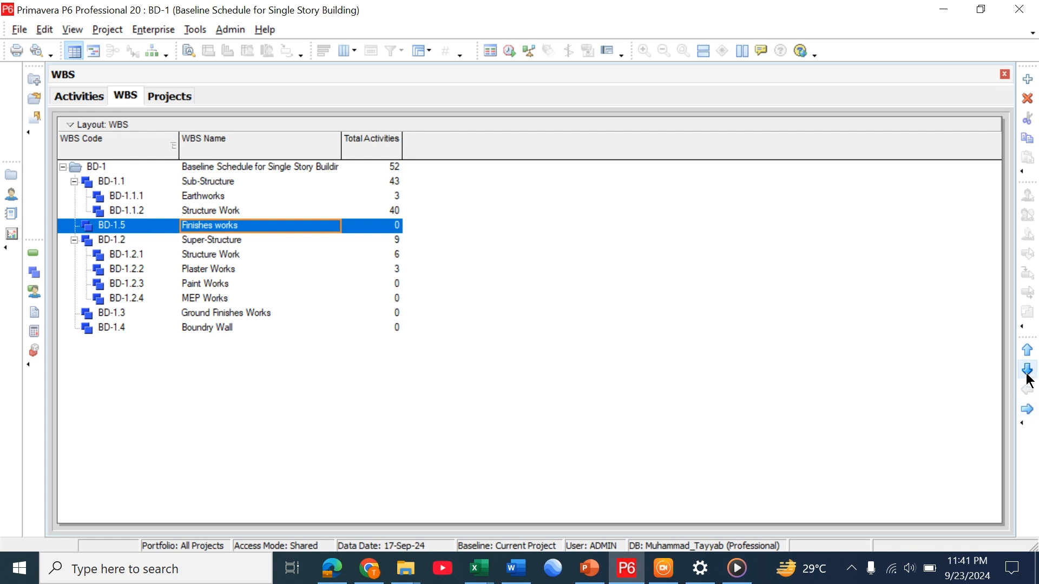
click(1027, 372)
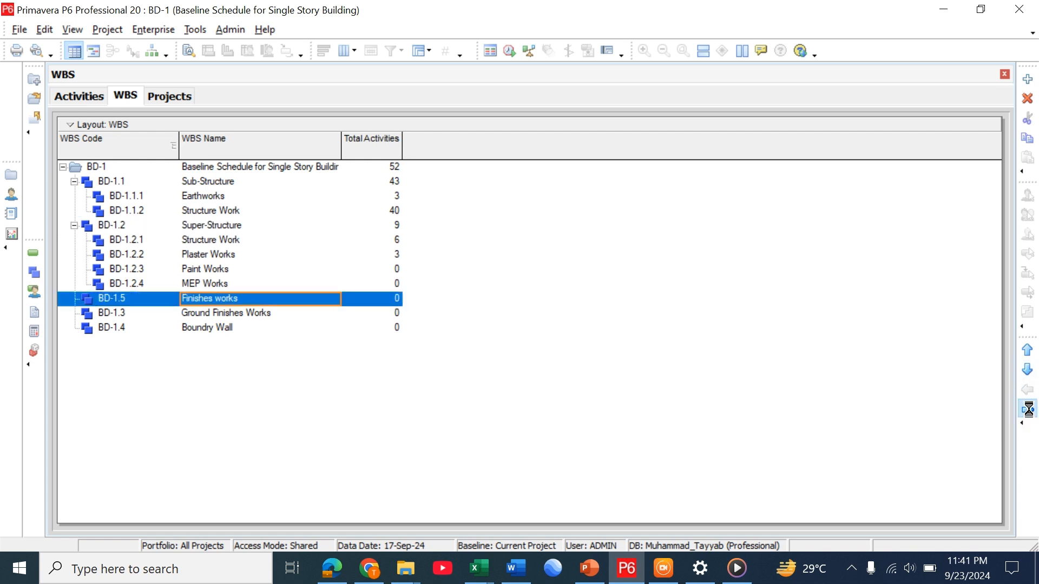
click(1027, 409)
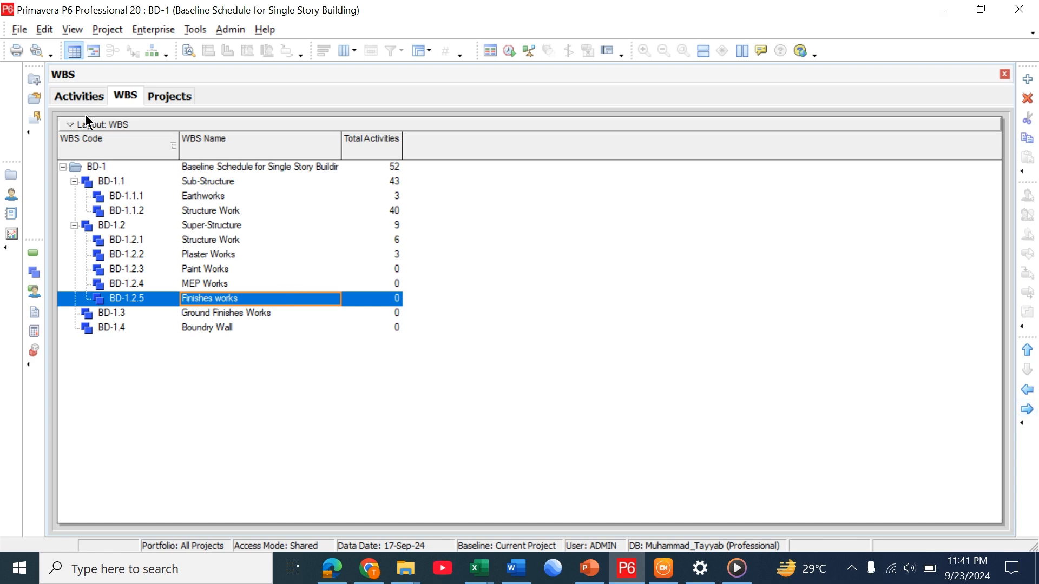
Step: Check the placement of the Finishes works WBS in both the activity list and the WBS hierarchy, ending in the activity list
click(79, 96)
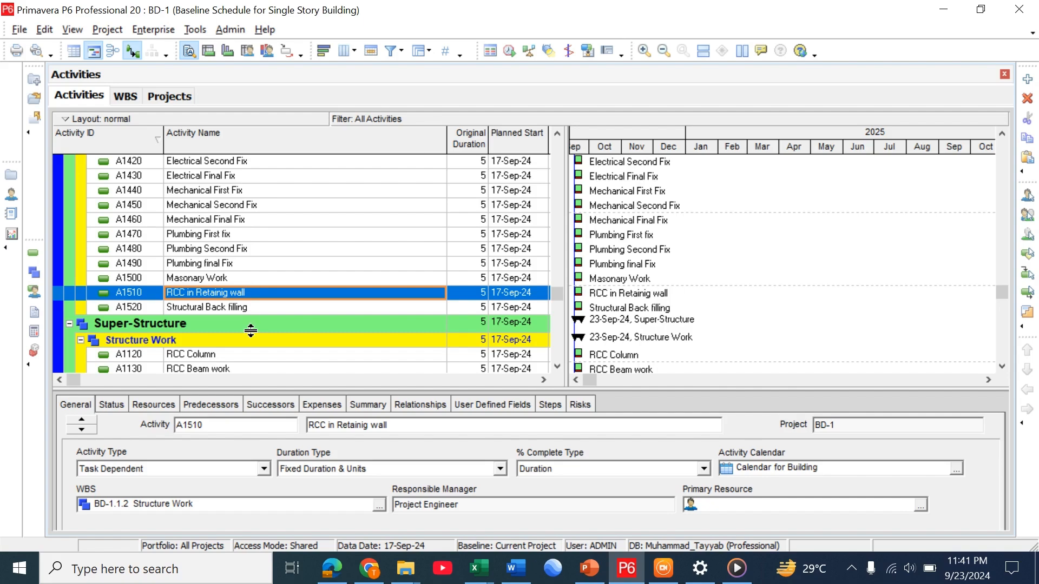
scroll(251, 328, down, 5)
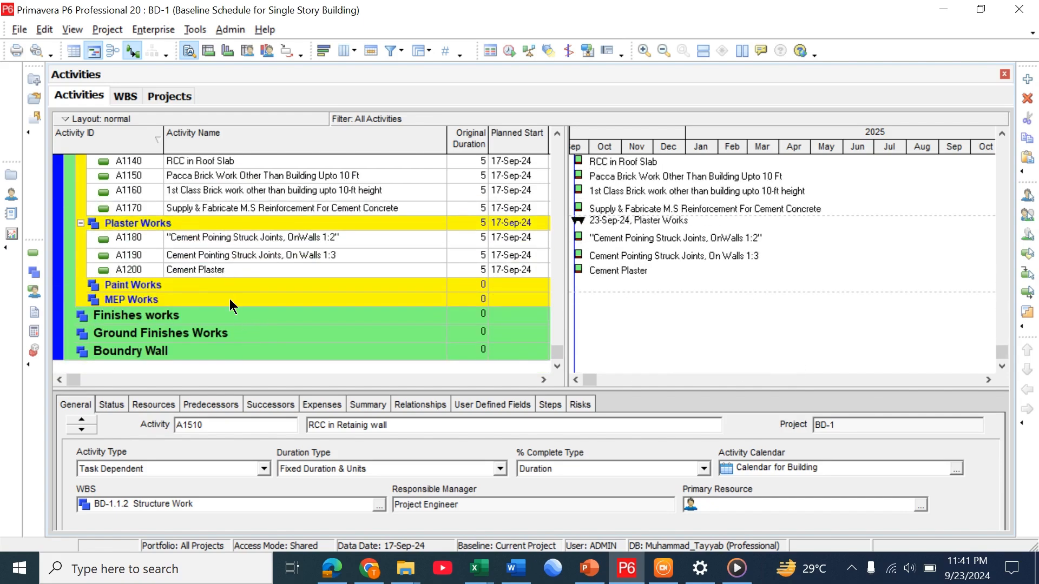
scroll(229, 299, up, 3)
scroll(264, 258, down, 3)
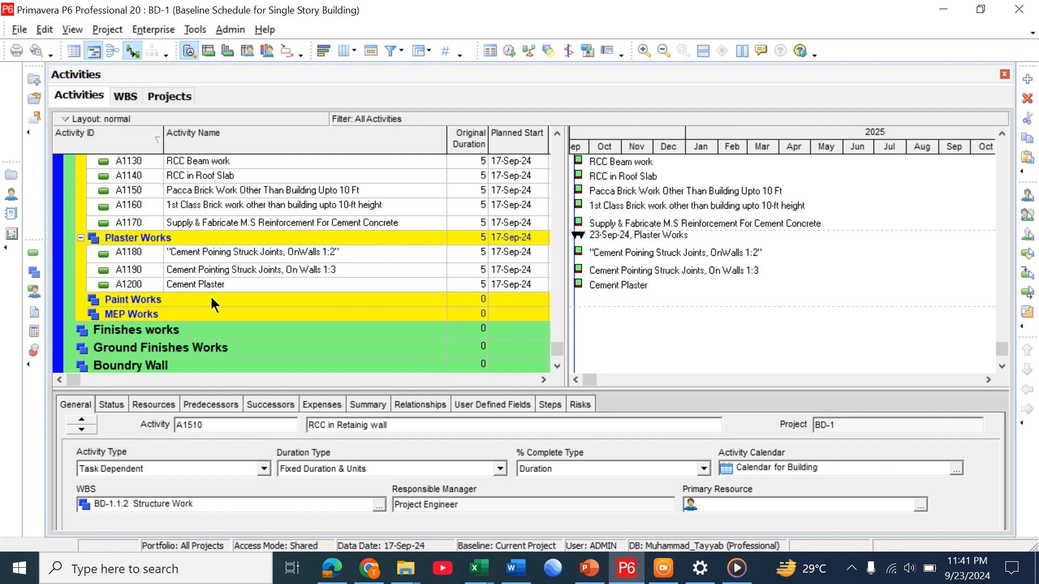
click(188, 330)
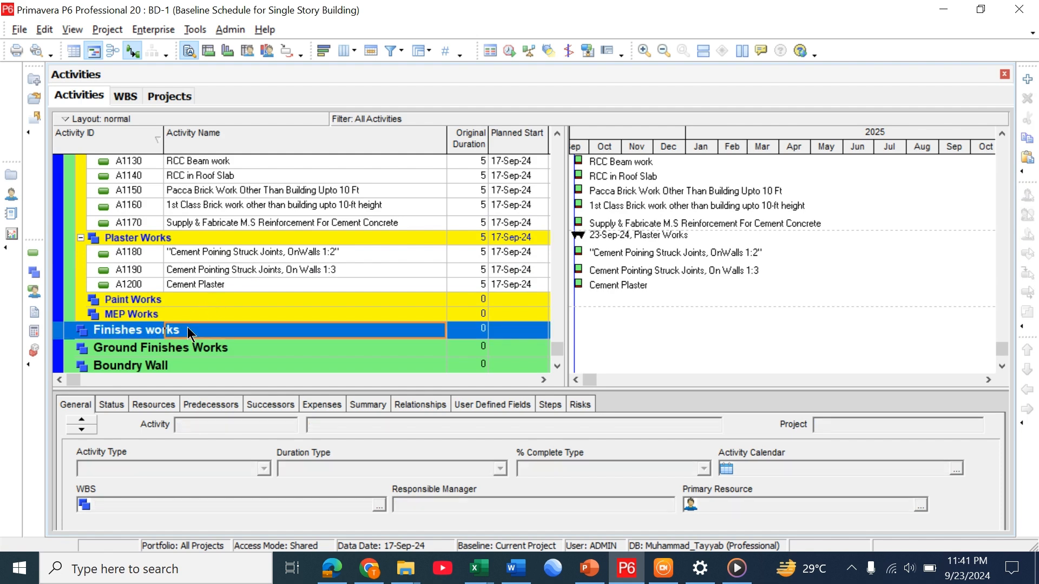
click(126, 98)
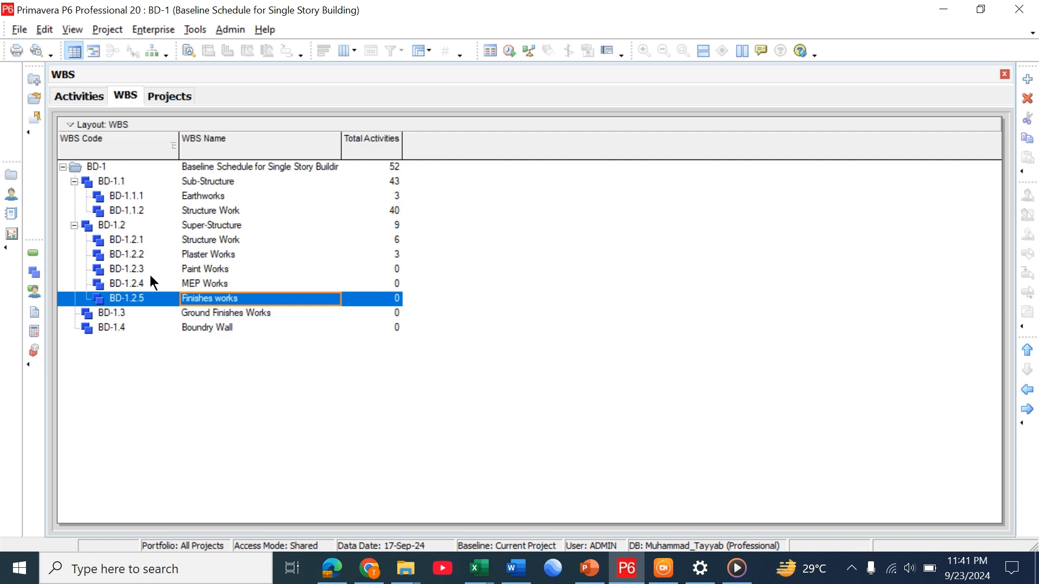
click(85, 97)
scroll(266, 301, down, 2)
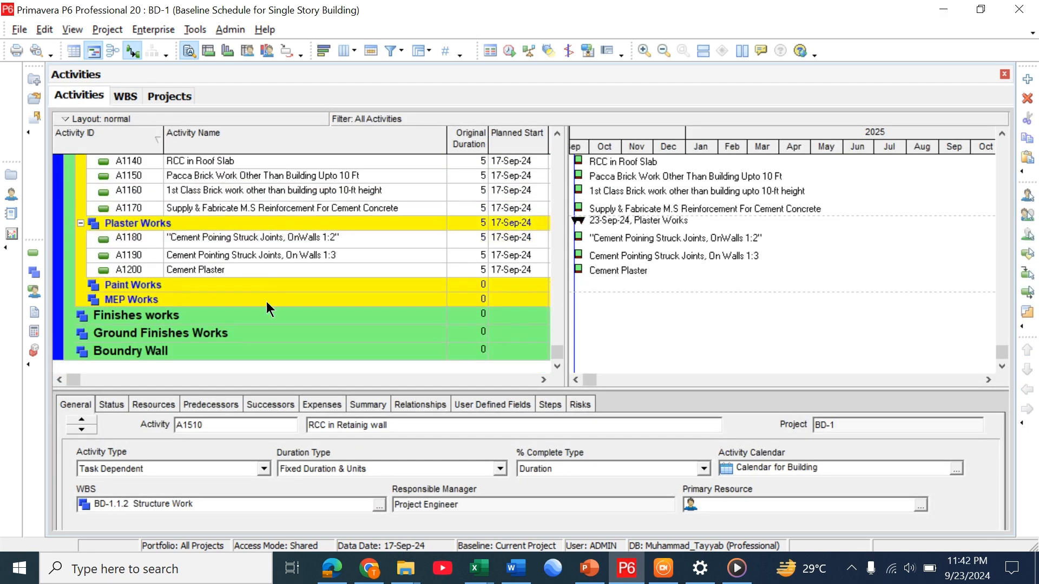
click(236, 314)
key(ctrl+v)
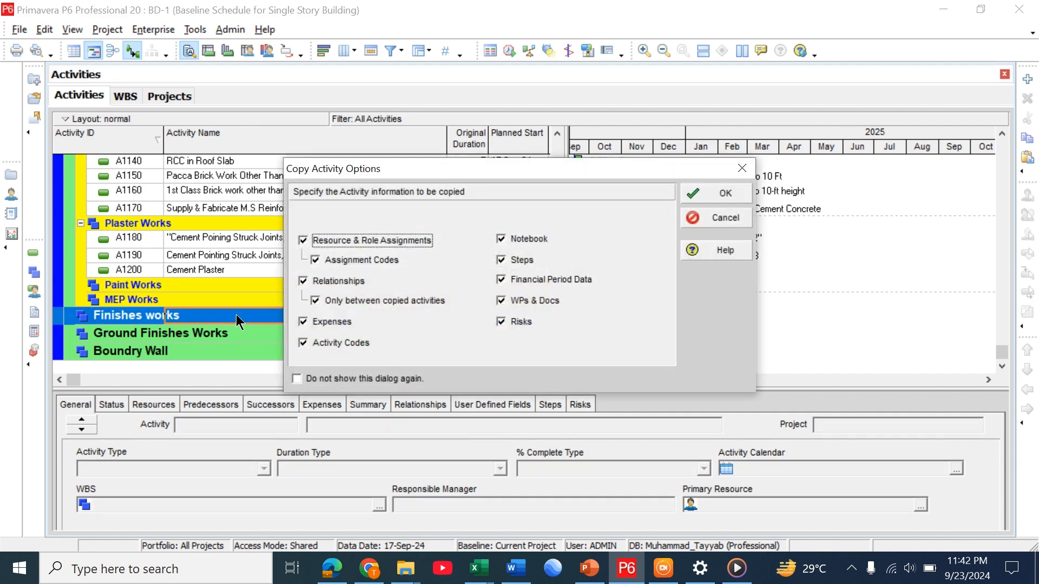
click(739, 161)
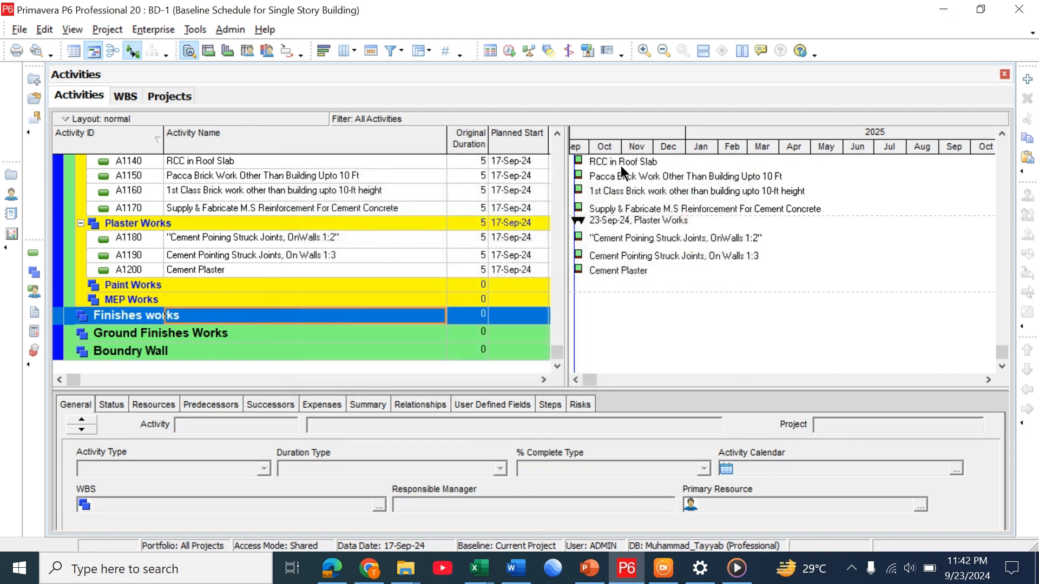
Step: Copy activities A1210 through A1240 from Structure Work under Sub-Structure and paste them into the Finishes works WBS with the default copy options
scroll(311, 199, up, 2)
scroll(311, 199, down, 10)
scroll(310, 199, up, 3)
scroll(311, 200, up, 2)
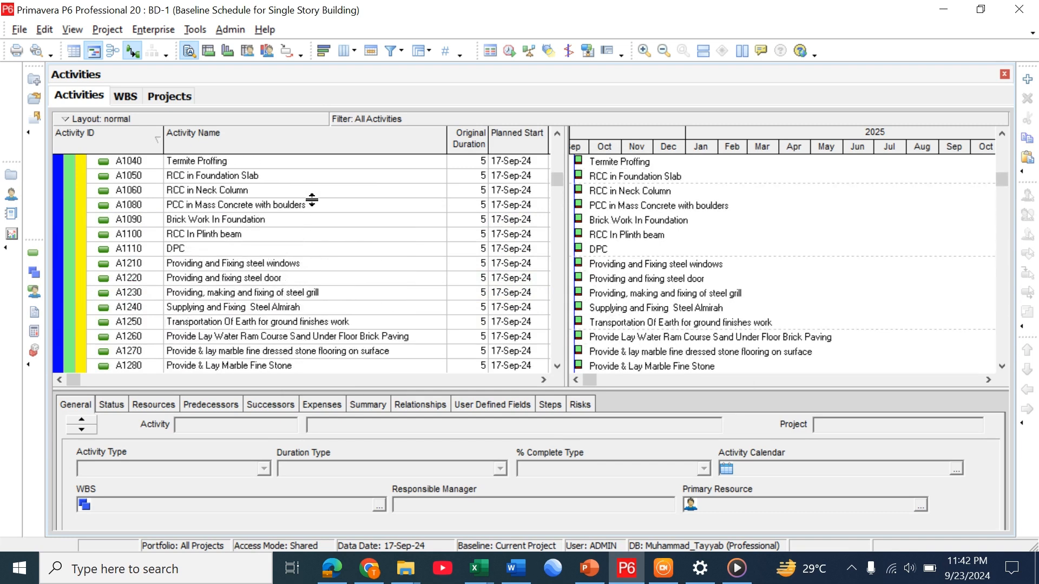
click(290, 263)
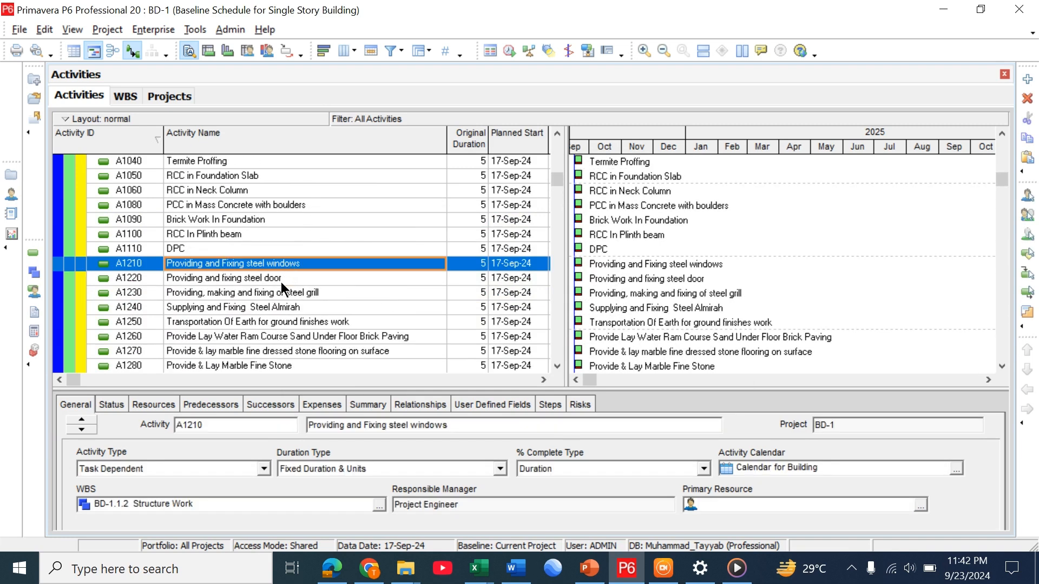
shift+click(256, 307)
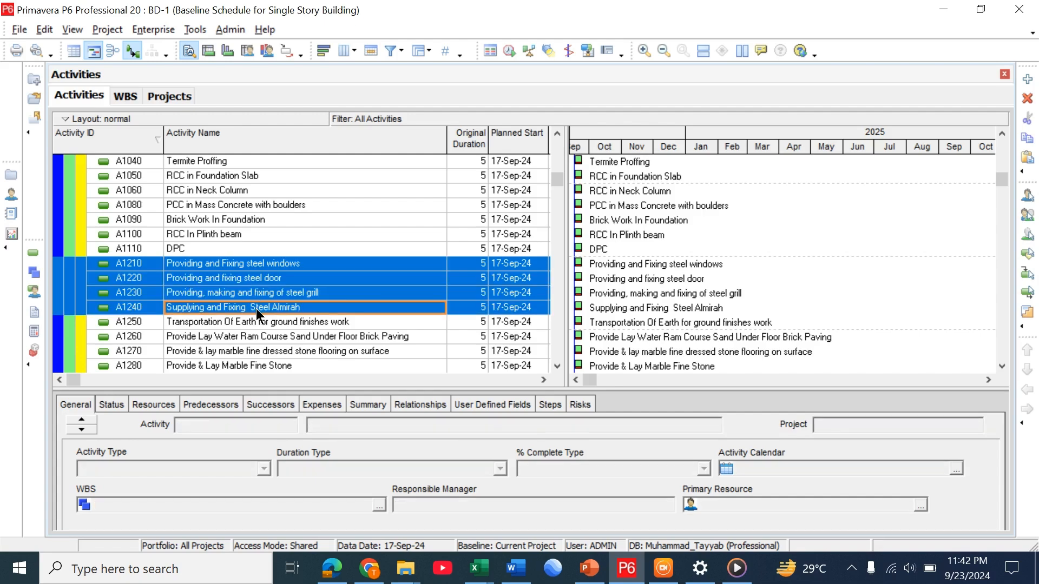
scroll(256, 309, down, 14)
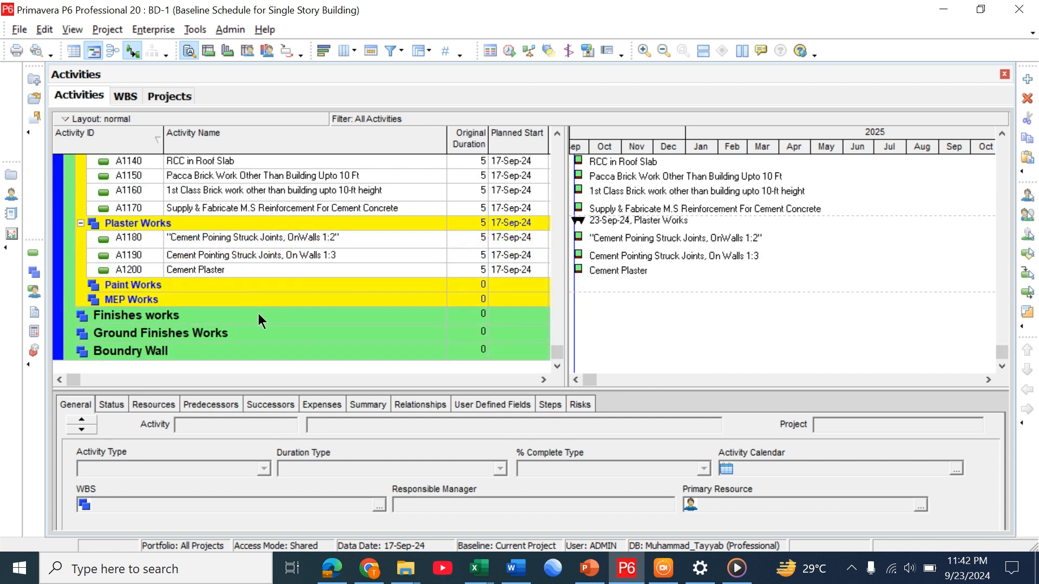
click(260, 320)
right_click(259, 320)
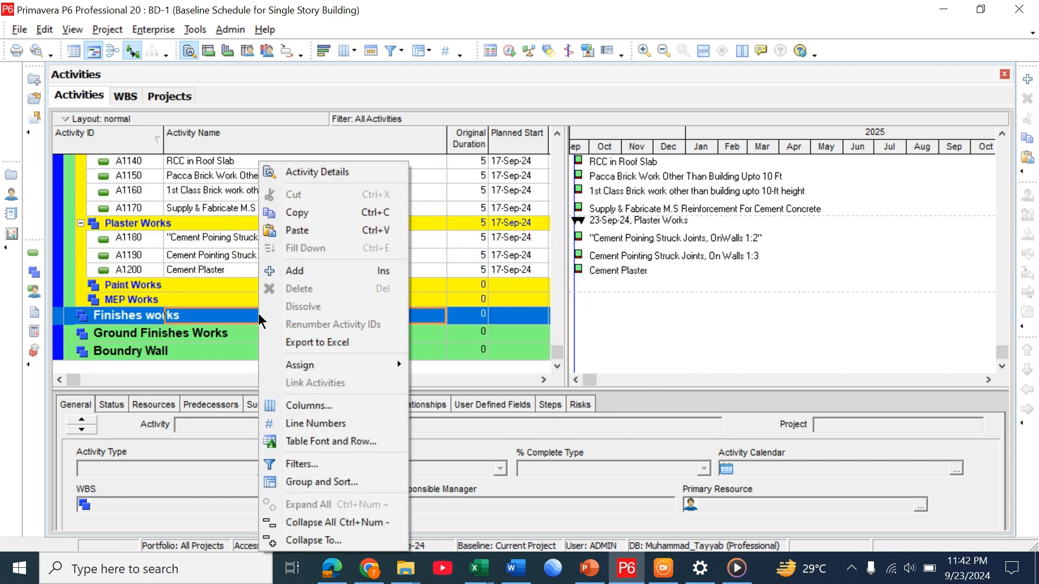
click(215, 317)
key(ctrl+v)
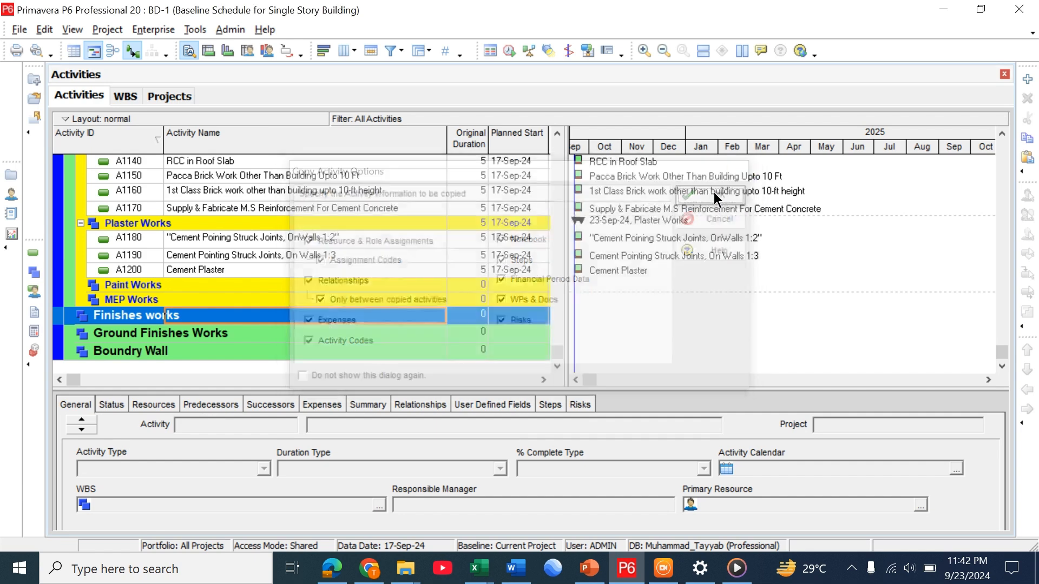
click(714, 192)
click(720, 179)
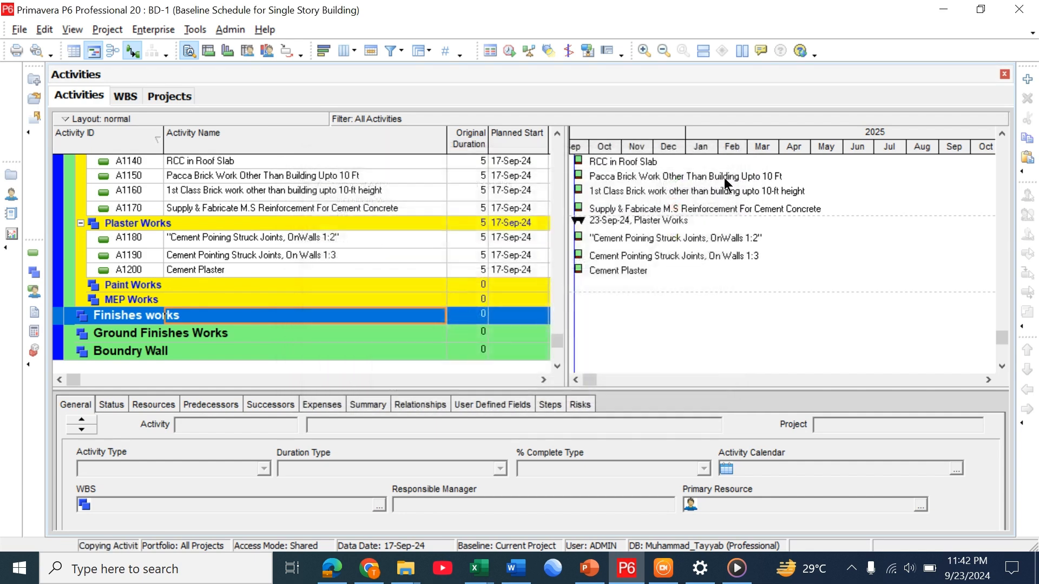
scroll(283, 333, down, 1)
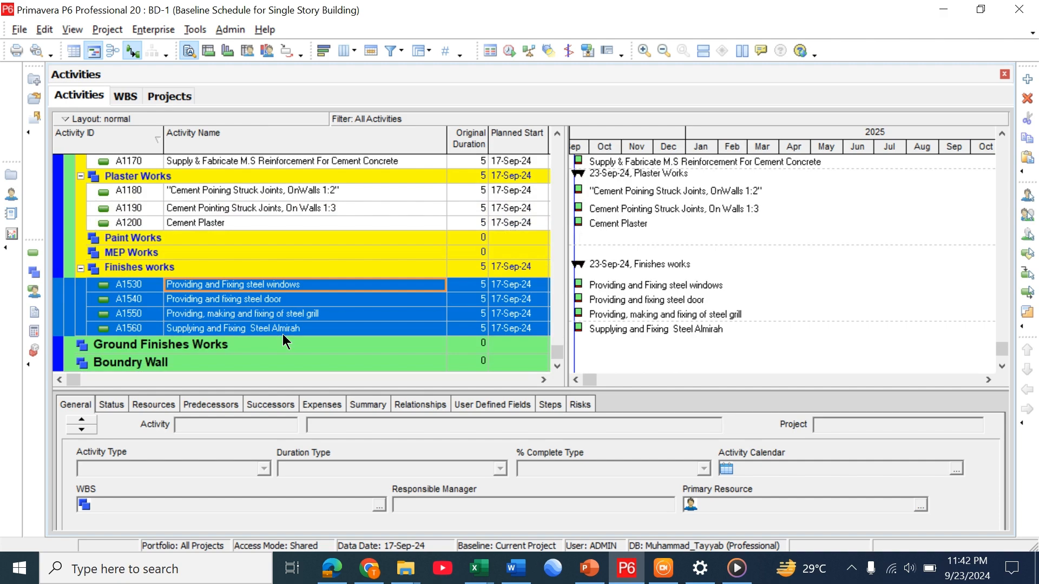
Step: Delete the original activity A1240 Supplying and Fixing Steel Almirah from Structure Work under Sub-Structure
click(350, 254)
scroll(351, 255, up, 10)
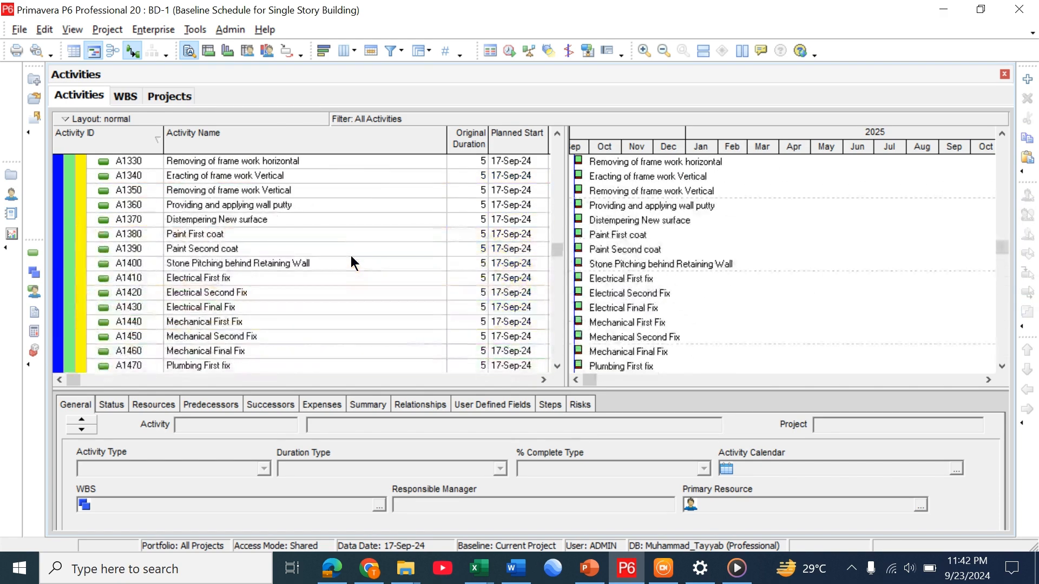
scroll(351, 255, down, 3)
scroll(351, 256, up, 3)
scroll(351, 263, up, 1)
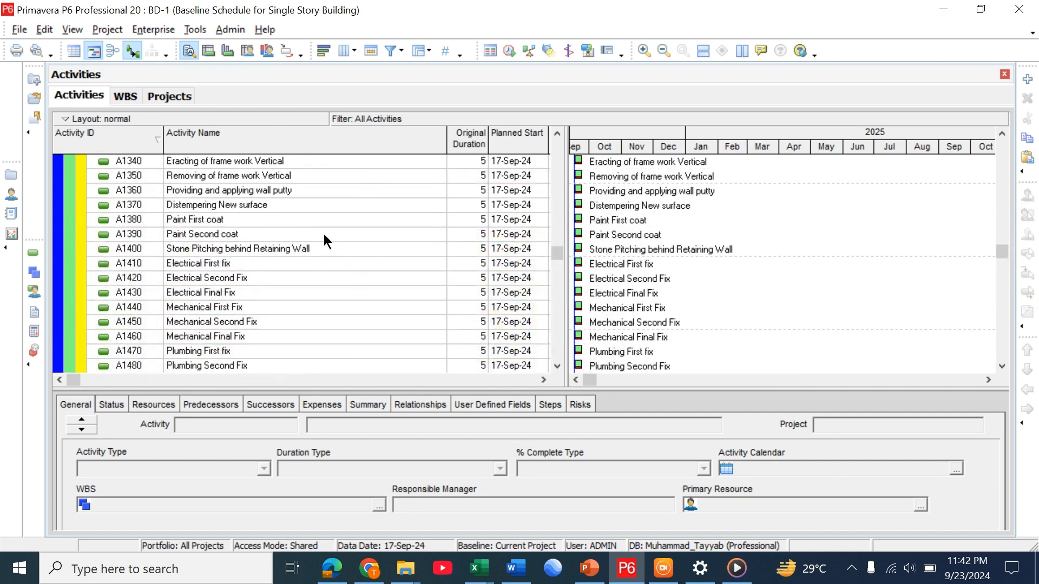
scroll(322, 239, up, 3)
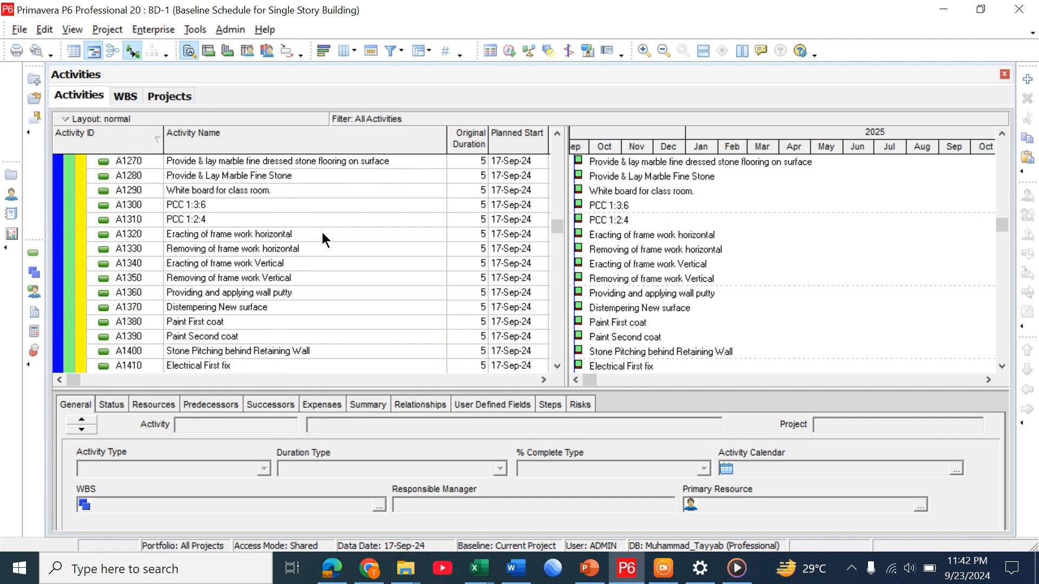
scroll(322, 239, up, 2)
scroll(323, 239, up, 1)
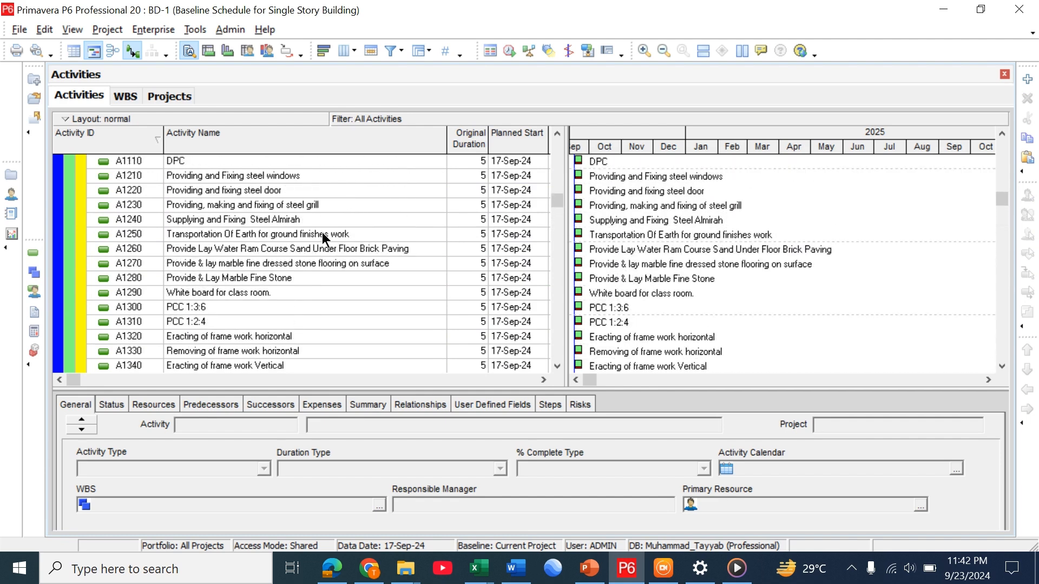
scroll(323, 232, up, 1)
click(284, 174)
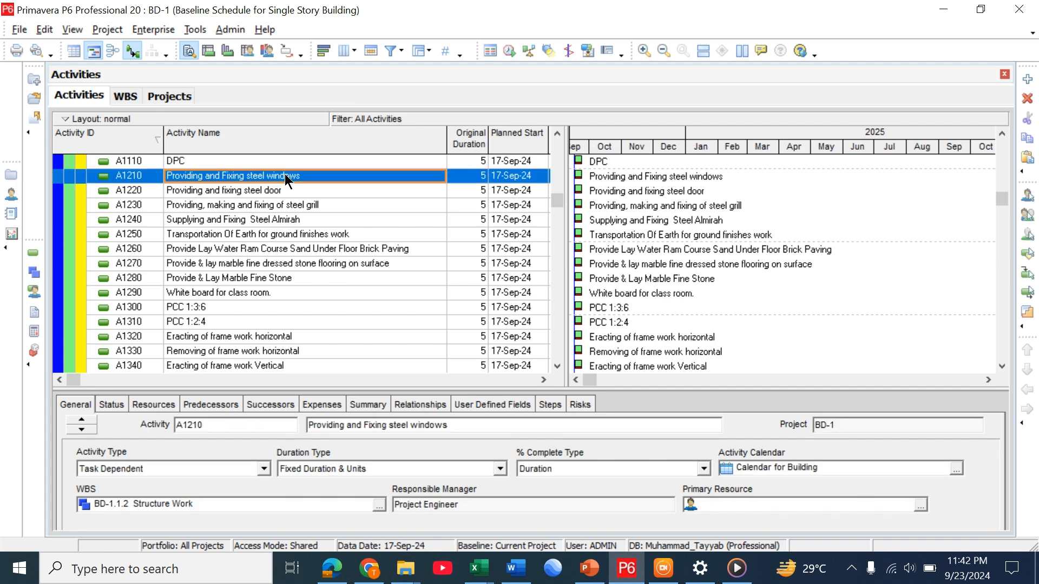
click(277, 217)
key(Delete)
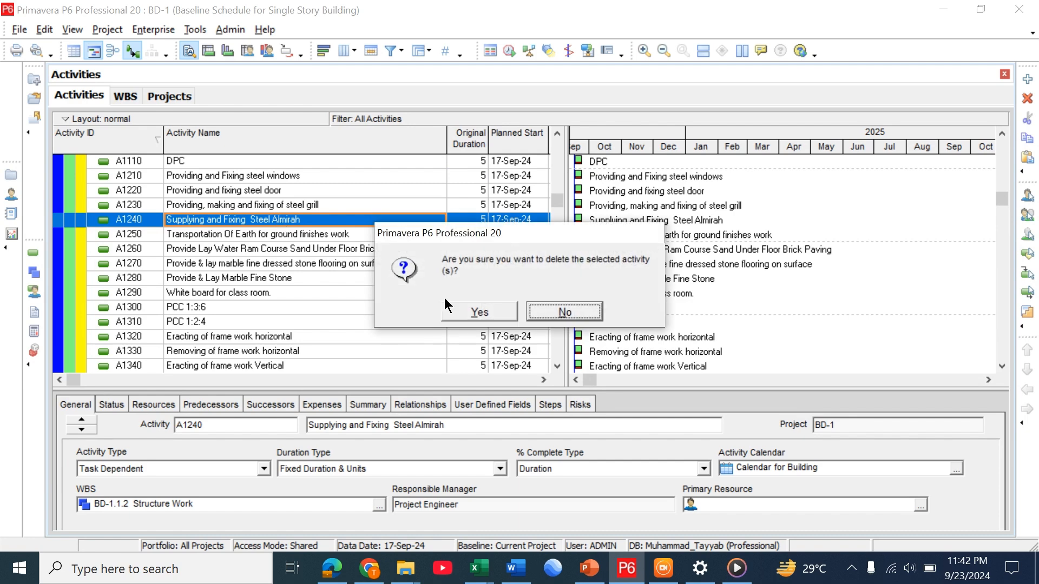
click(480, 313)
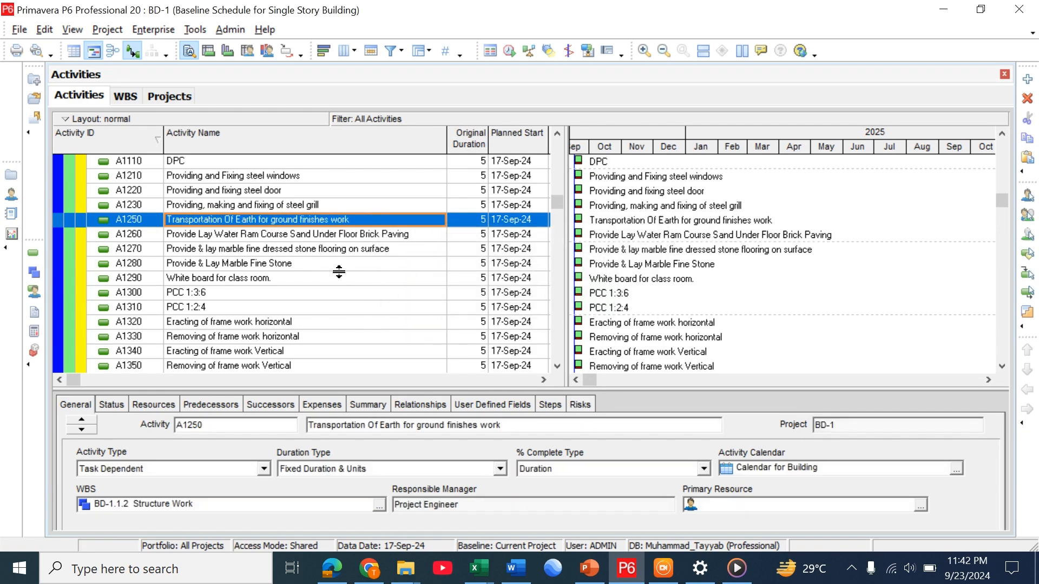
Step: Delete the original activities A1210 Providing and Fixing steel windows through A1230 Providing, making and fixing of steel grill from Structure Work under Sub-Structure
click(274, 175)
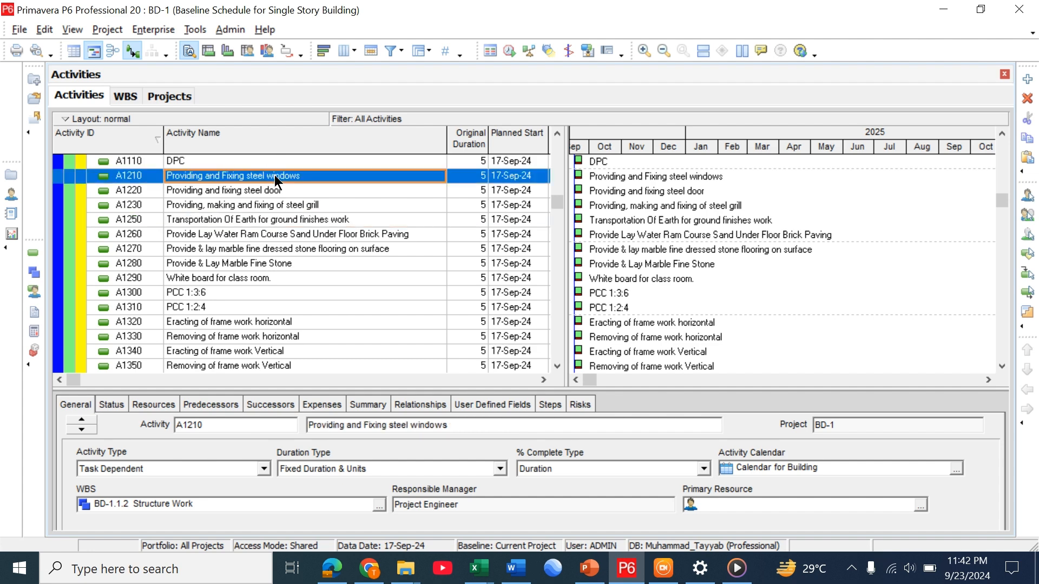
shift+click(262, 204)
scroll(261, 205, down, 5)
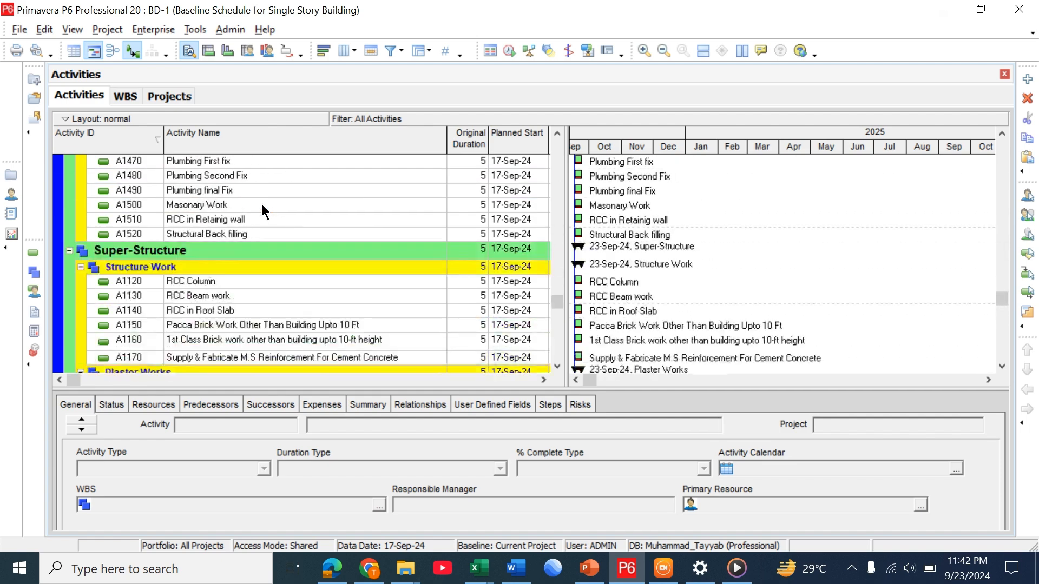
scroll(262, 212, down, 5)
scroll(263, 211, up, 1)
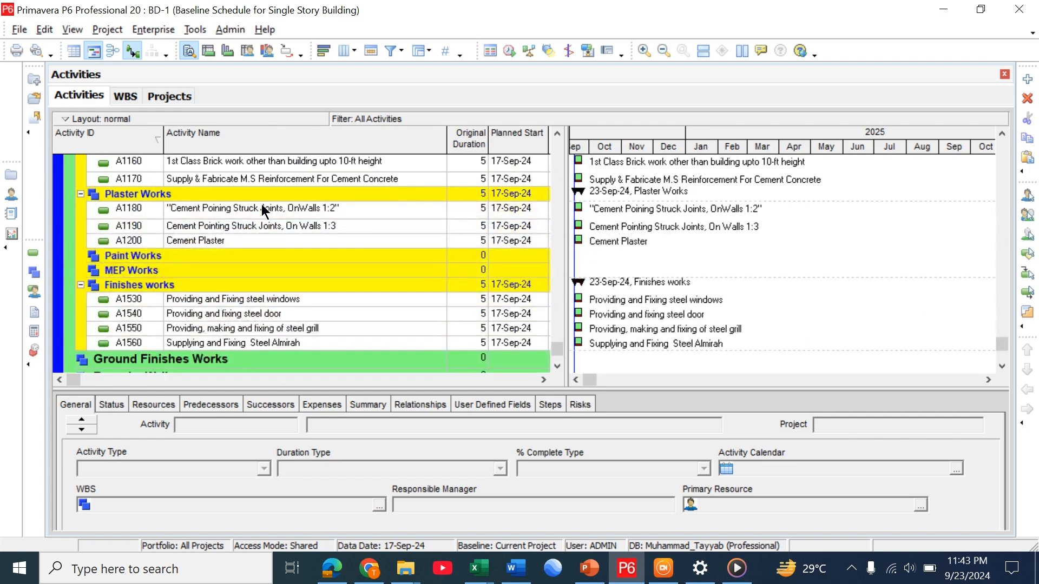
scroll(263, 208, up, 10)
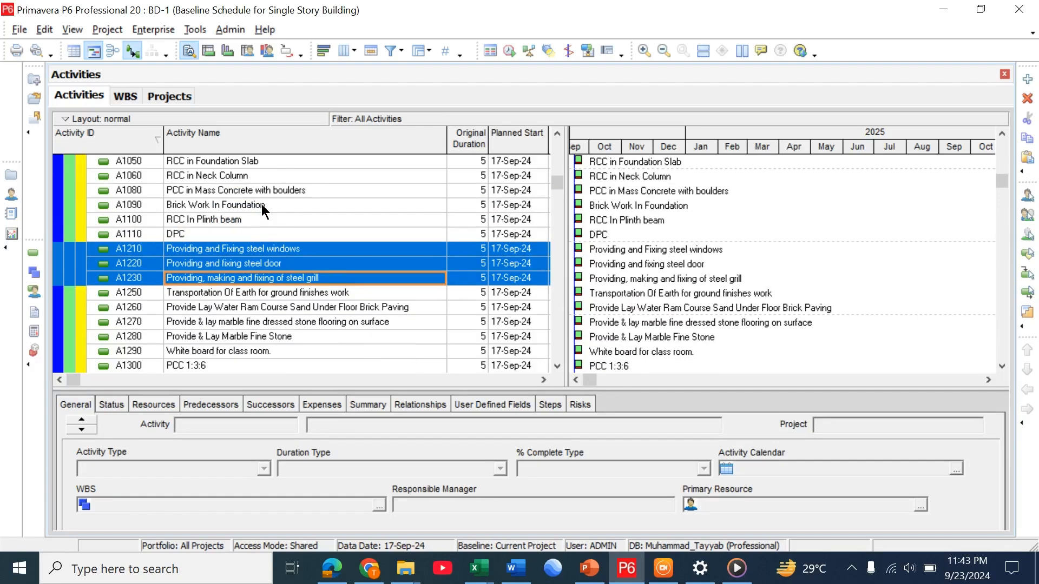
scroll(261, 203, down, 8)
scroll(261, 204, up, 3)
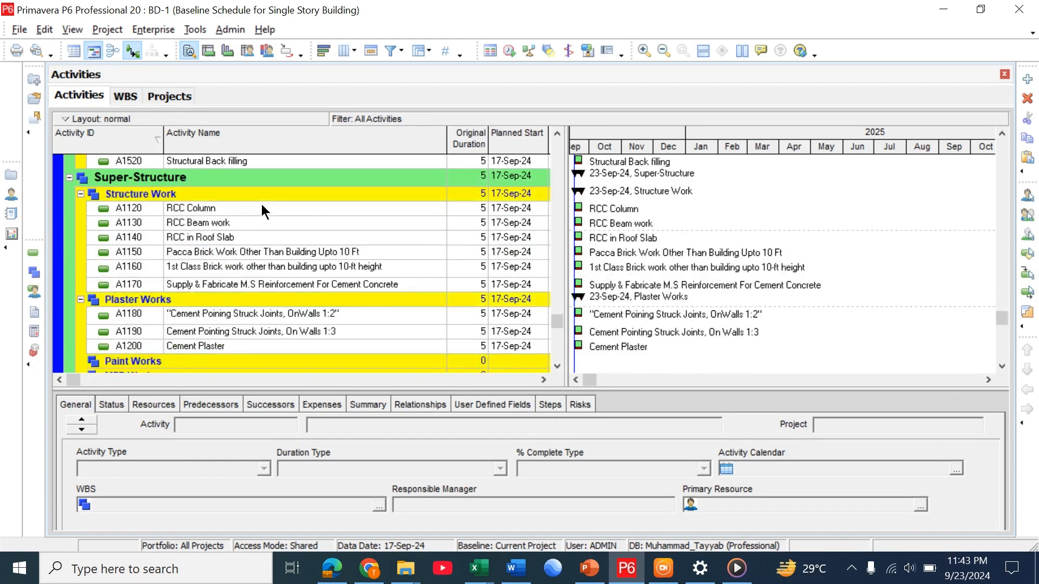
scroll(261, 205, down, 3)
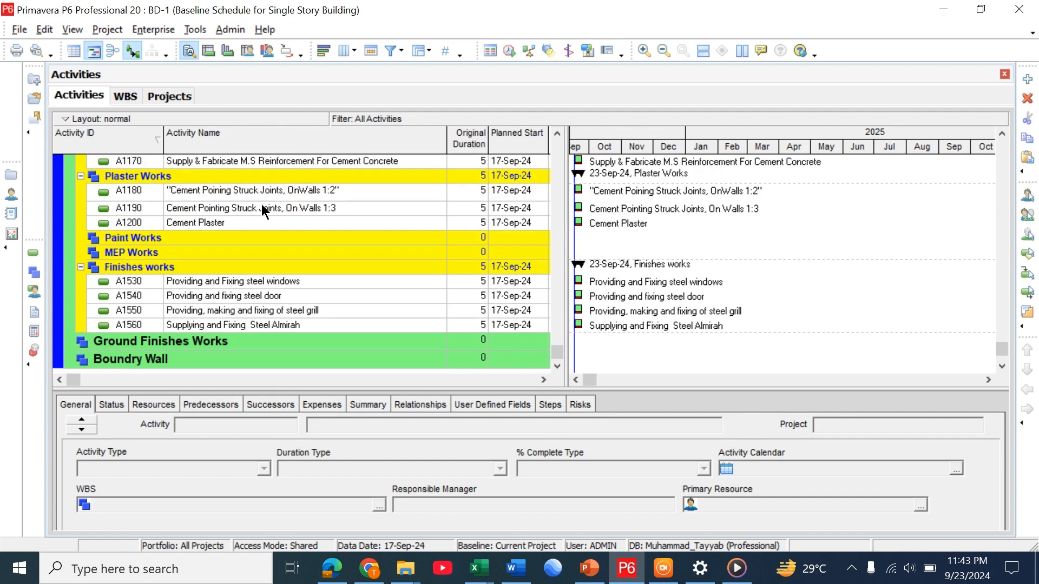
scroll(262, 205, up, 10)
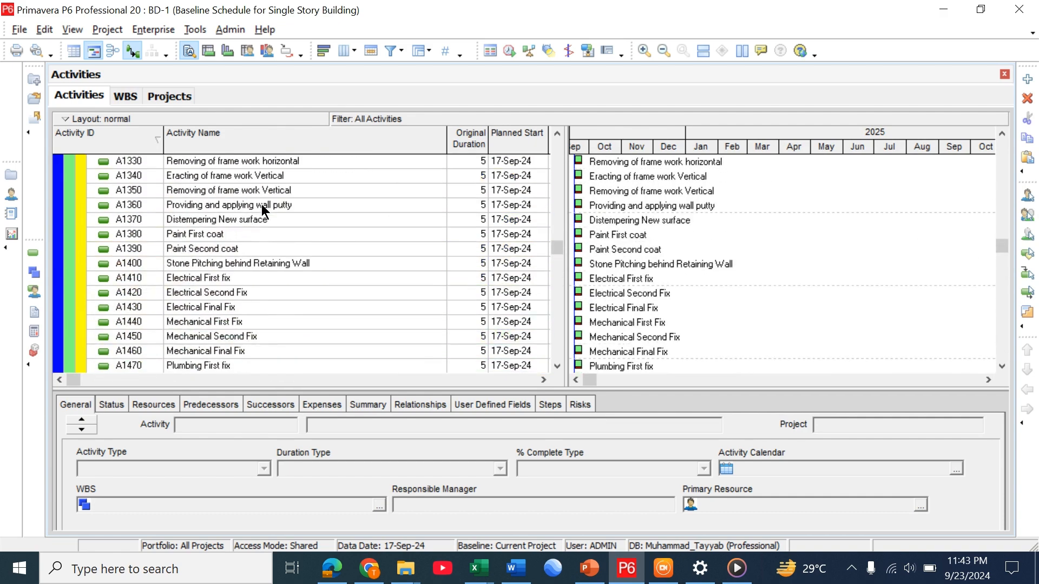
key(Delete)
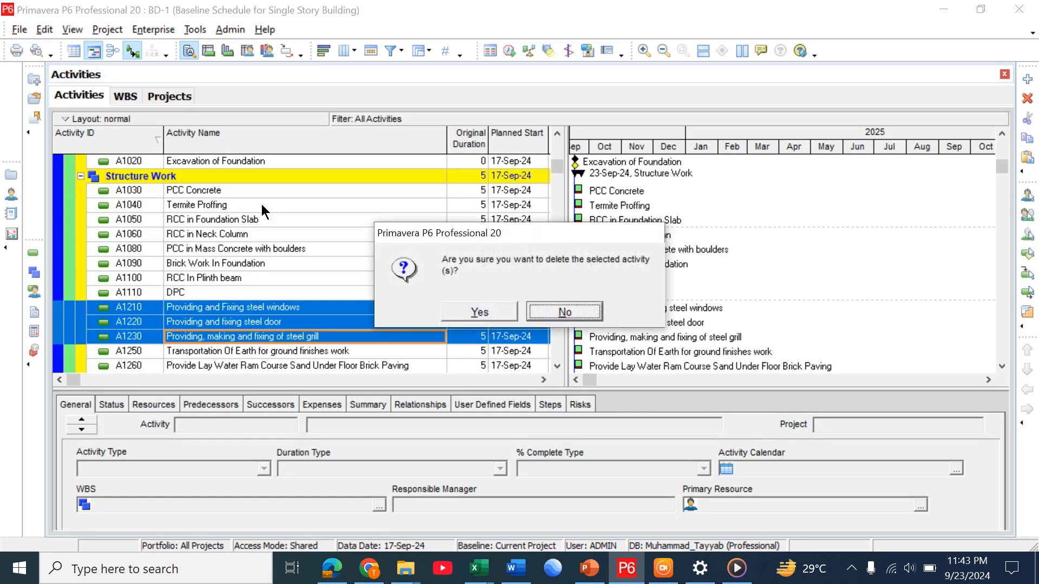
click(477, 312)
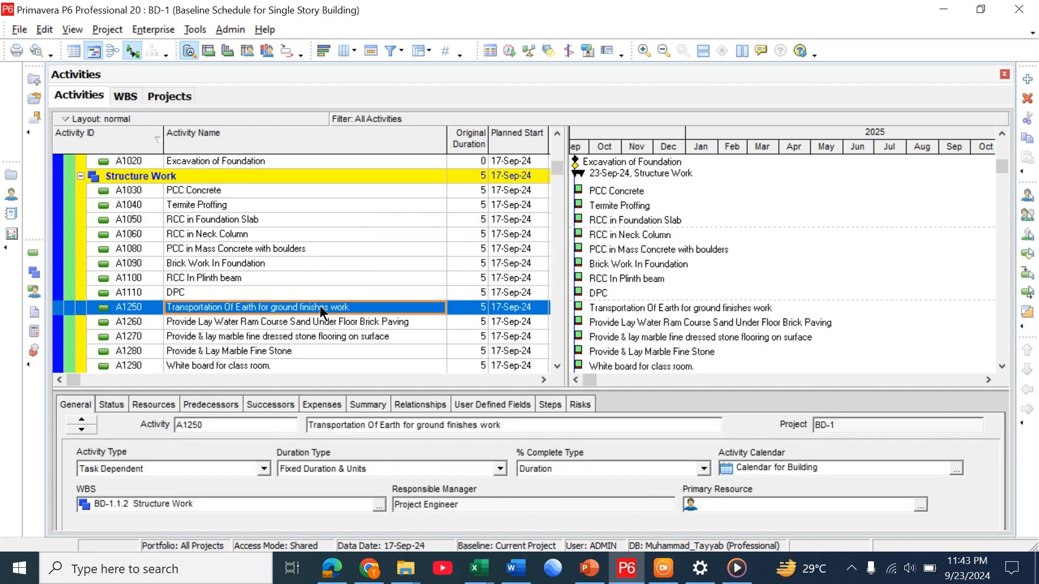
Step: Move activities A1410 Electrical First fix through A1490 Plumbing final Fix from Structure Work under Sub-Structure into the MEP Works WBS
scroll(306, 313, down, 5)
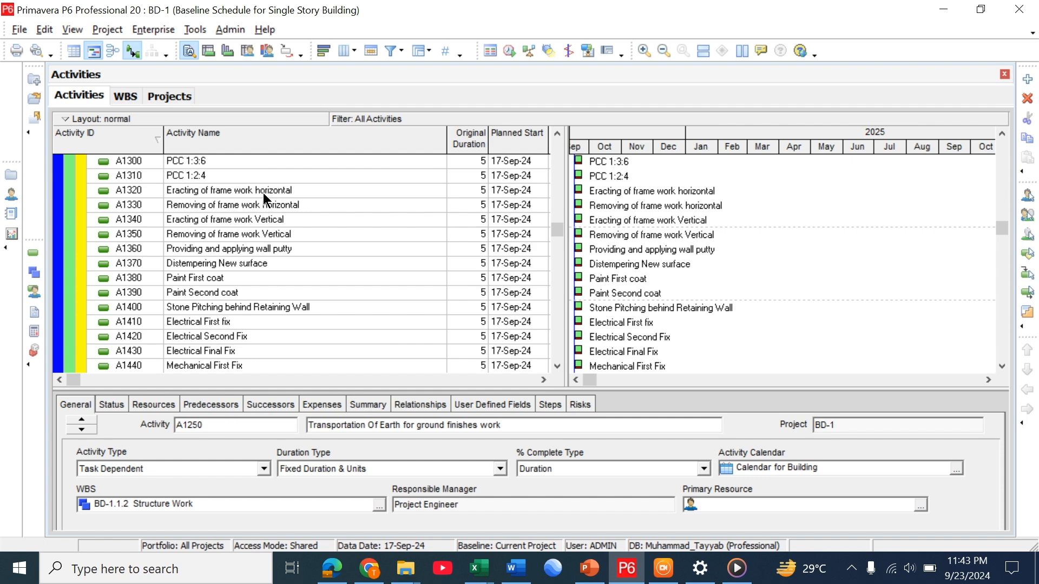
scroll(274, 276, down, 5)
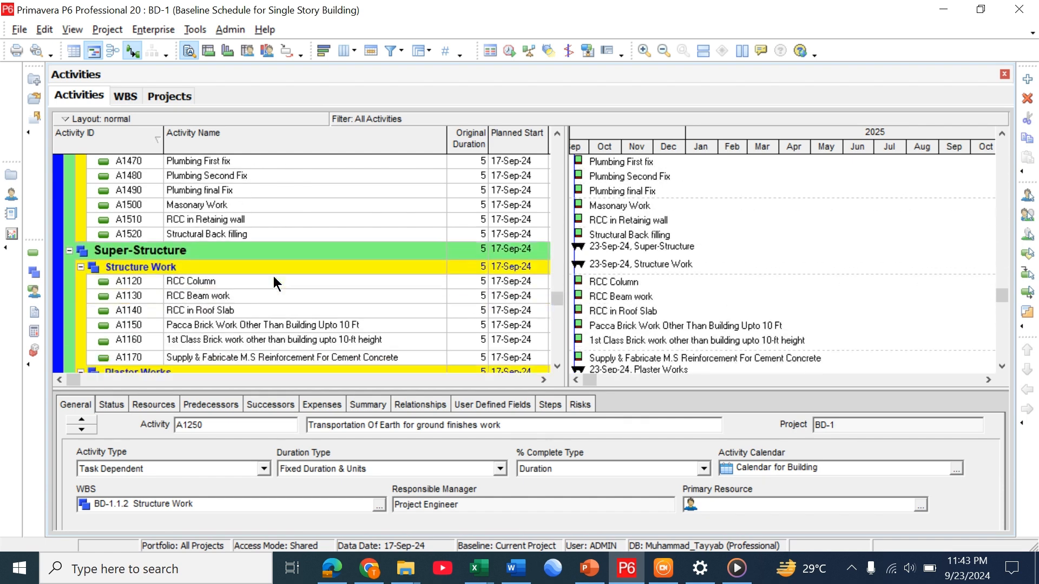
scroll(274, 275, up, 3)
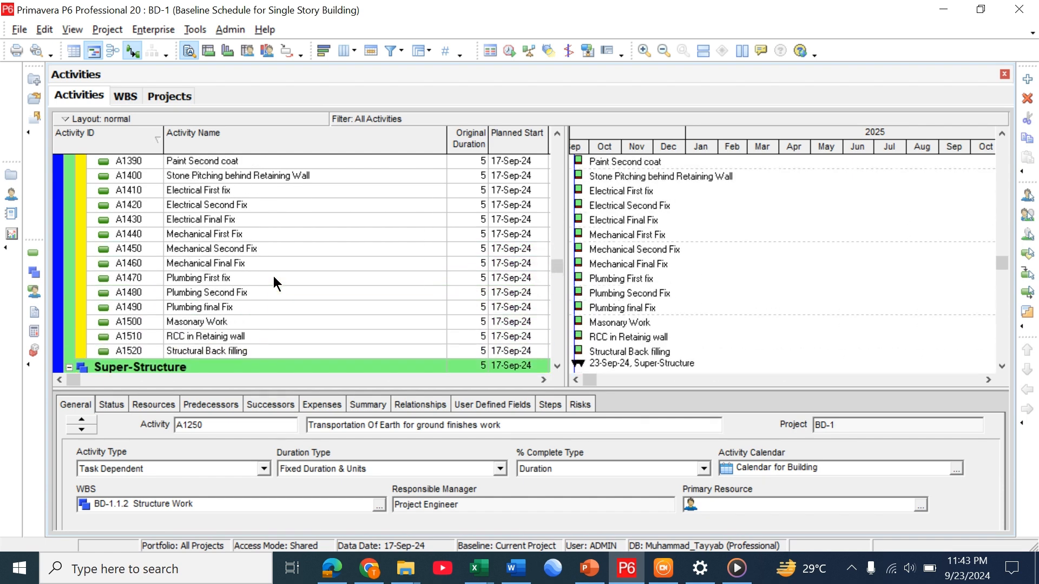
click(266, 189)
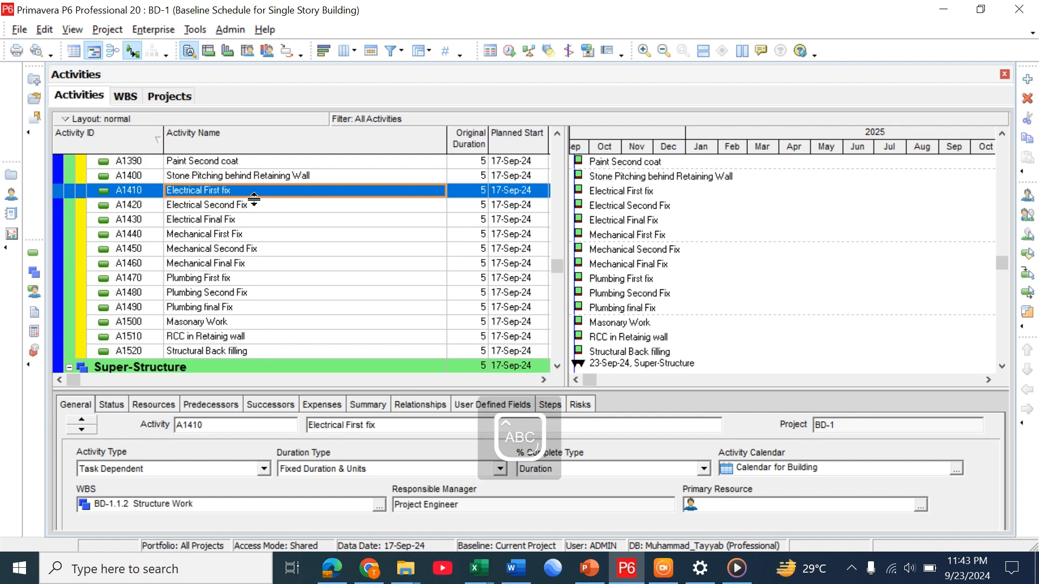
key(Caps_Lock)
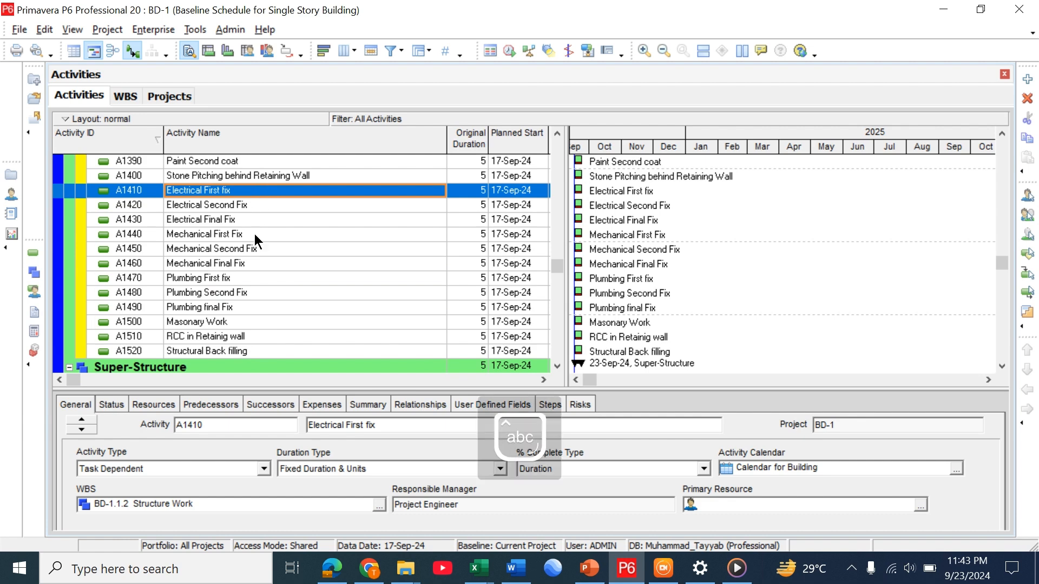
shift+click(235, 307)
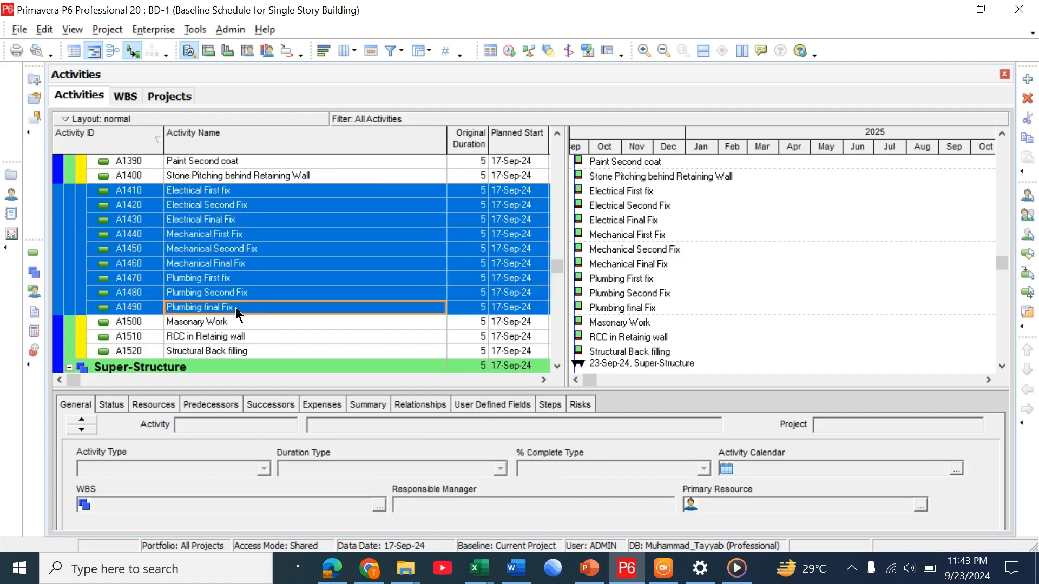
key(ctrl+x)
scroll(236, 307, down, 10)
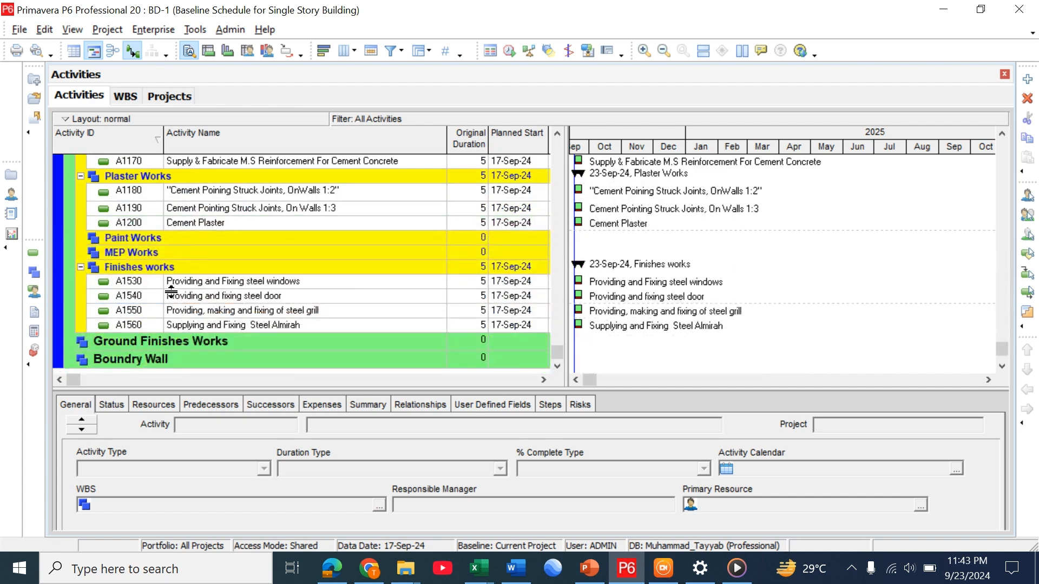
click(222, 251)
right_click(222, 251)
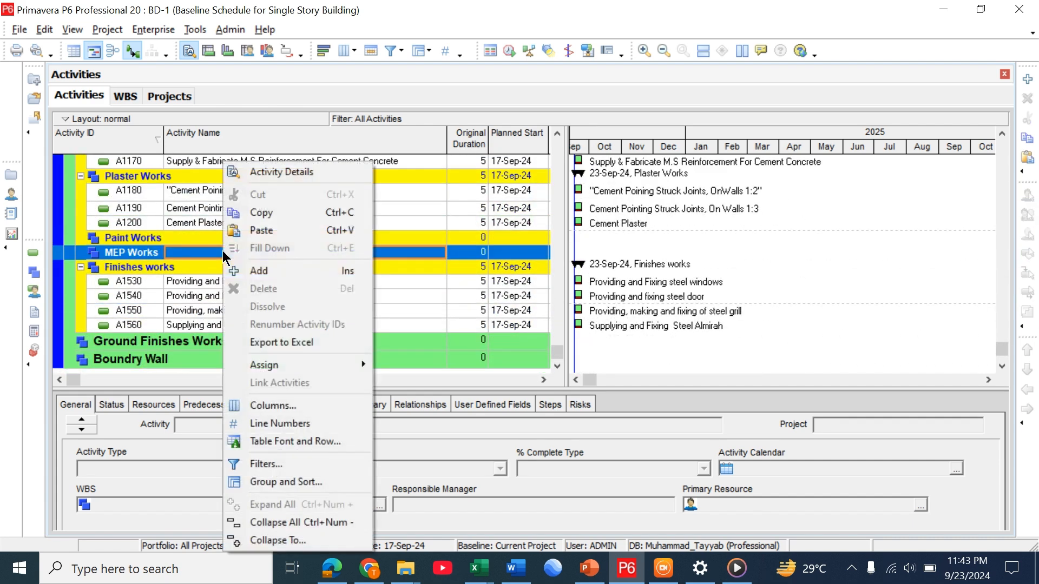
key(ctrl+v)
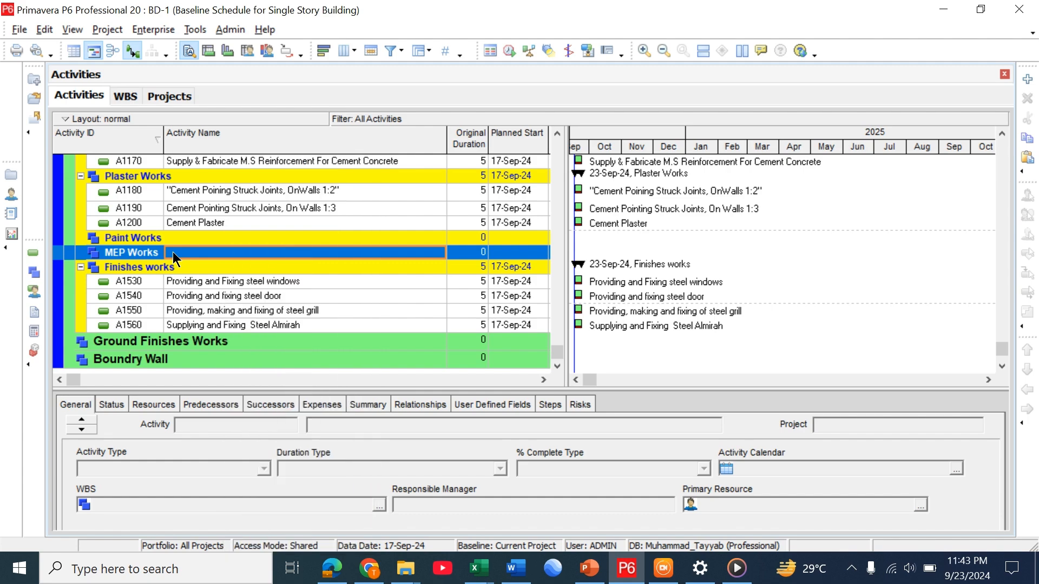
Step: Move activities A1360 Providing and applying wall putty through A1390 Paint Second coat from Structure Work under Sub-Structure into the Paint Works WBS
scroll(247, 248, up, 5)
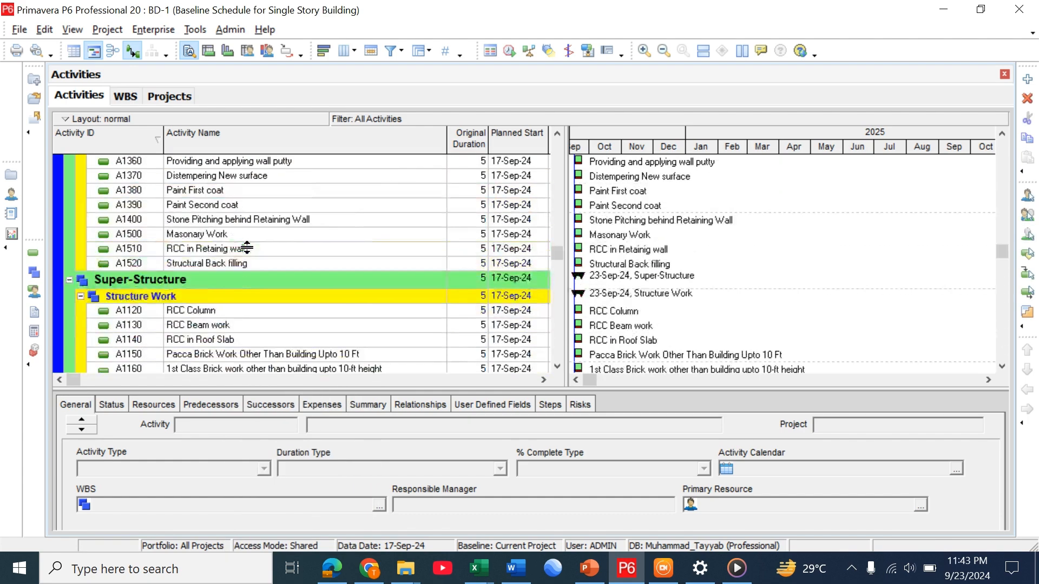
scroll(247, 248, up, 5)
scroll(247, 248, down, 10)
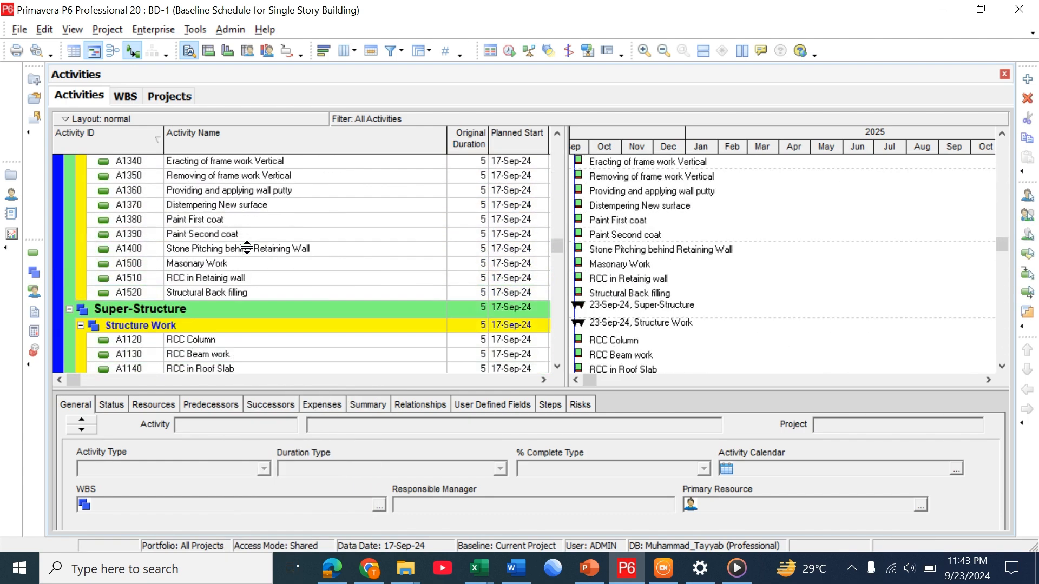
scroll(246, 247, up, 3)
scroll(247, 248, down, 3)
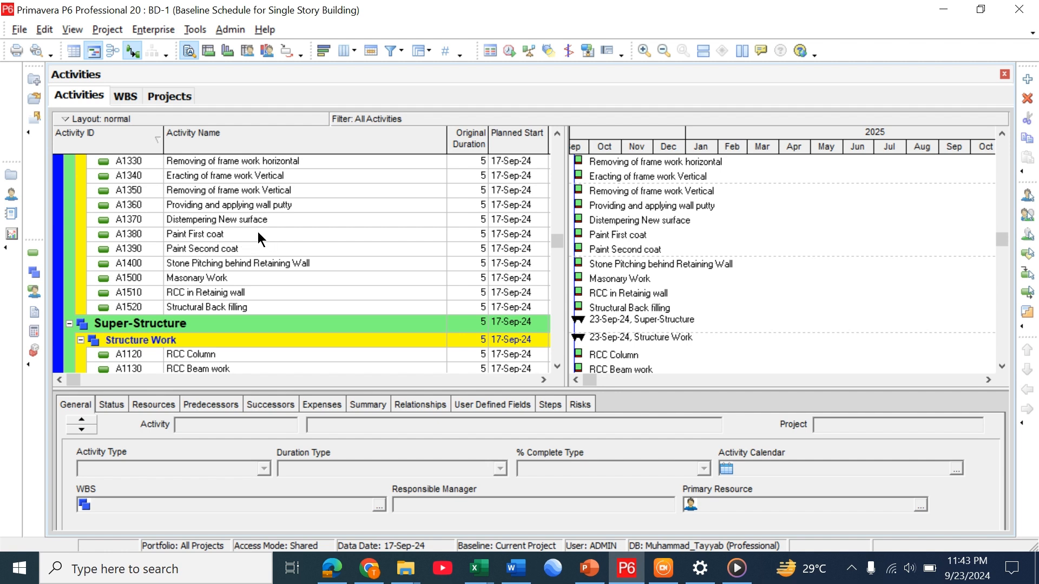
click(257, 234)
ctrl+click(230, 249)
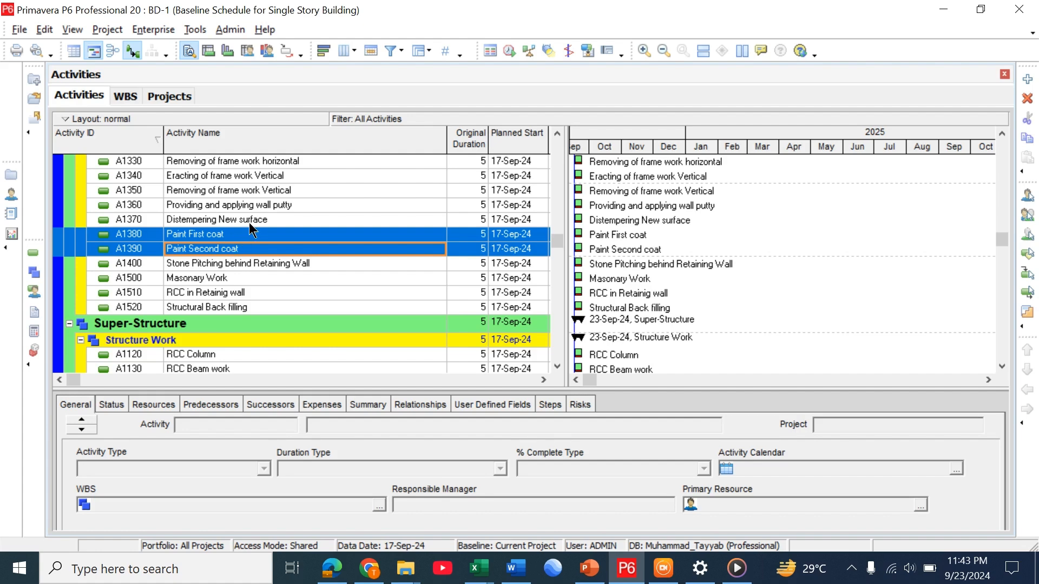
shift+click(249, 223)
shift+click(264, 206)
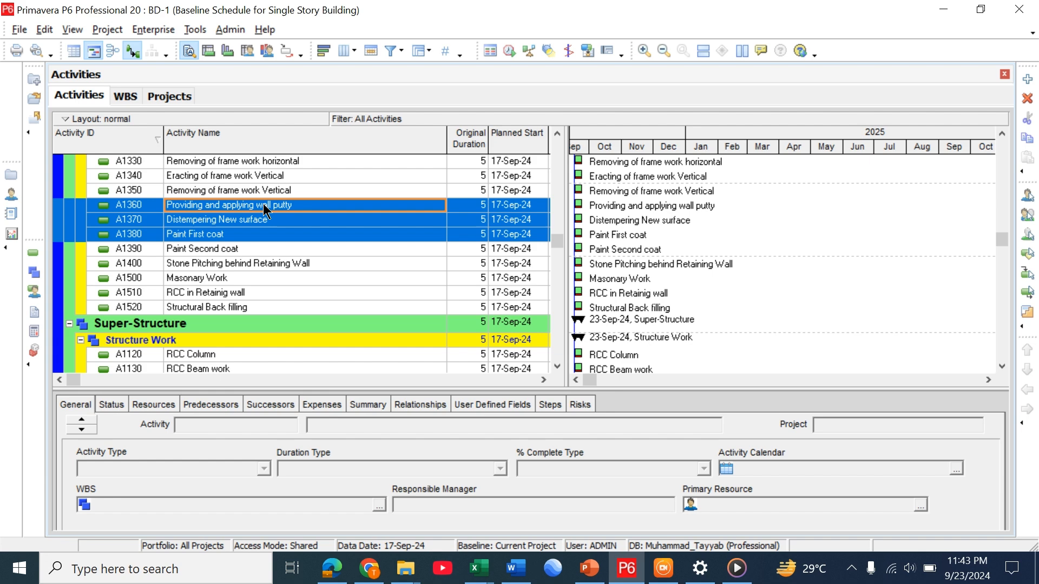
shift+click(228, 249)
click(238, 207)
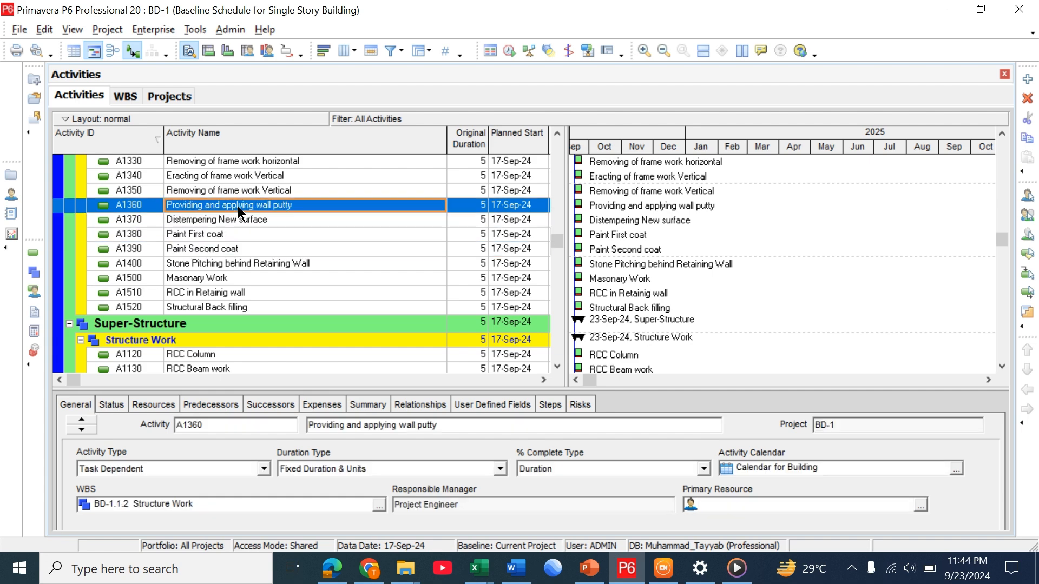
shift+click(236, 250)
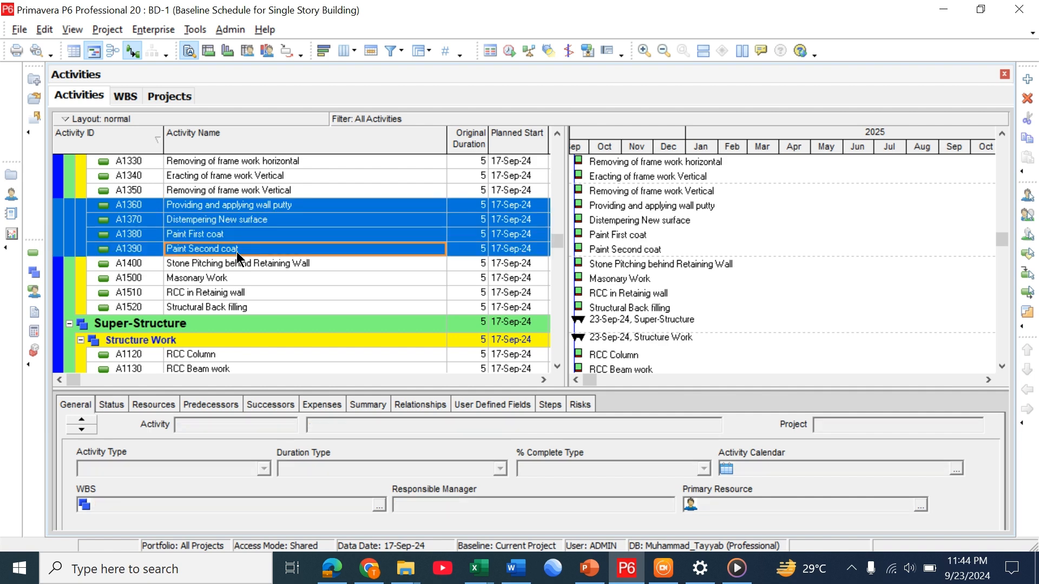
key(Delete)
scroll(237, 255, down, 3)
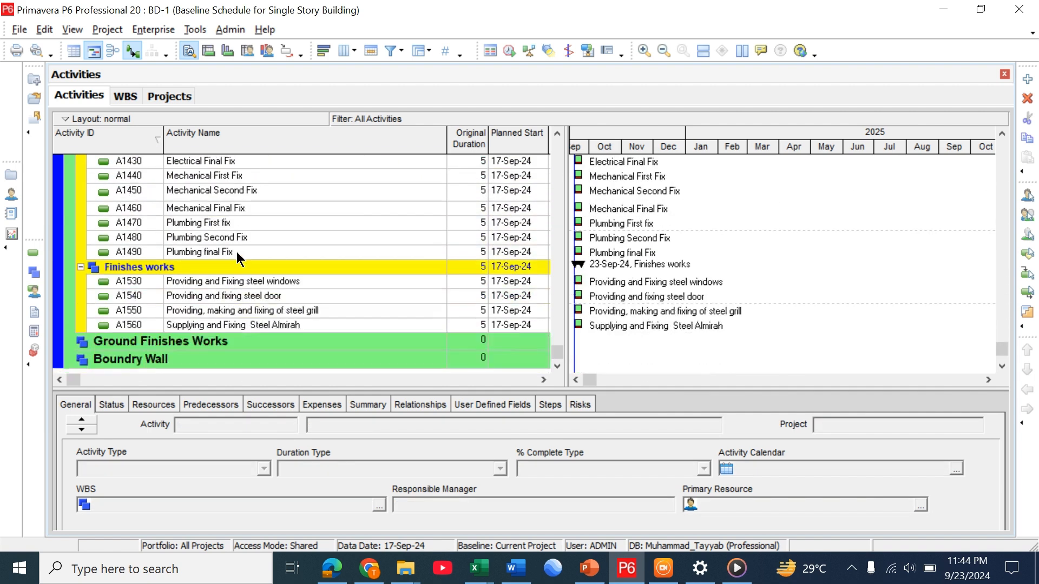
scroll(236, 290, up, 4)
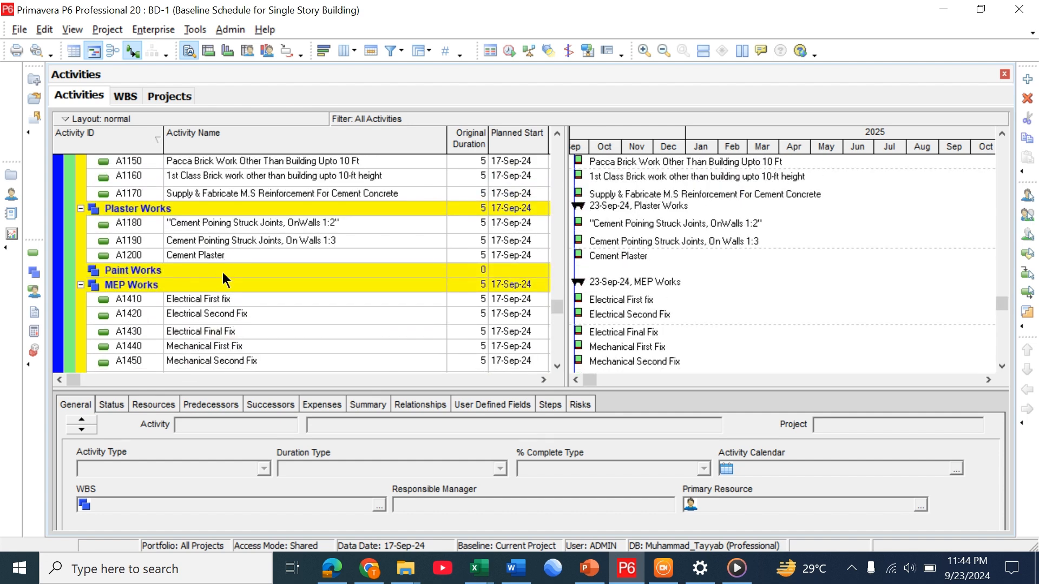
click(223, 270)
key(ctrl+z)
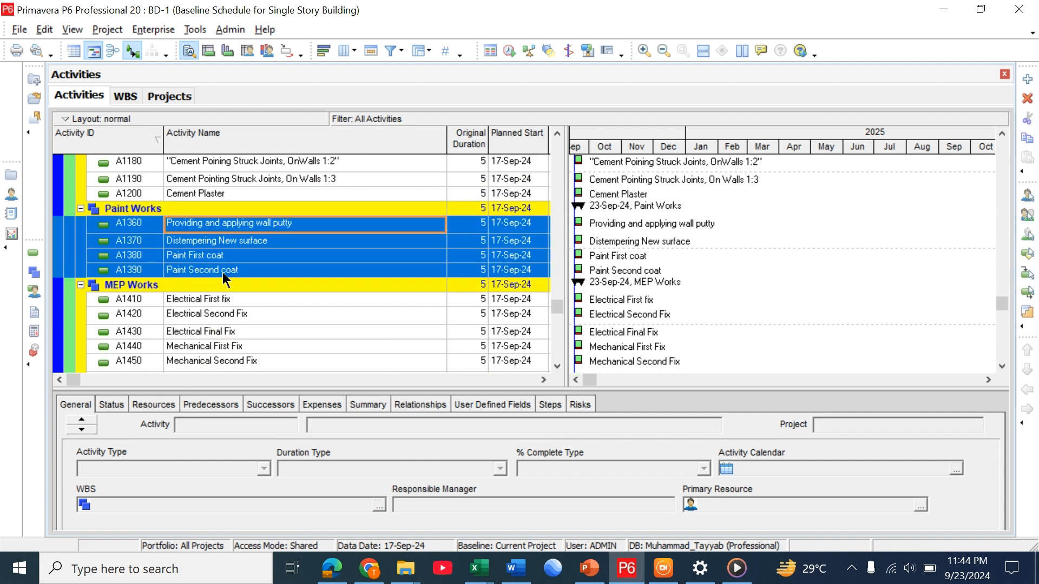
scroll(222, 272, up, 7)
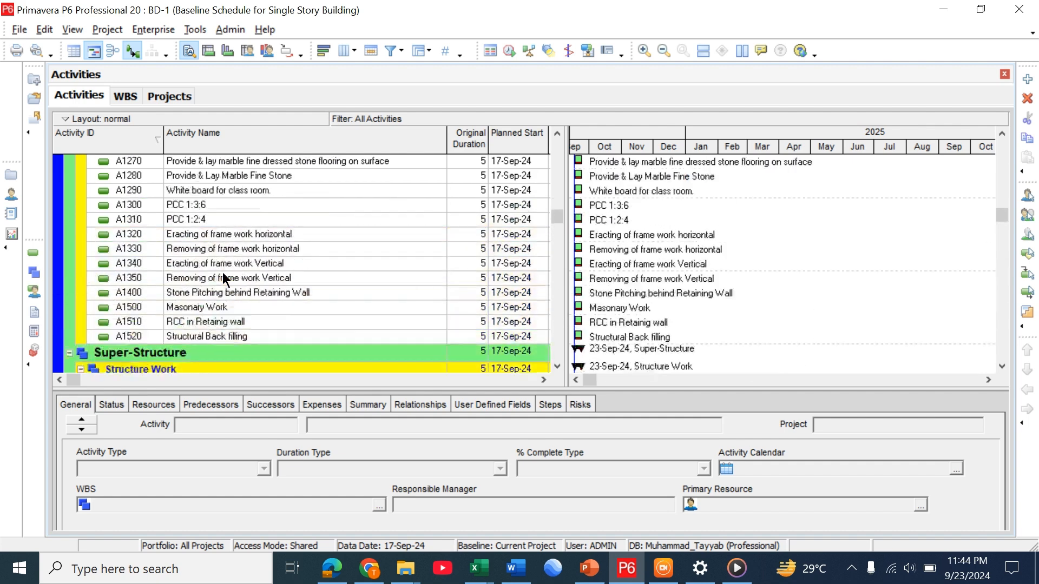